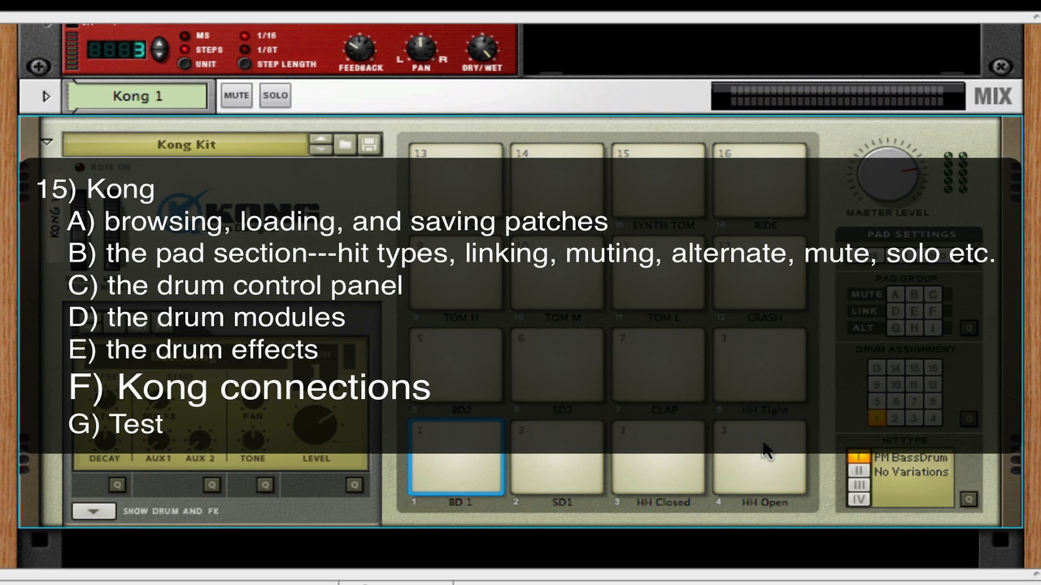
- Audition the Kong Kit's pads 1 to 8, from BD 1 through HH Tight
{"action": "scroll", "coordinate": [330, 238], "scroll_direction": "down", "scroll_amount": 2}
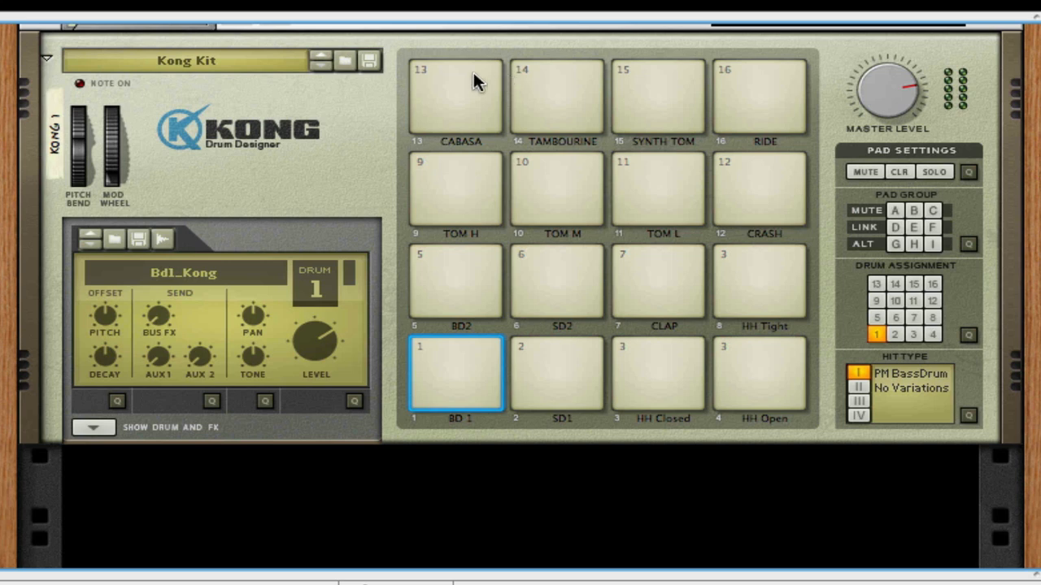
{"action": "left_click", "coordinate": [470, 392]}
{"action": "left_click", "coordinate": [566, 387]}
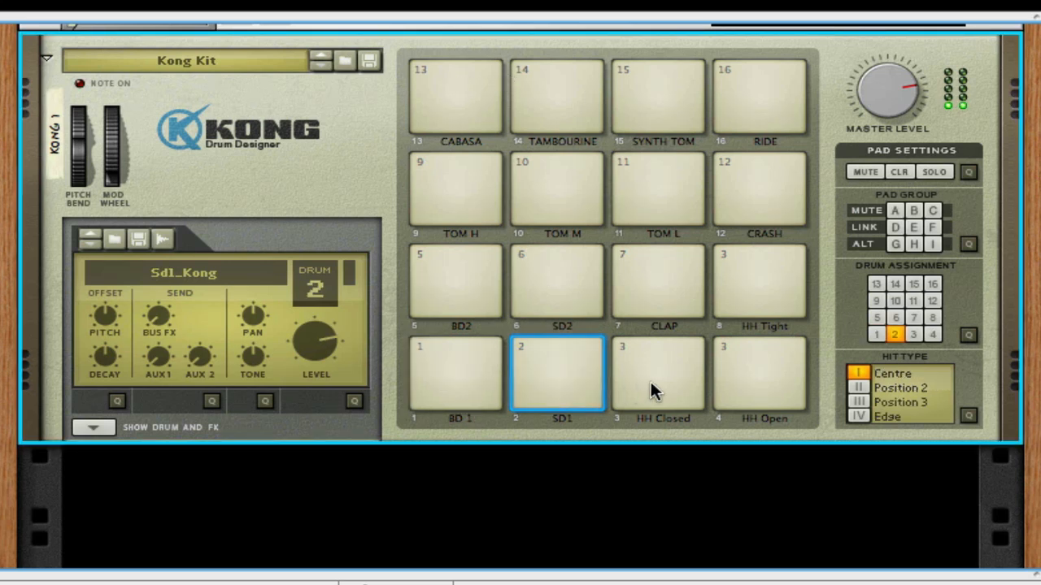
{"action": "left_click", "coordinate": [651, 390]}
{"action": "left_click", "coordinate": [748, 379]}
{"action": "left_click", "coordinate": [458, 271]}
{"action": "left_click", "coordinate": [546, 276]}
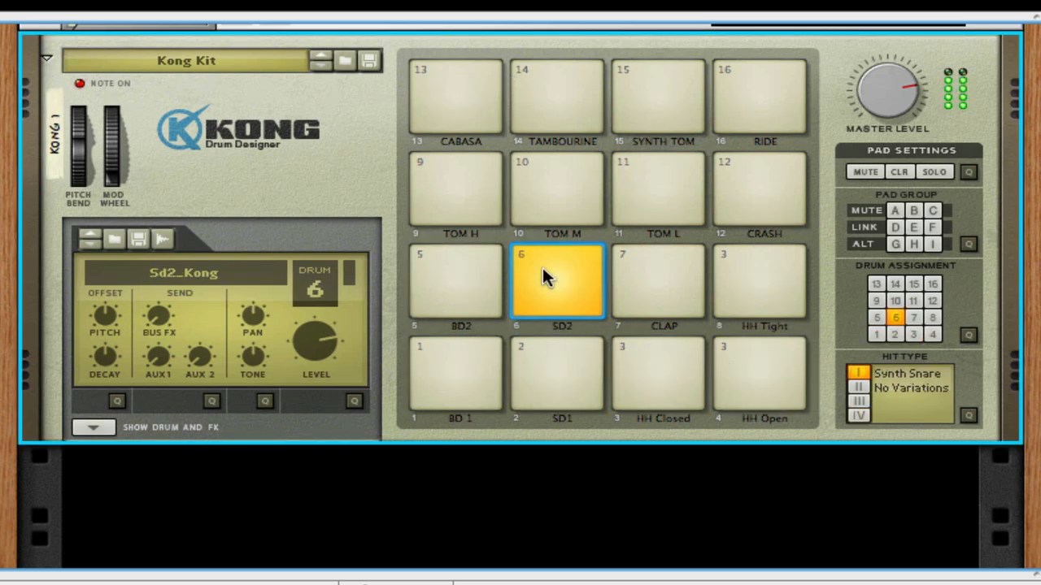
{"action": "left_click", "coordinate": [691, 283]}
{"action": "left_click", "coordinate": [756, 278]}
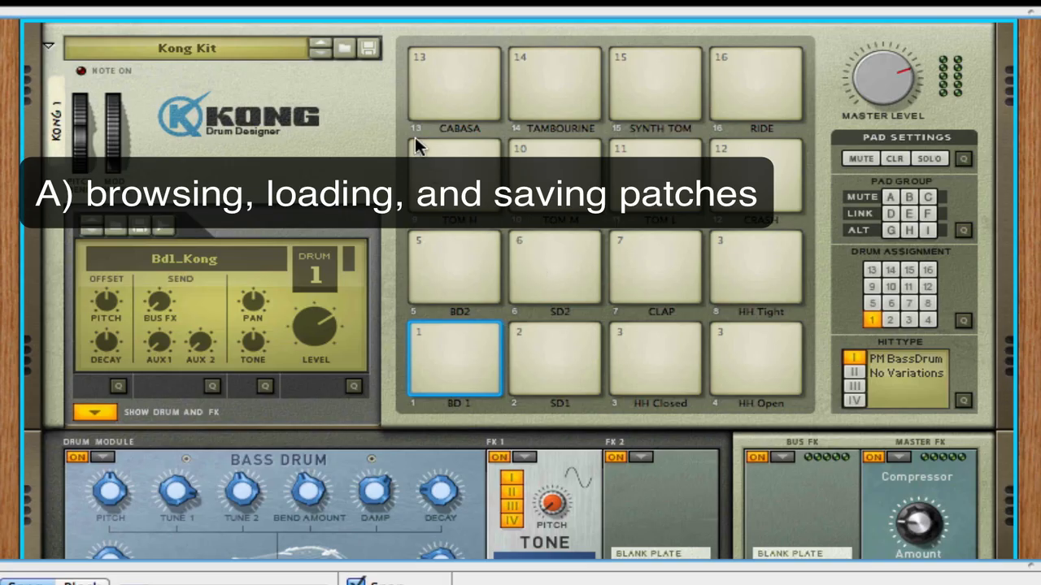
- Audition the Cabasa, Synth Tom and Ride pads of the Kong Kit
{"action": "left_click", "coordinate": [489, 93]}
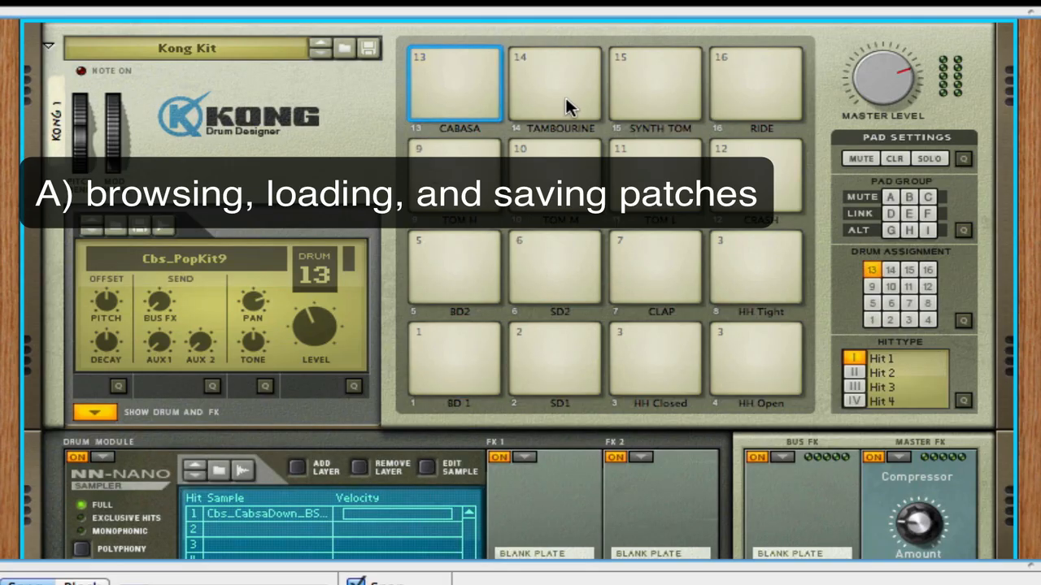
{"action": "left_click", "coordinate": [651, 114]}
{"action": "left_click", "coordinate": [763, 85]}
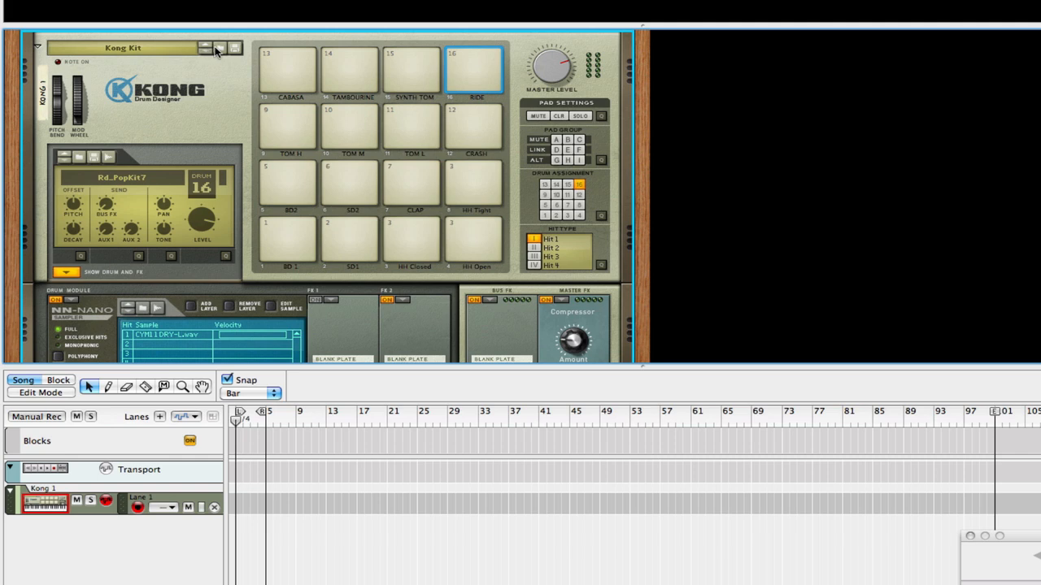
- Load the Downtempo.kong patch from the Kong Patches folder into Kong 1
{"action": "left_click", "coordinate": [345, 49]}
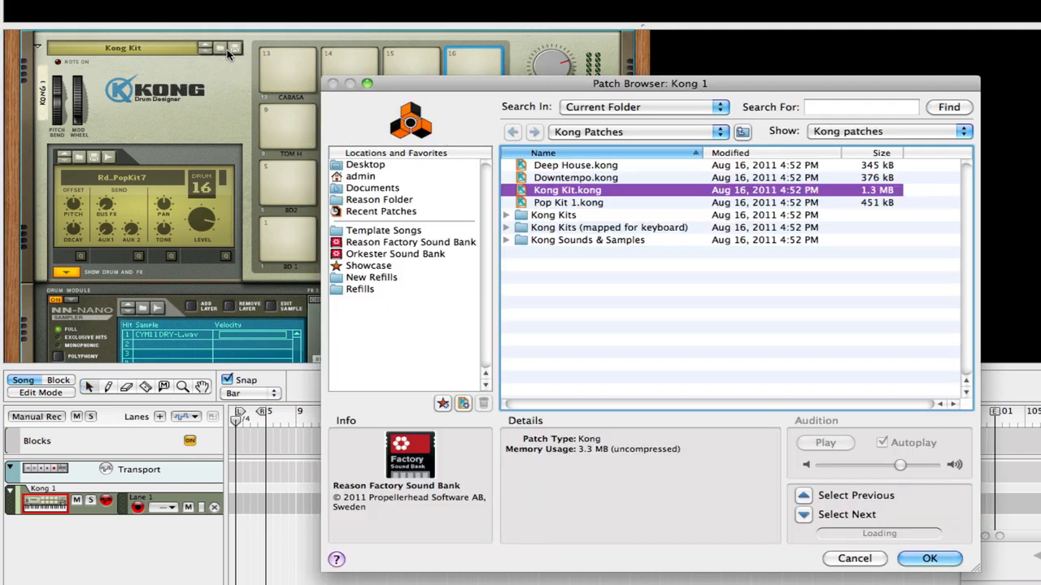
{"action": "left_click", "coordinate": [583, 178]}
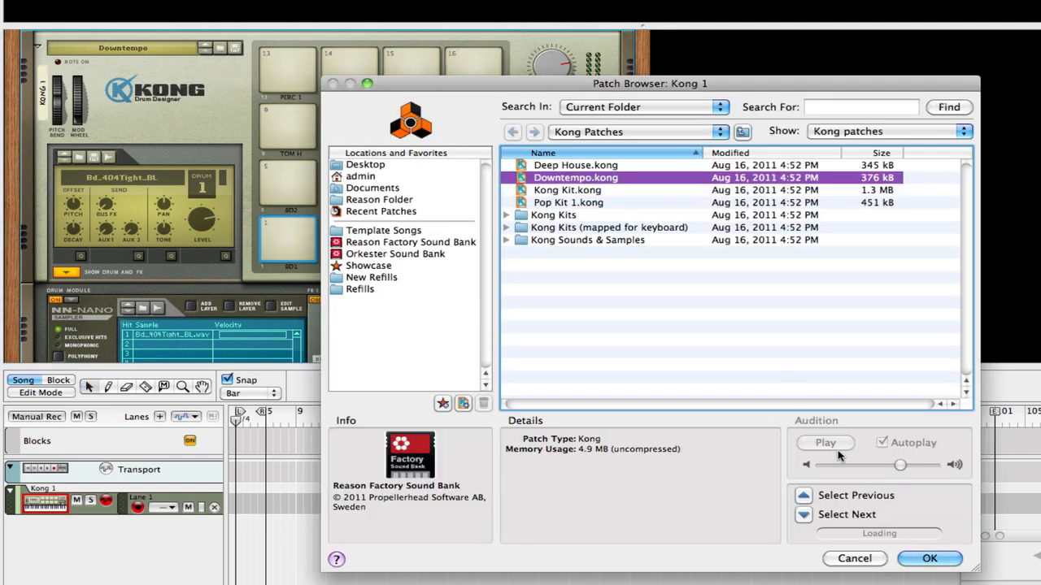
{"action": "left_click", "coordinate": [930, 558]}
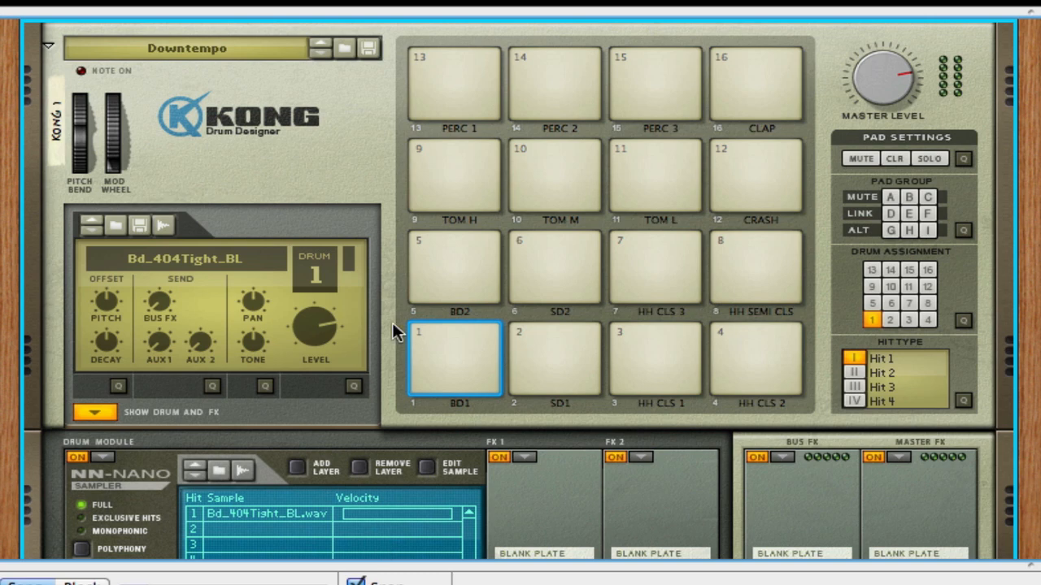
- Audition the Downtempo kit's pads 2 through 8, from SD1 to HH SEMI CLS
{"action": "left_click", "coordinate": [591, 385]}
{"action": "left_click", "coordinate": [662, 360]}
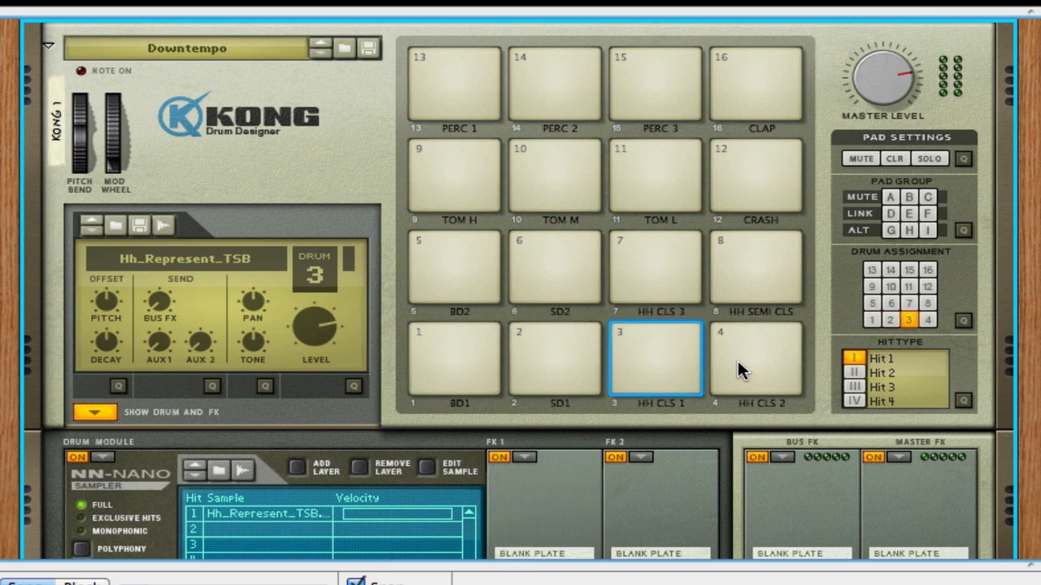
{"action": "left_click", "coordinate": [738, 360]}
{"action": "left_click", "coordinate": [452, 293]}
{"action": "left_click", "coordinate": [569, 268]}
{"action": "left_click", "coordinate": [646, 285]}
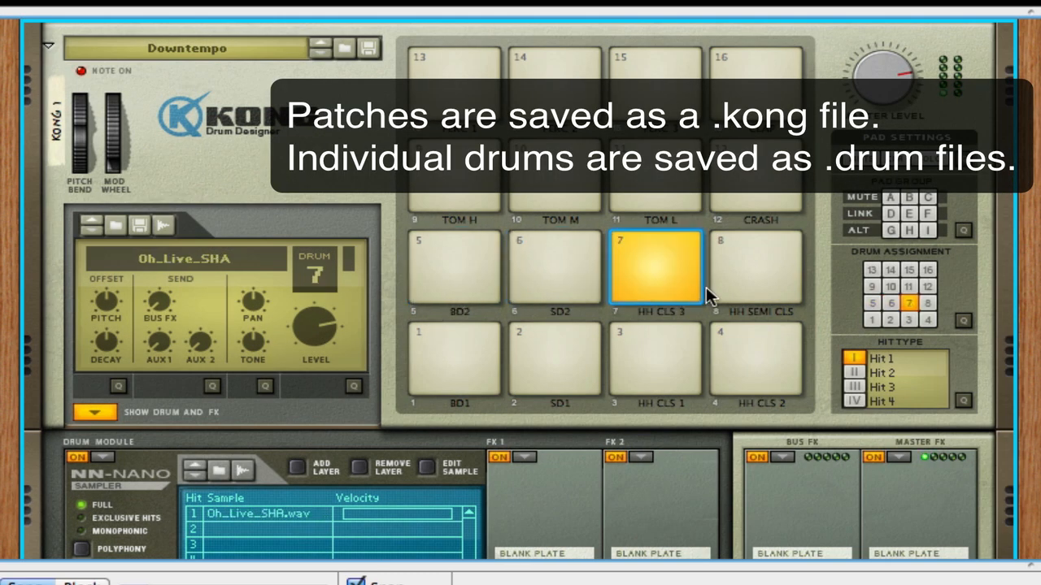
{"action": "left_click", "coordinate": [781, 281]}
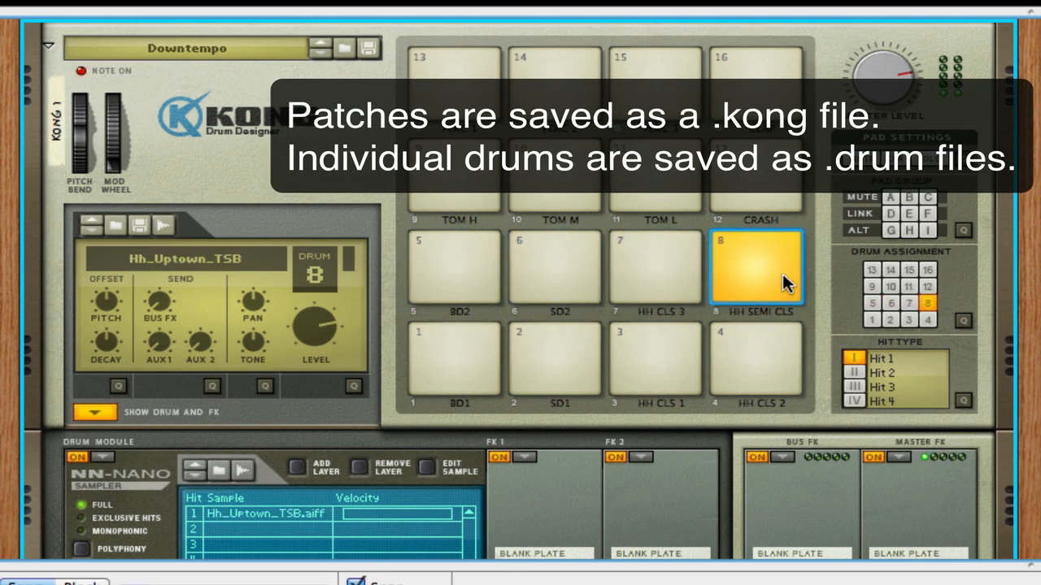
- Preview neighbouring snare samples for the SD1 drum in the drum file browser without loading any
{"action": "left_click", "coordinate": [540, 364]}
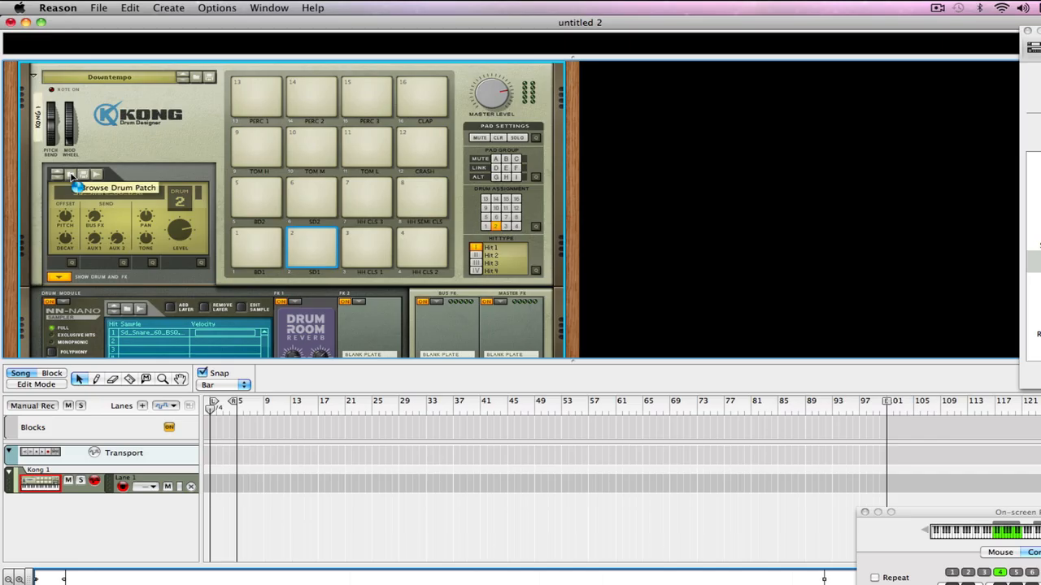
{"action": "left_click", "coordinate": [116, 225]}
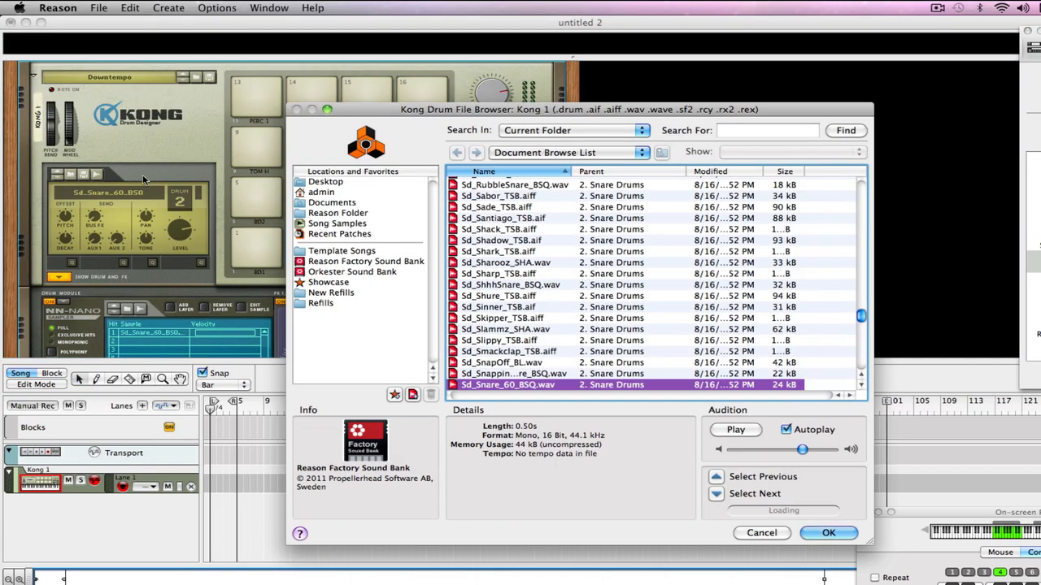
{"action": "key", "text": "Down"}
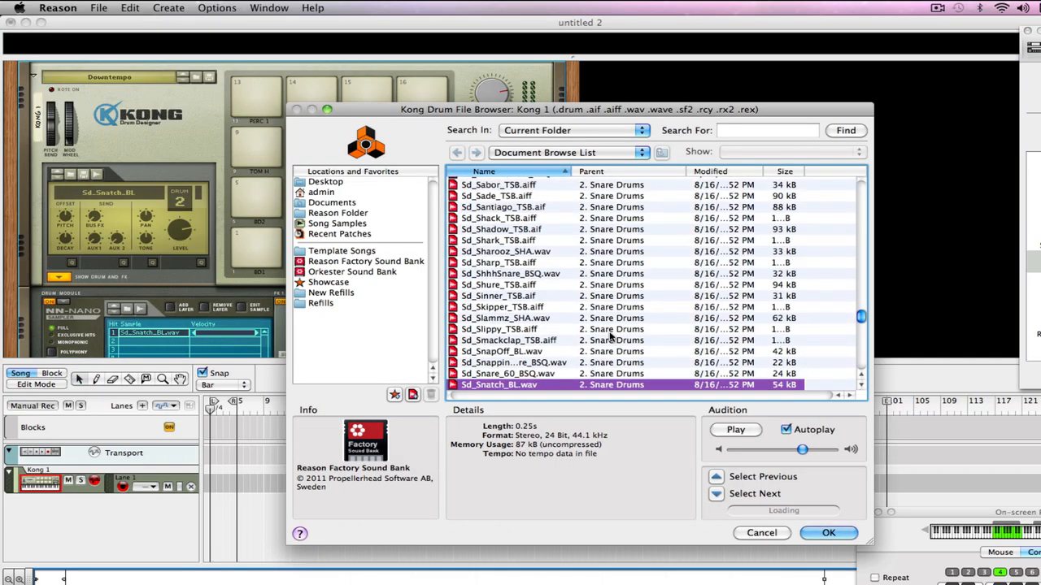
{"action": "key", "text": "Up"}
{"action": "key", "text": "Up"}
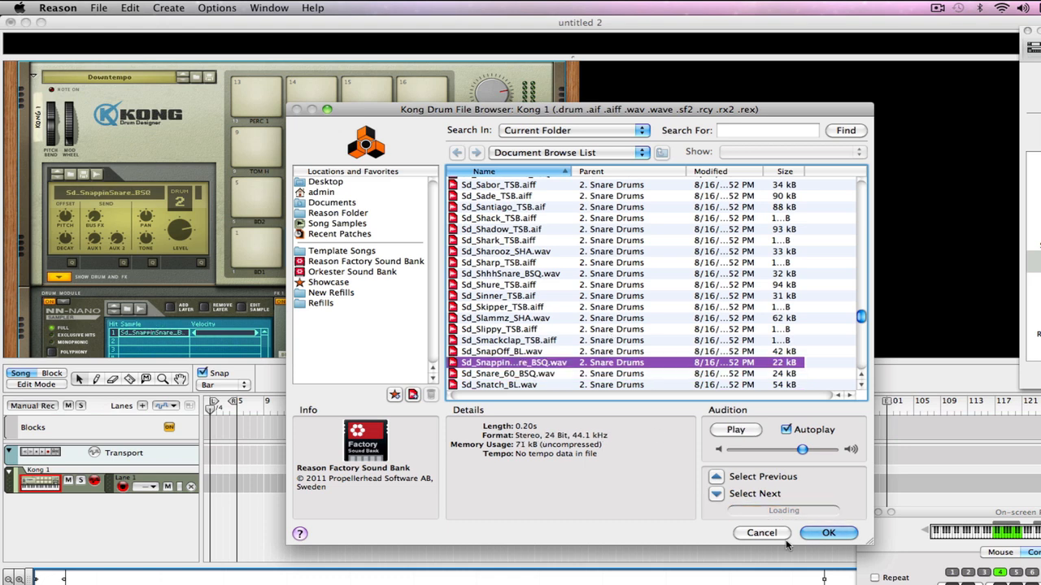
{"action": "left_click", "coordinate": [771, 535]}
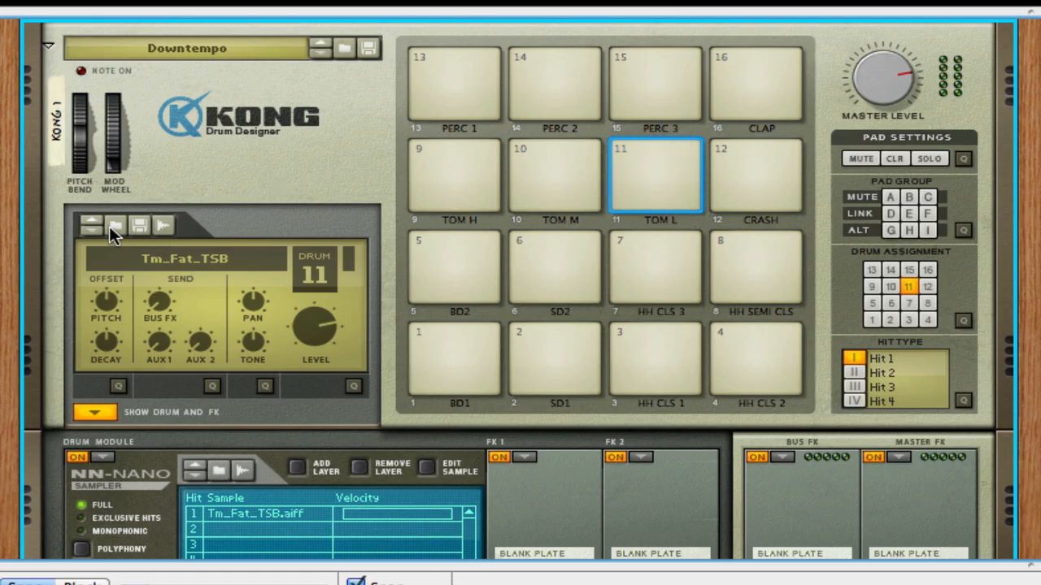
- Browse files for drum 11, previewing Tm_Biggy_BL.wav and opening Kong Kits within Kong Patches in the Reason Factory Sound Bank
{"action": "left_click", "coordinate": [110, 226]}
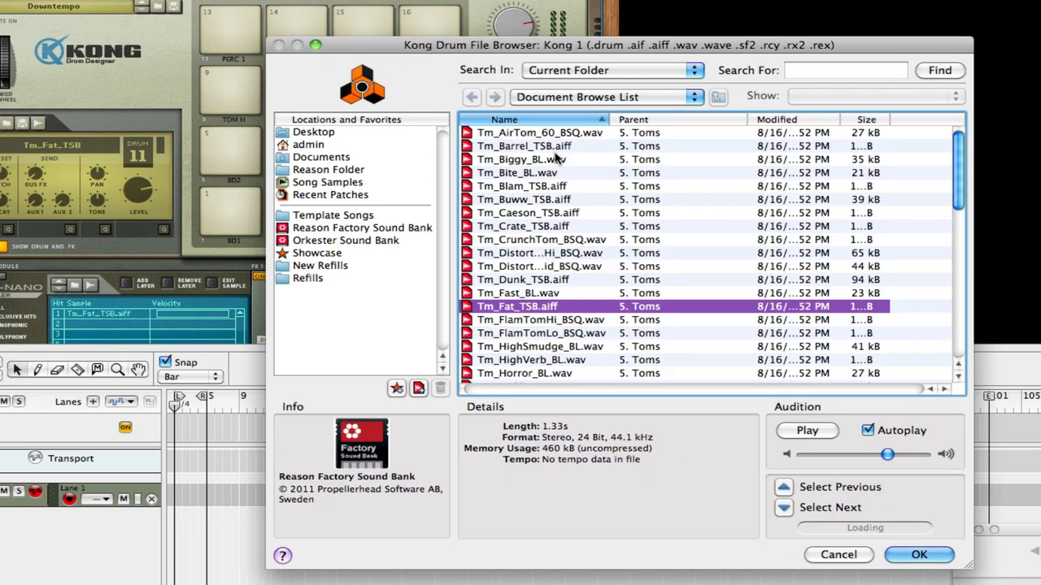
{"action": "left_click", "coordinate": [557, 158]}
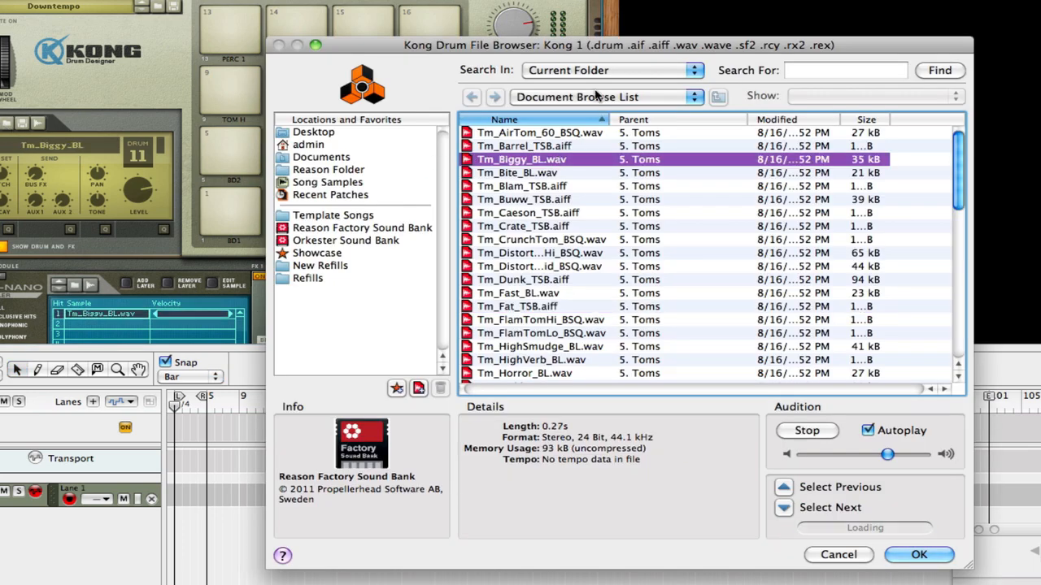
{"action": "left_click", "coordinate": [380, 238]}
{"action": "left_click", "coordinate": [384, 216]}
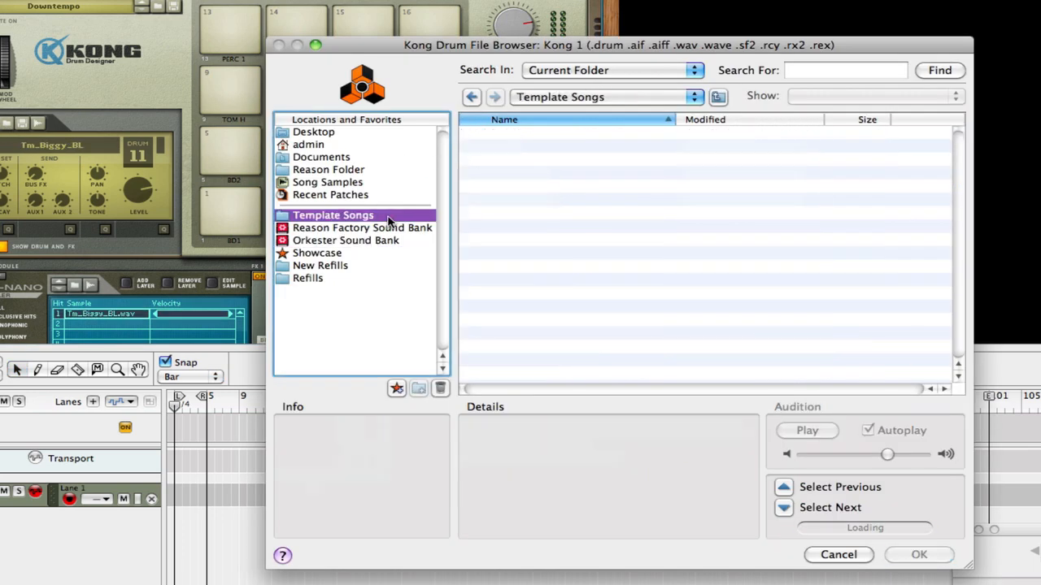
{"action": "left_click", "coordinate": [390, 230]}
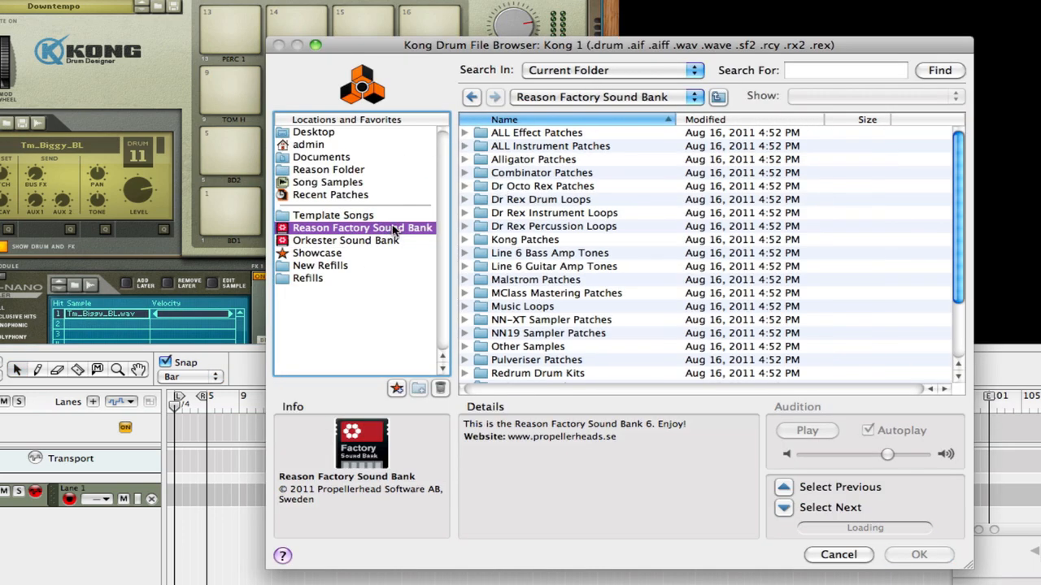
{"action": "double_click", "coordinate": [542, 240]}
{"action": "double_click", "coordinate": [541, 135]}
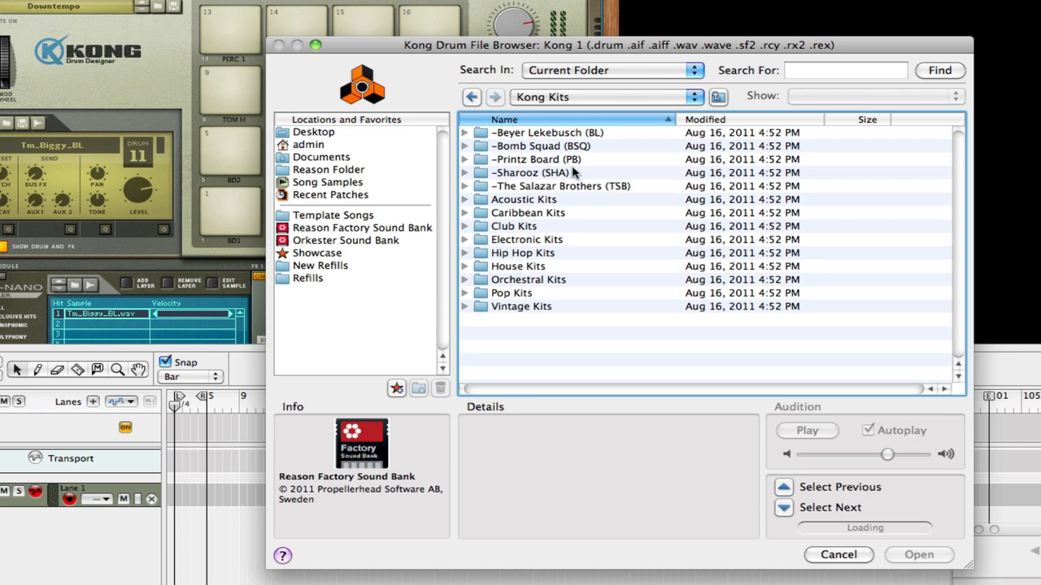
- Return to Kong Patches and open the 1. Bass Drums folder inside Kong Sounds & Samples
{"action": "left_click", "coordinate": [599, 98]}
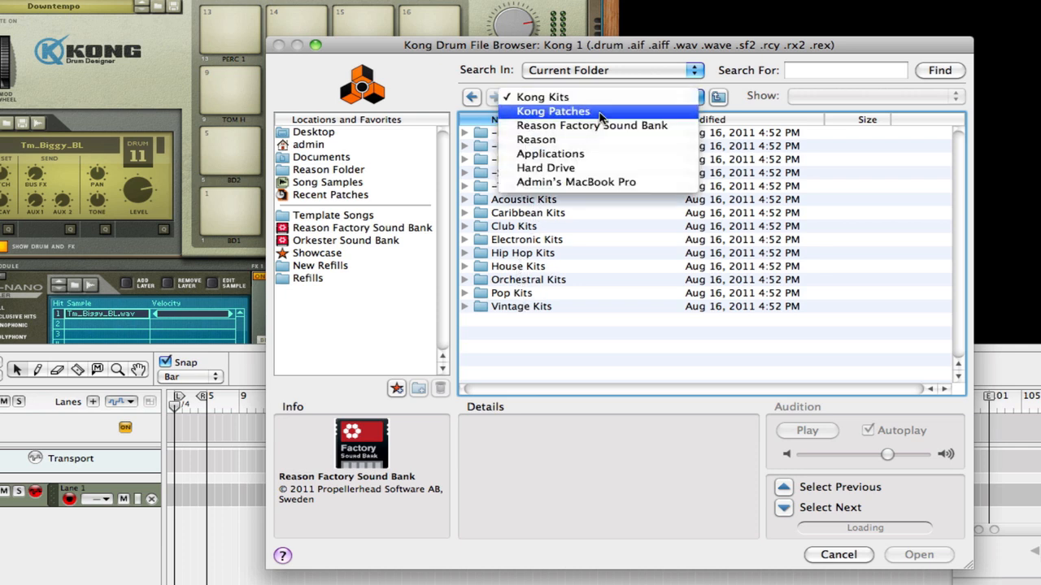
{"action": "left_click", "coordinate": [593, 110]}
{"action": "double_click", "coordinate": [582, 159]}
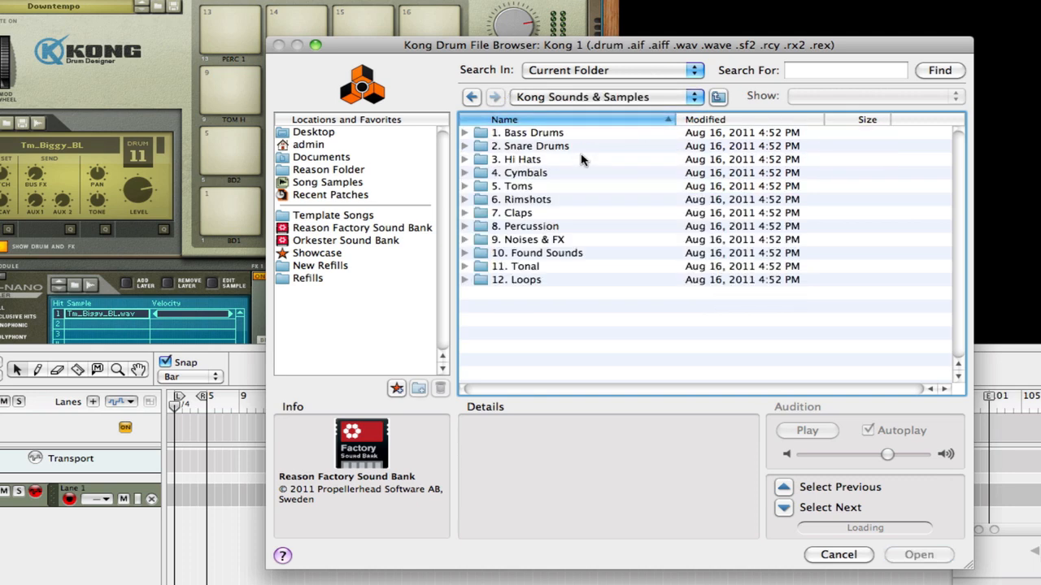
{"action": "double_click", "coordinate": [539, 132]}
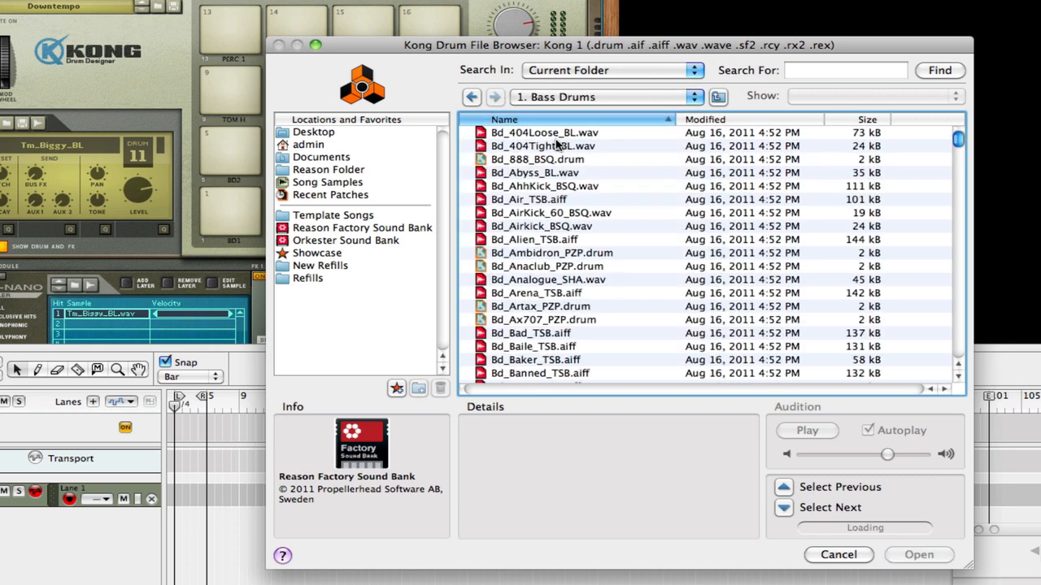
- Preview several bass drum sounds and load Bd_Ax707_PZP.drum into drum 11
{"action": "left_click", "coordinate": [563, 160]}
{"action": "left_click", "coordinate": [565, 172]}
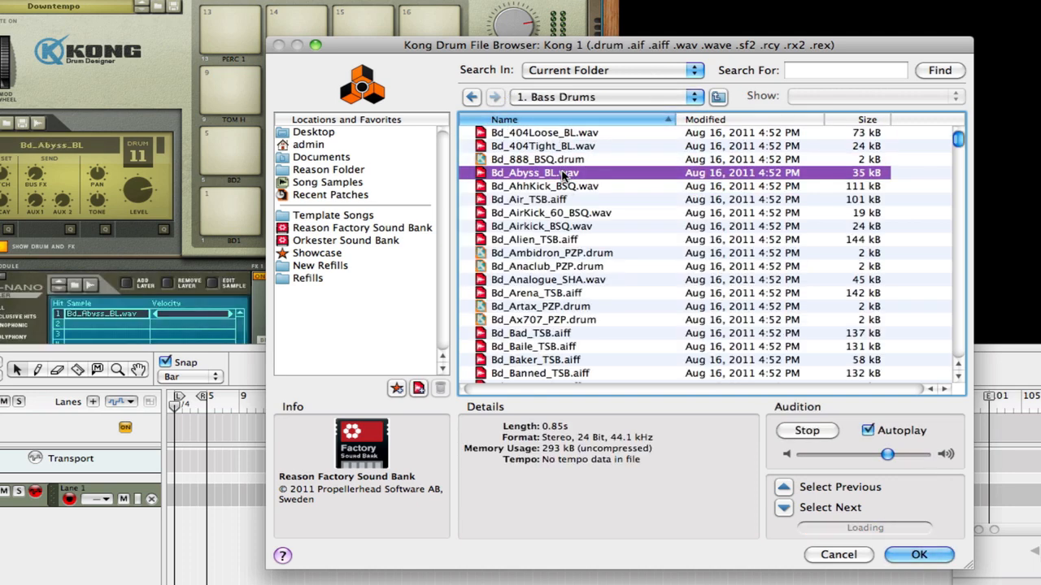
{"action": "left_click", "coordinate": [564, 133]}
{"action": "left_click", "coordinate": [564, 147]}
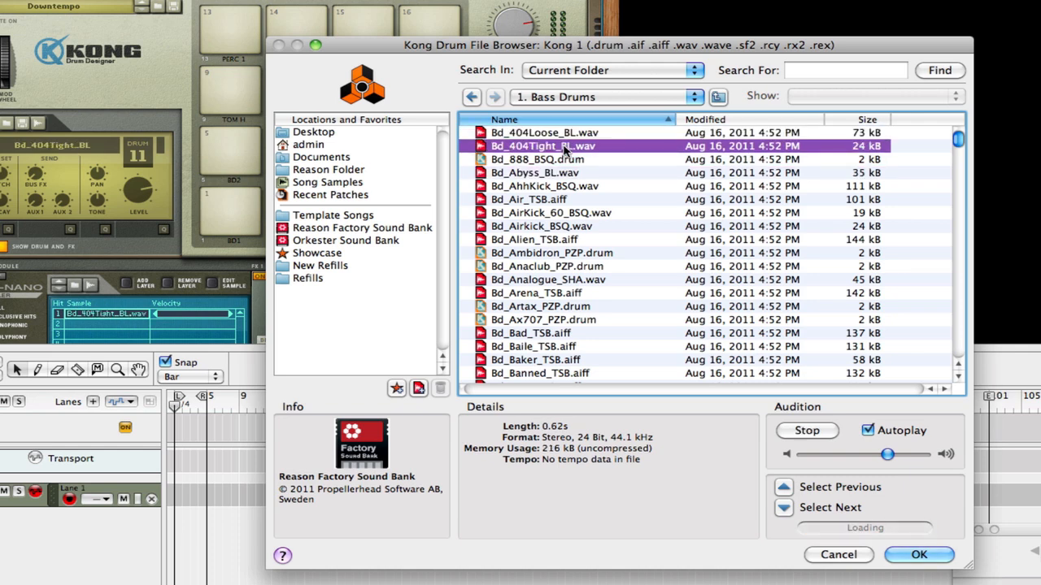
{"action": "left_click", "coordinate": [554, 226]}
{"action": "left_click", "coordinate": [561, 200]}
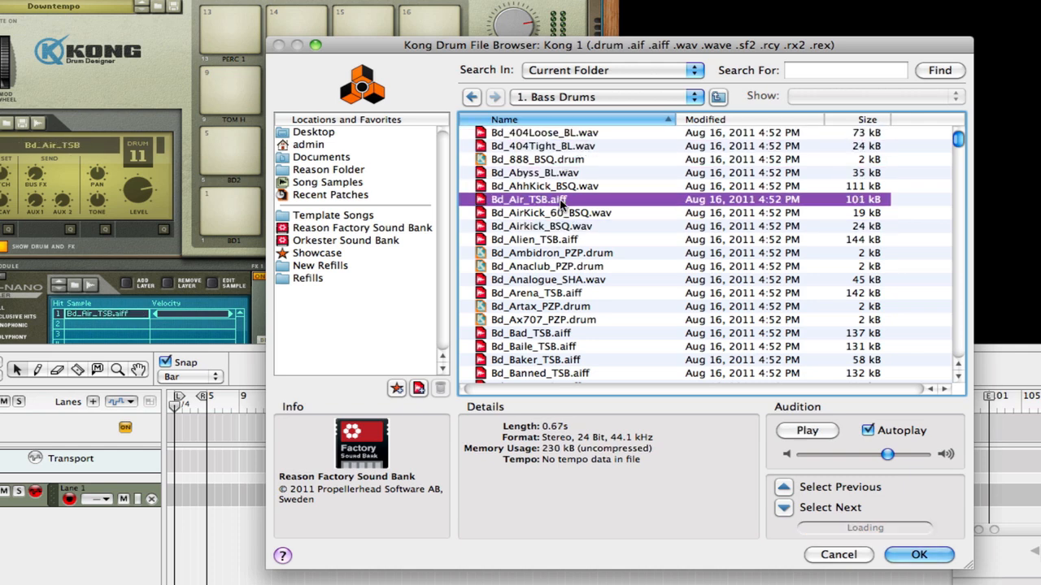
{"action": "left_click", "coordinate": [549, 346]}
{"action": "left_click", "coordinate": [549, 359]}
{"action": "left_click", "coordinate": [558, 320]}
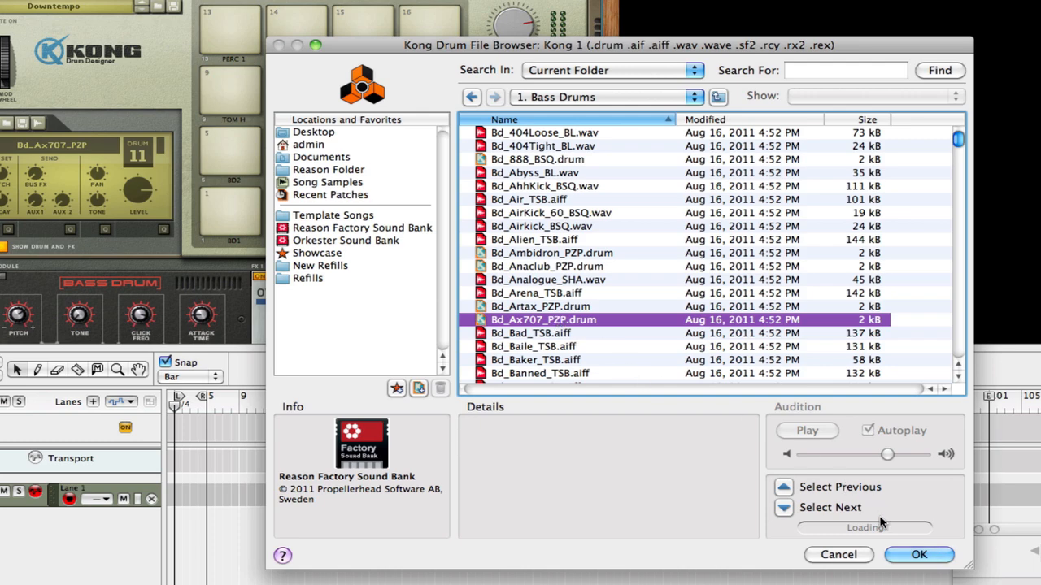
{"action": "left_click", "coordinate": [909, 555]}
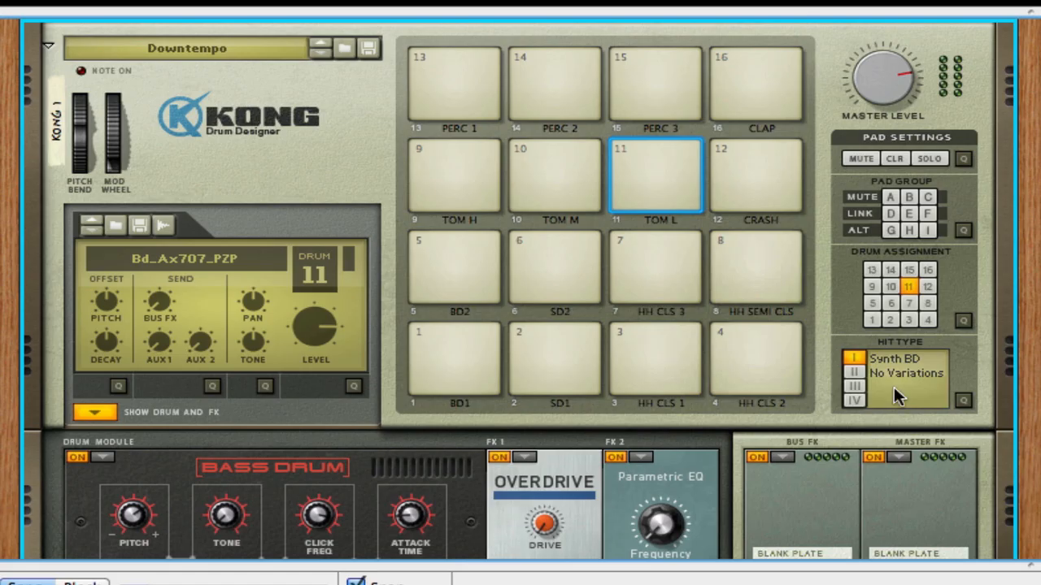
{"action": "scroll", "coordinate": [1029, 432], "scroll_direction": "down", "scroll_amount": 5}
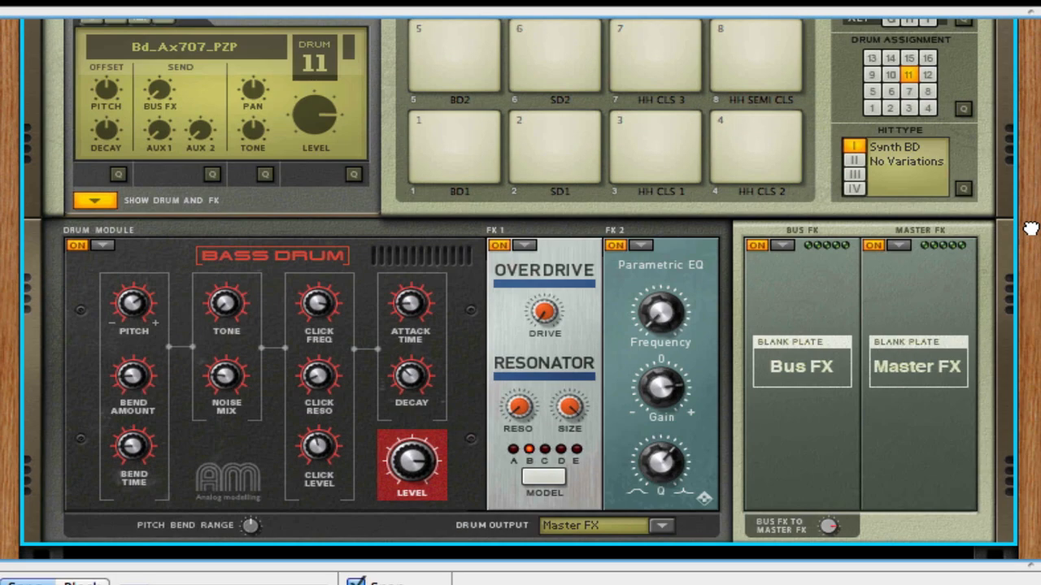
{"action": "scroll", "coordinate": [533, 318], "scroll_direction": "up", "scroll_amount": 1}
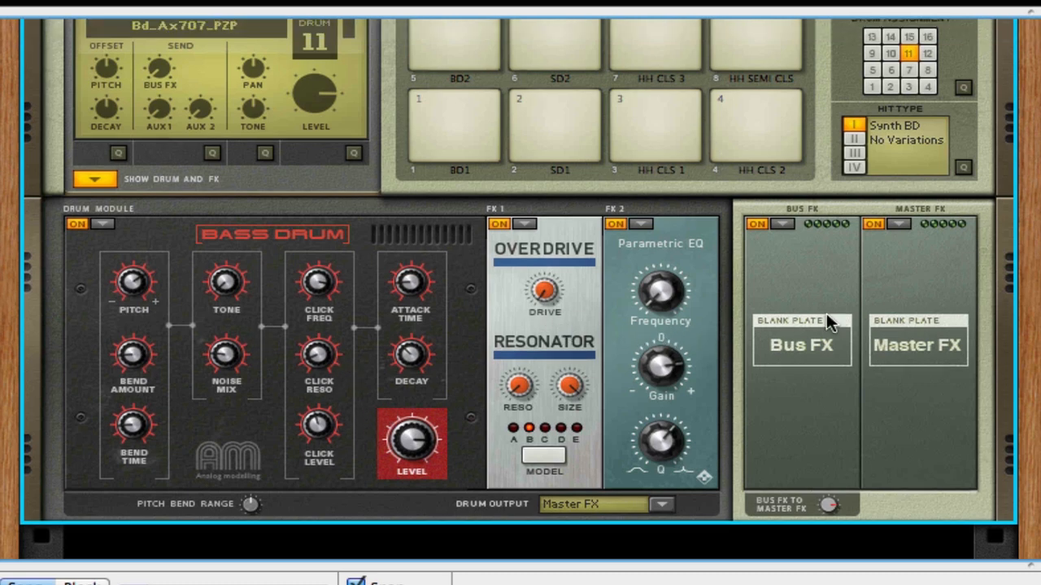
{"action": "scroll", "coordinate": [1031, 216], "scroll_direction": "up", "scroll_amount": 5}
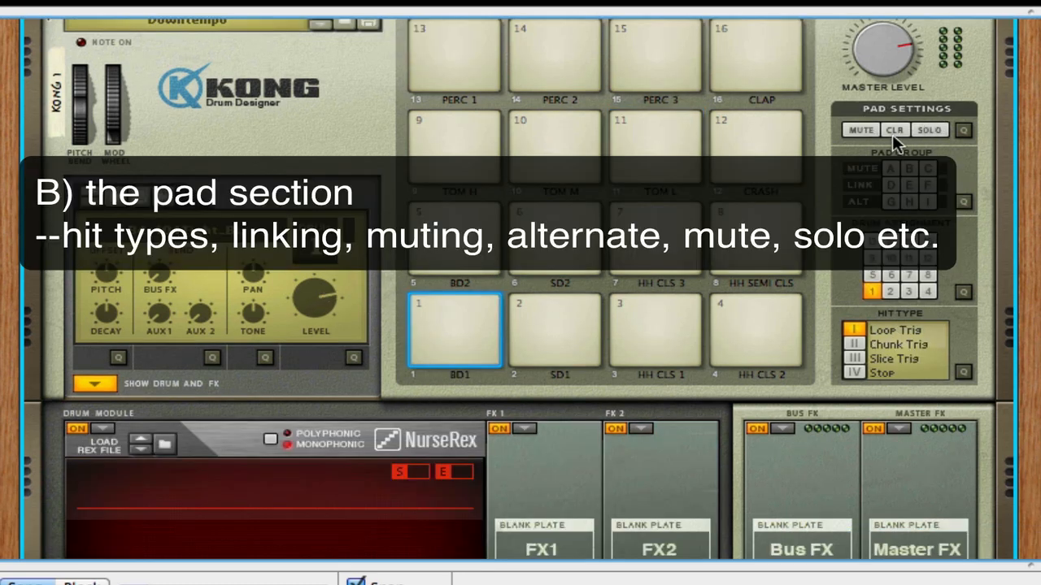
{"action": "left_click", "coordinate": [860, 130]}
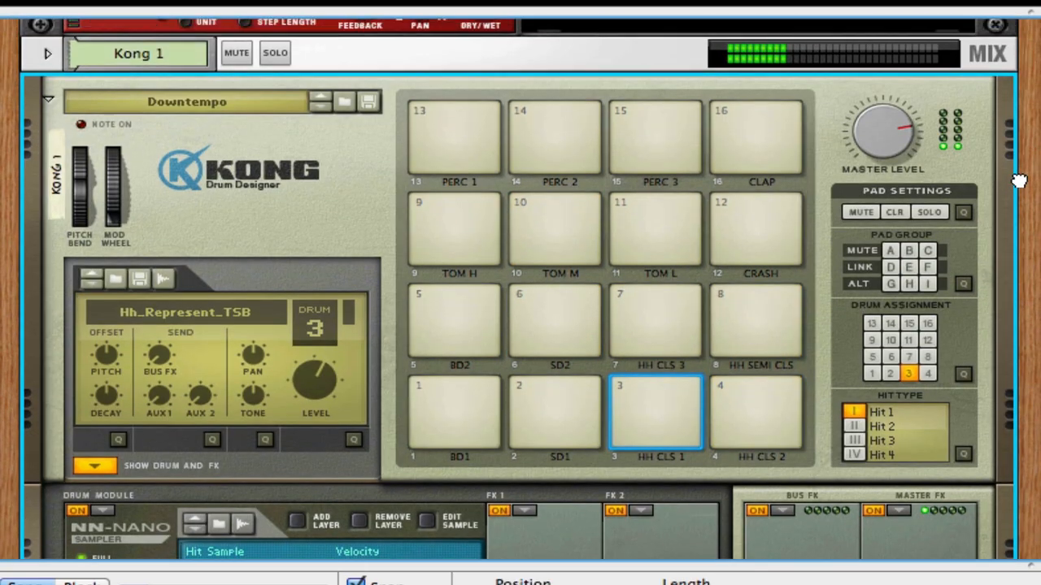
- Try muting the HH CLS 1 pad while playing the BD1 and SD2 pads, and clear all pad mutes
{"action": "left_click_drag", "start_coordinate": [1018, 177], "coordinate": [1015, 188]}
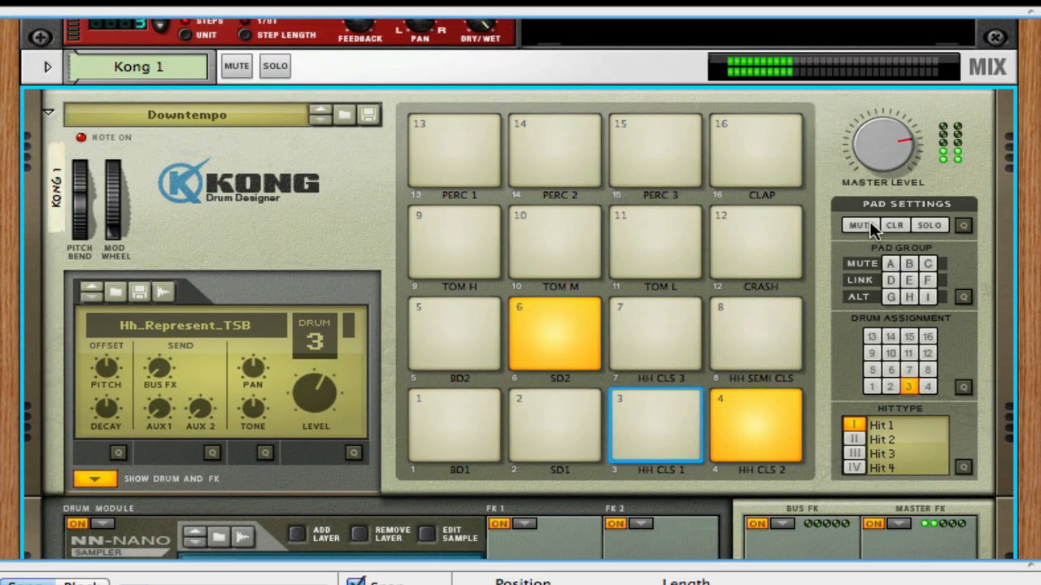
{"action": "left_click", "coordinate": [870, 221]}
{"action": "left_click", "coordinate": [455, 429]}
{"action": "left_click", "coordinate": [554, 333]}
{"action": "left_click", "coordinate": [894, 224]}
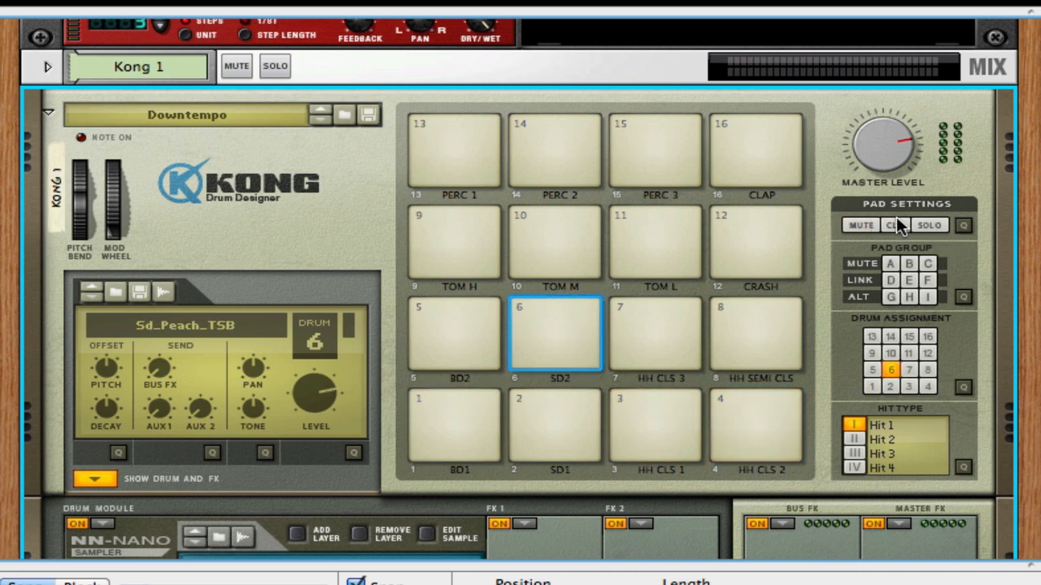
- Try the solo setting on the SD2 pad and the mute setting on the BD1 and HH CLS 2 pads during playback
{"action": "left_click", "coordinate": [920, 228]}
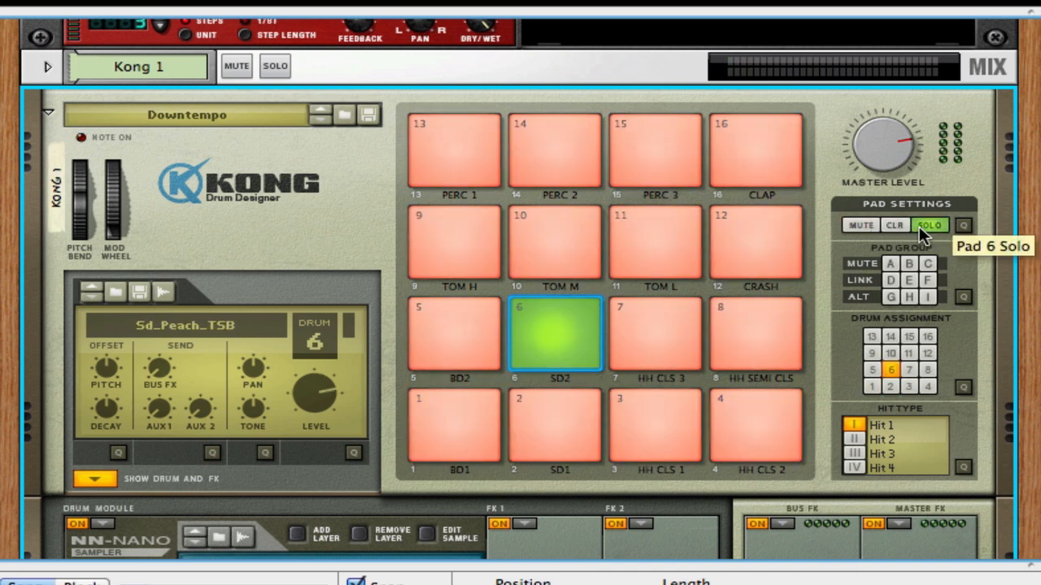
{"action": "left_click", "coordinate": [920, 226]}
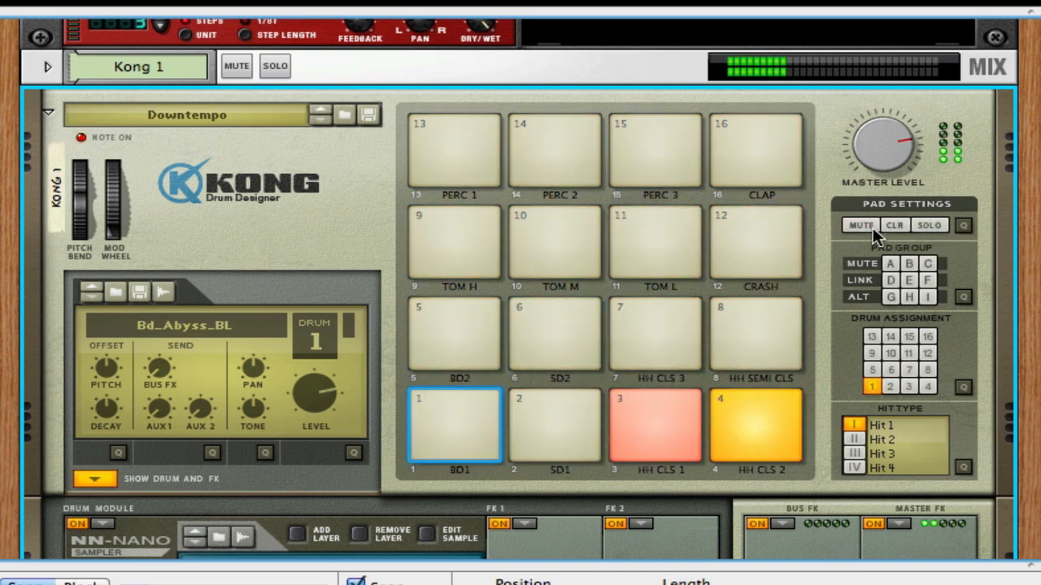
{"action": "left_click", "coordinate": [869, 225]}
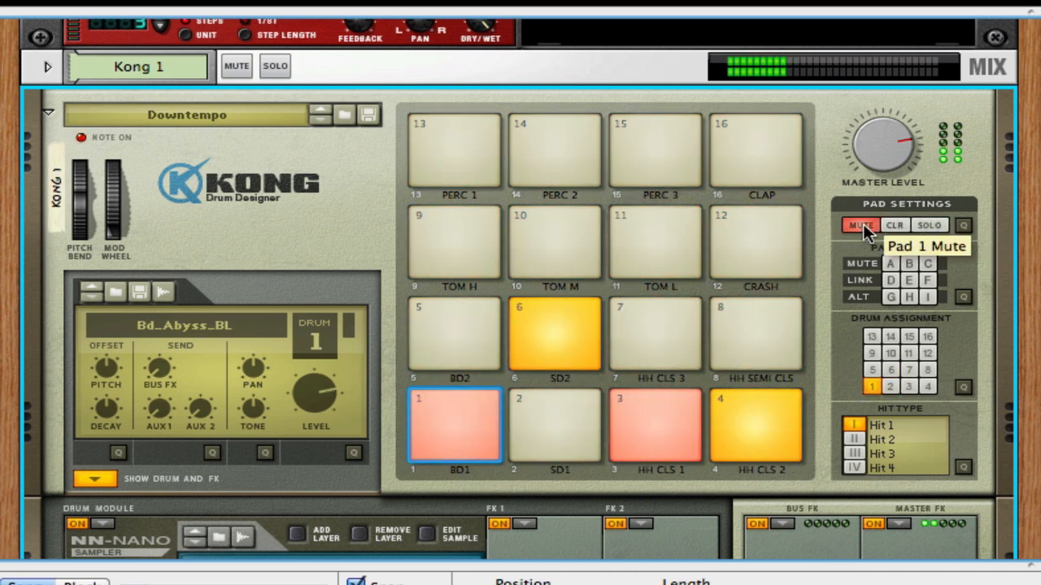
{"action": "left_click", "coordinate": [760, 422]}
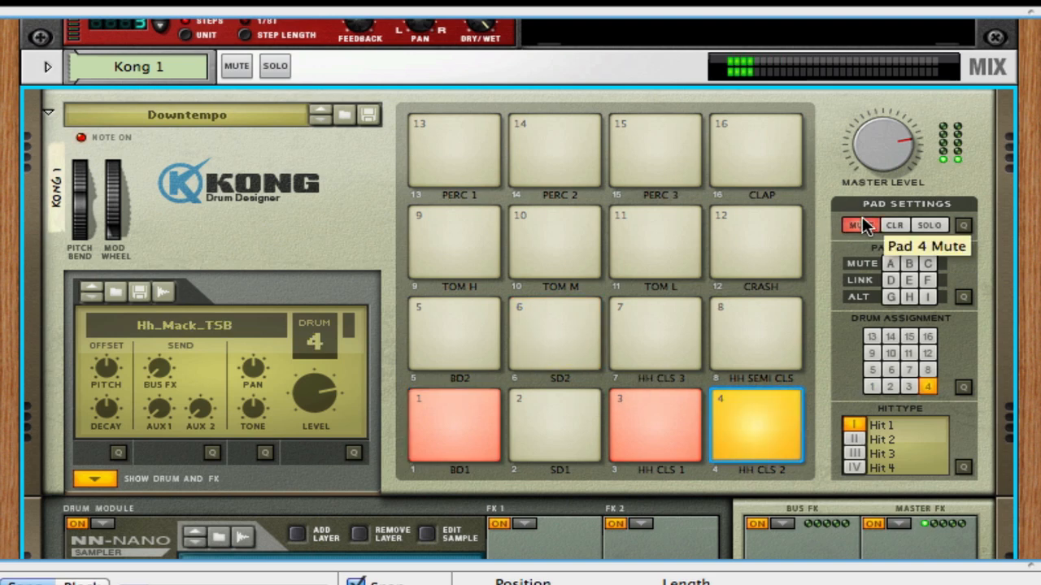
- Assign the BD1, SD2 and HH CLS 2 pads to mute group A in quick edit mode, and unmute BD1
{"action": "left_click", "coordinate": [964, 225]}
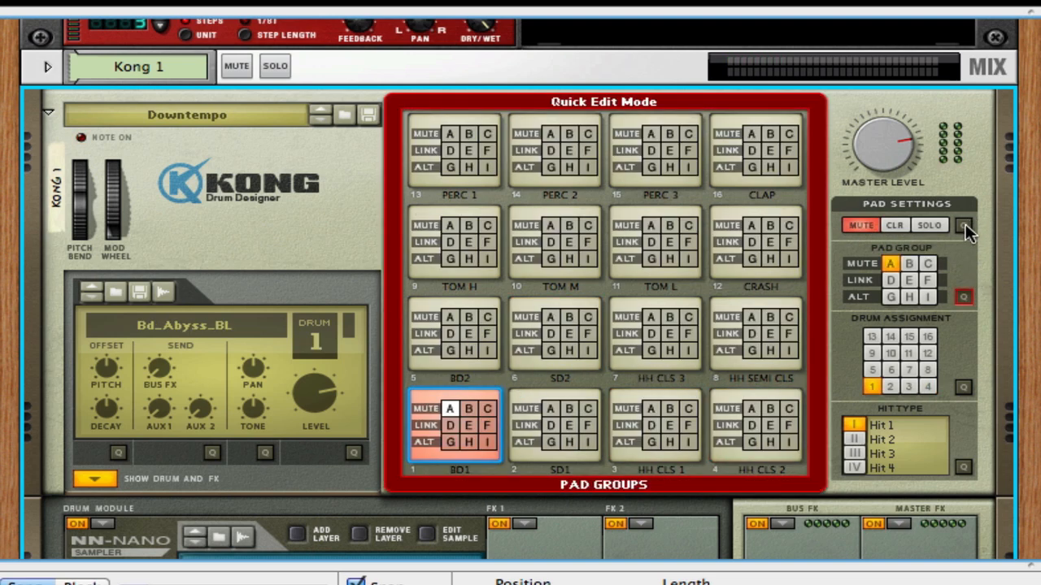
{"action": "left_click", "coordinate": [964, 226]}
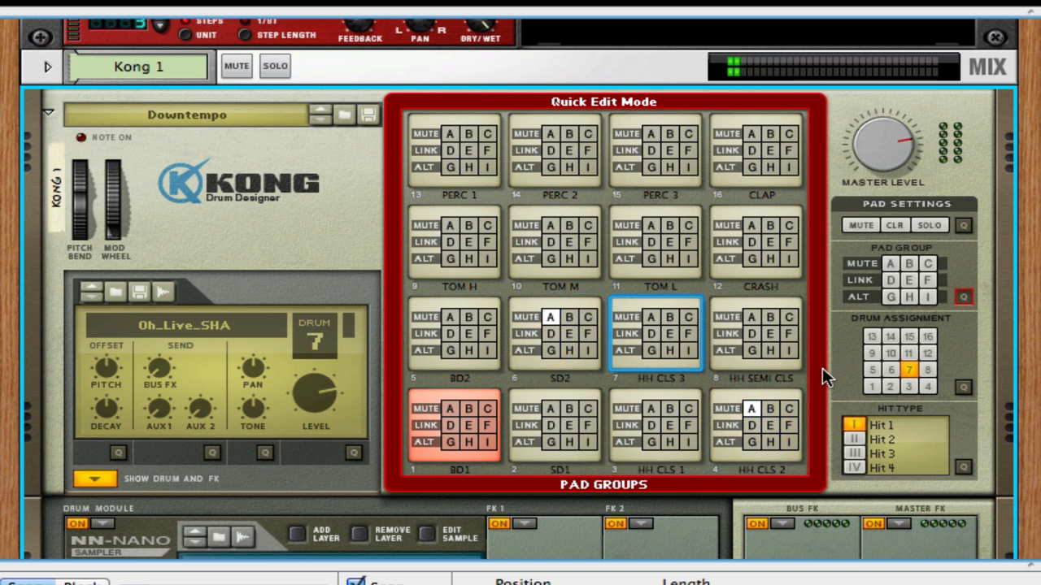
{"action": "left_click", "coordinate": [450, 408]}
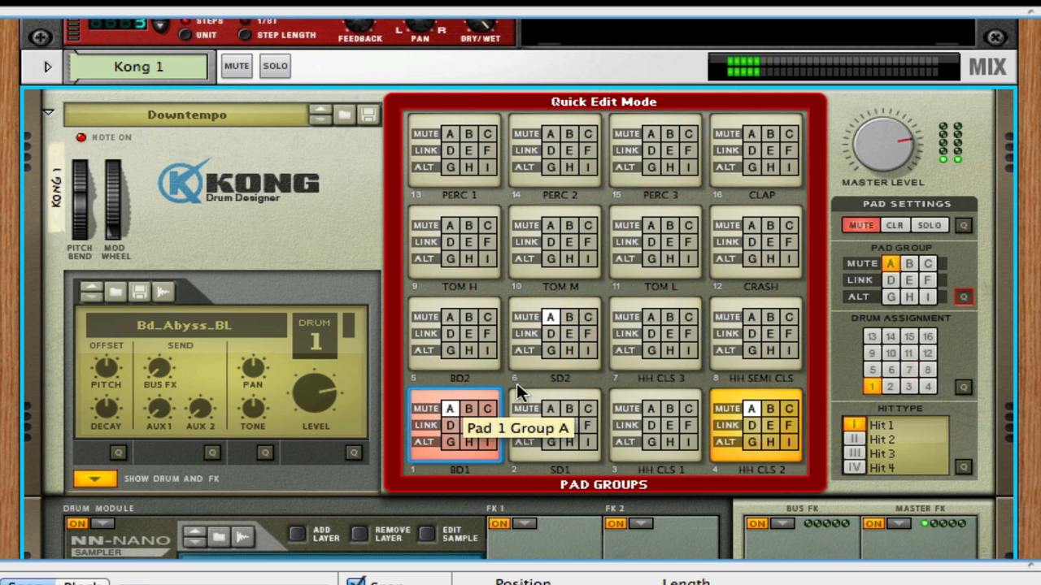
{"action": "left_click", "coordinate": [869, 226]}
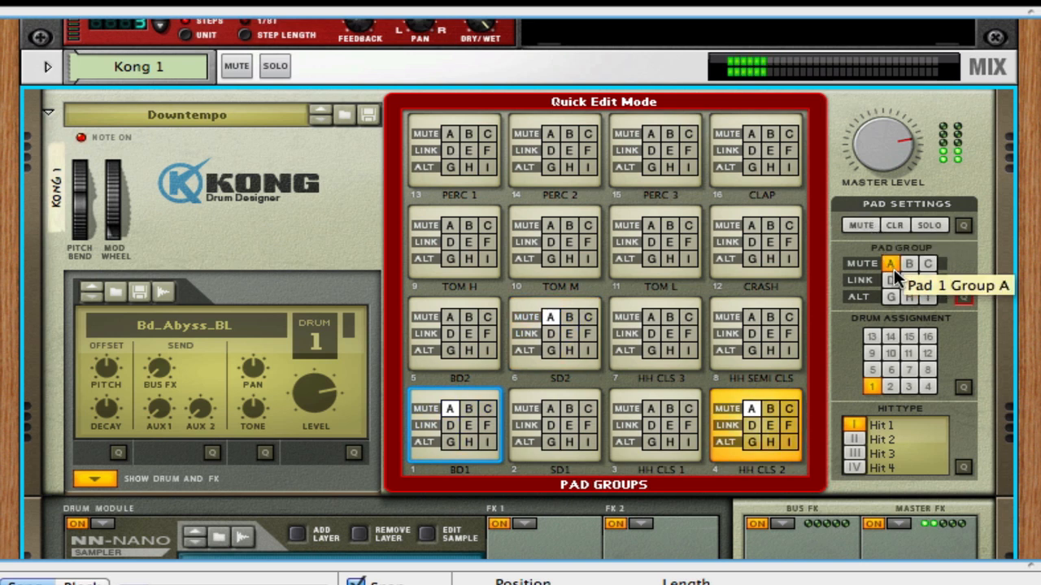
- Remove the HH CLS 2, SD2 and BD1 pads from mute group A
{"action": "left_click", "coordinate": [751, 408]}
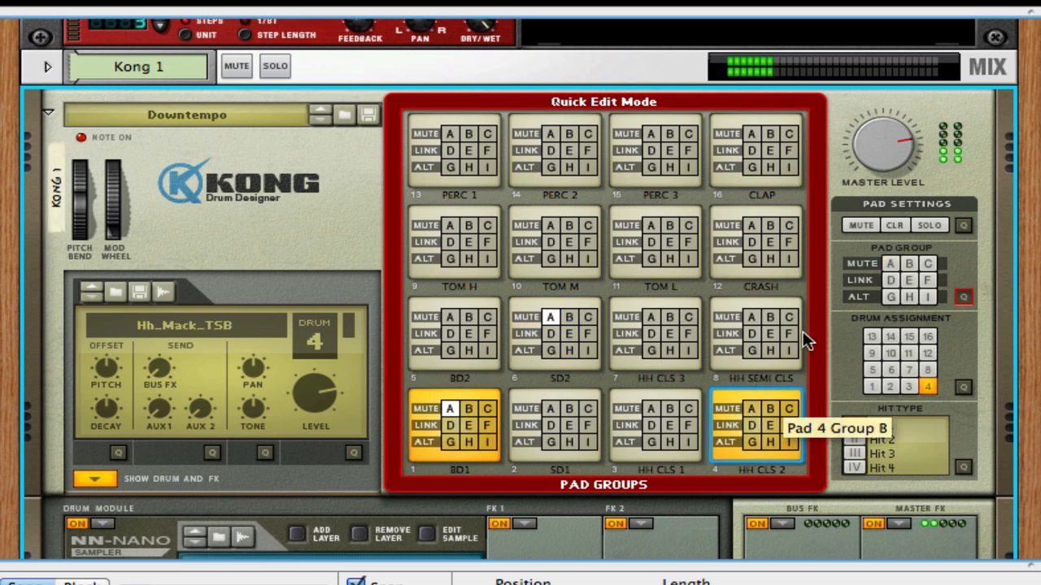
{"action": "left_click", "coordinate": [545, 316]}
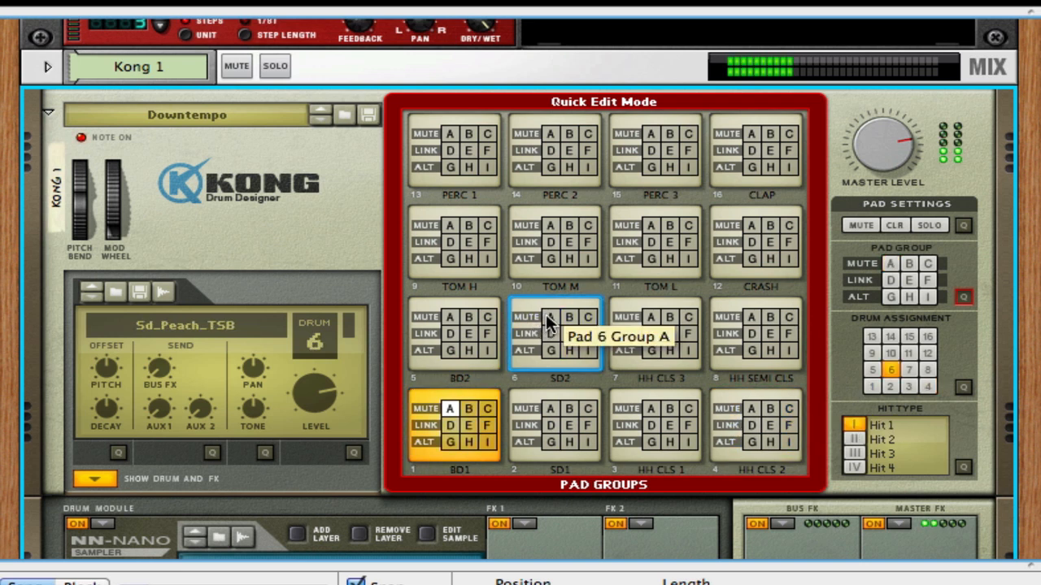
{"action": "left_click", "coordinate": [448, 404]}
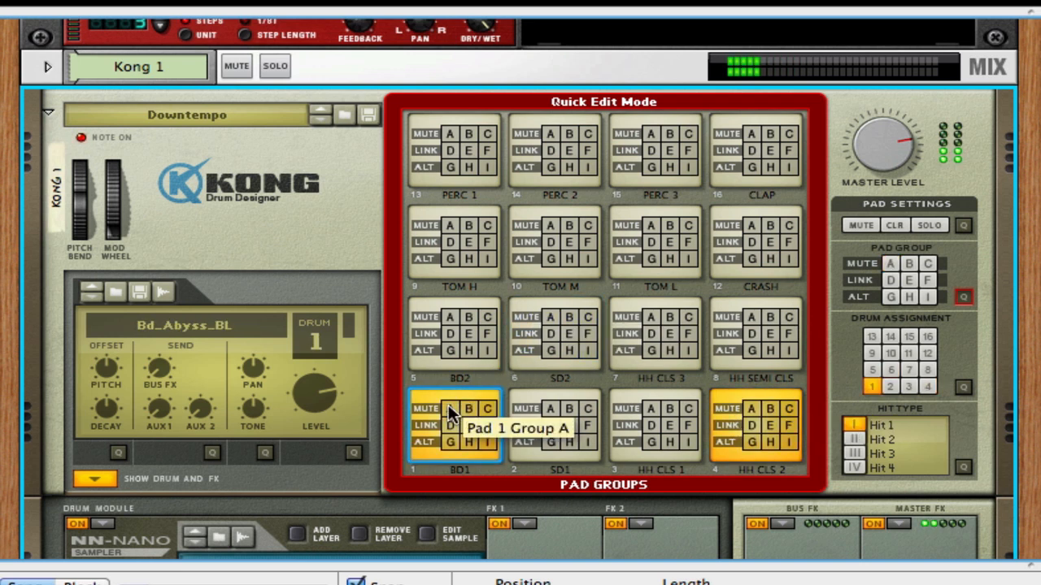
- Try link group D on the SD2 and SD1 pads, replace SD1 with HH CLS 1, and leave quick edit mode
{"action": "left_click", "coordinate": [554, 330]}
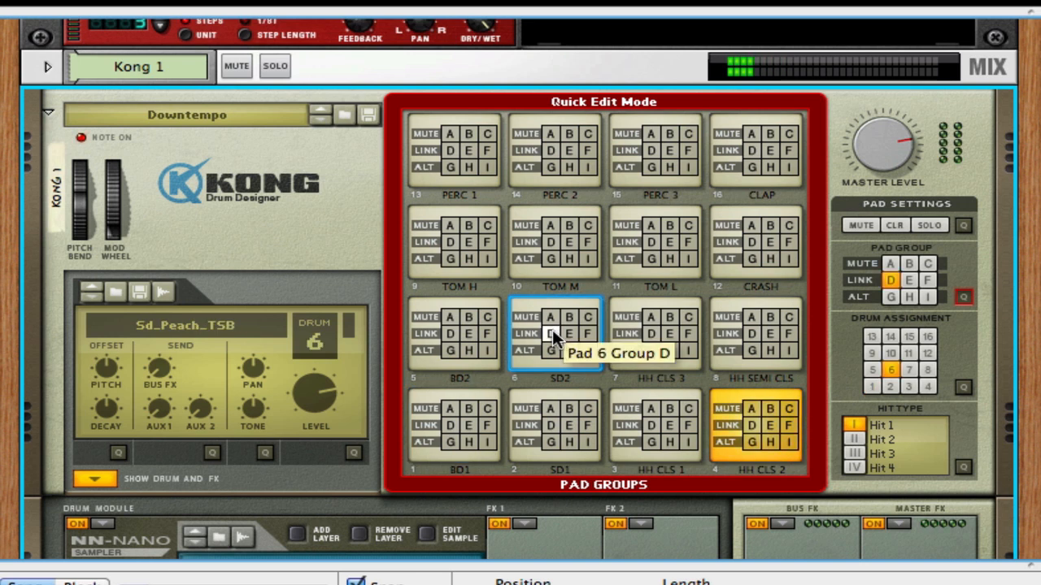
{"action": "left_click", "coordinate": [548, 420]}
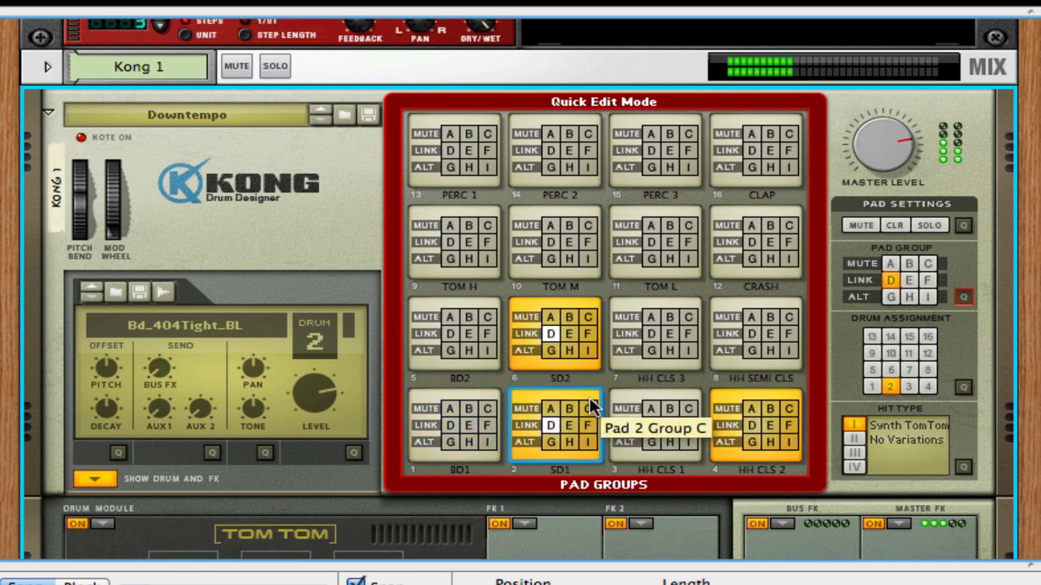
{"action": "left_click", "coordinate": [545, 422]}
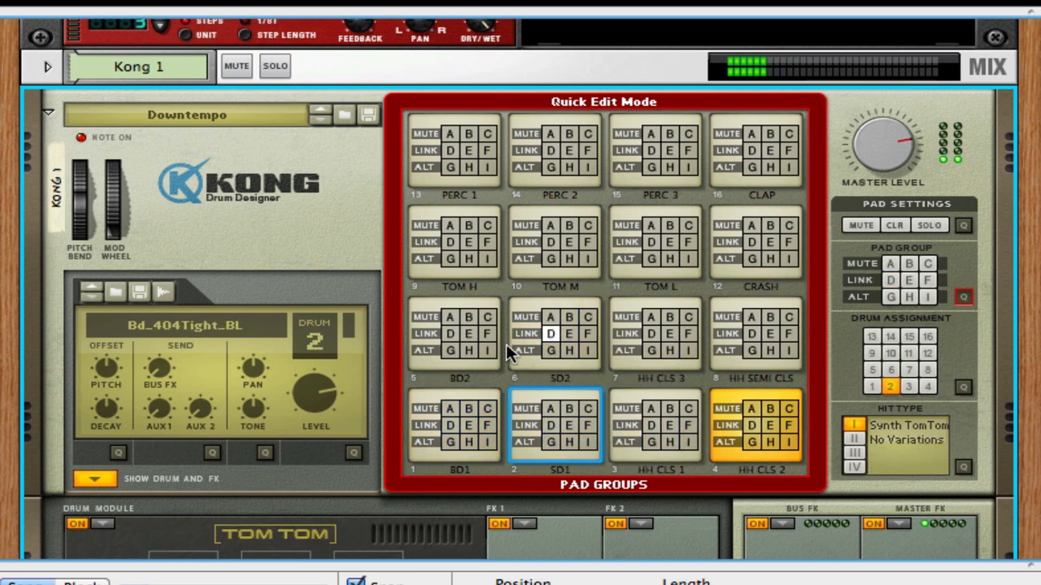
{"action": "left_click", "coordinate": [654, 427]}
{"action": "left_click", "coordinate": [963, 297]}
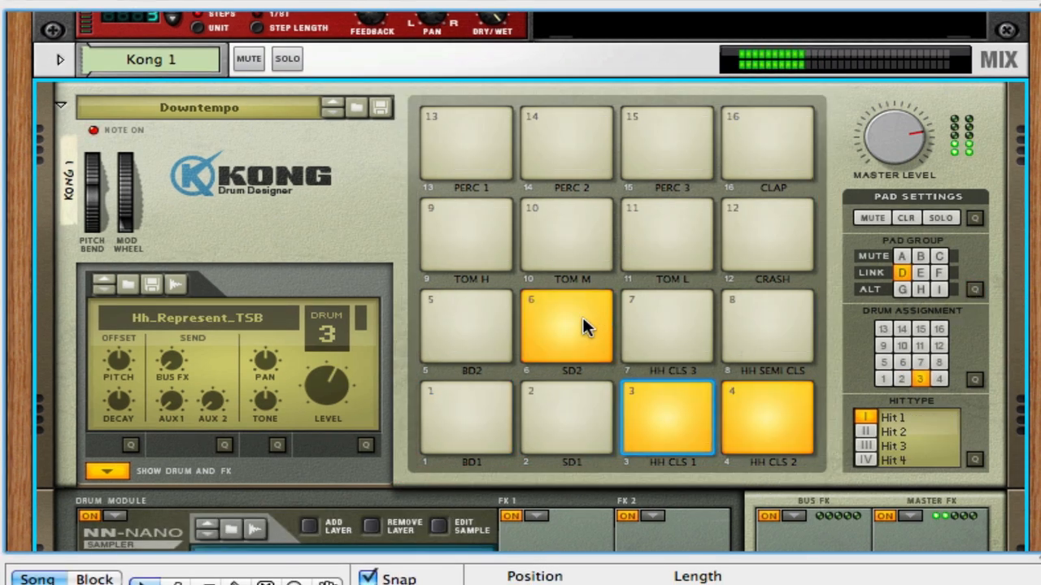
- Assign the SD2, HH CLS 1, TOM M, PERC 2 and PERC 1 pads to link group D in quick edit mode
{"action": "left_click", "coordinate": [974, 289]}
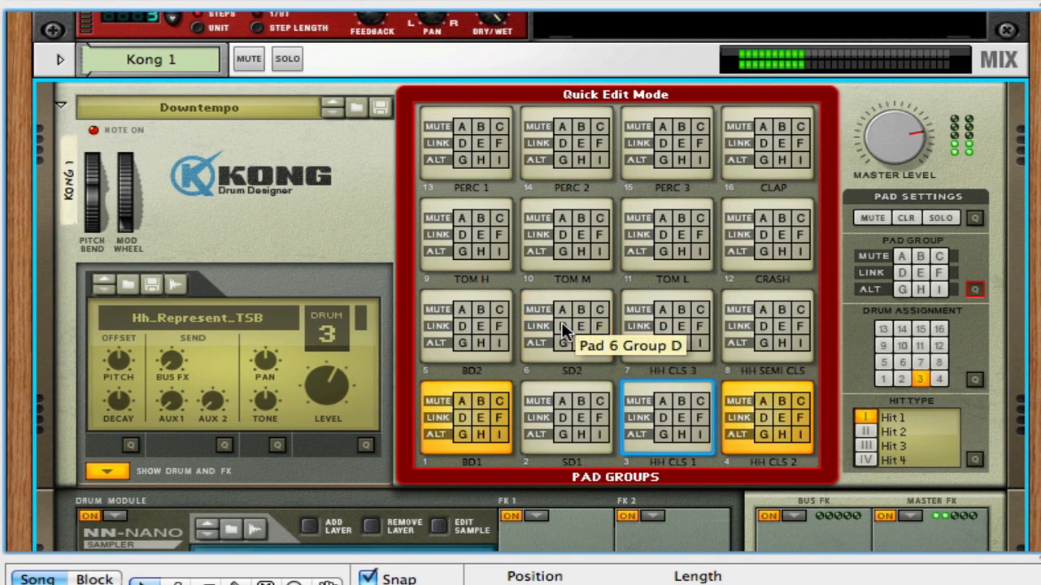
{"action": "left_click", "coordinate": [562, 326]}
{"action": "left_click", "coordinate": [661, 417]}
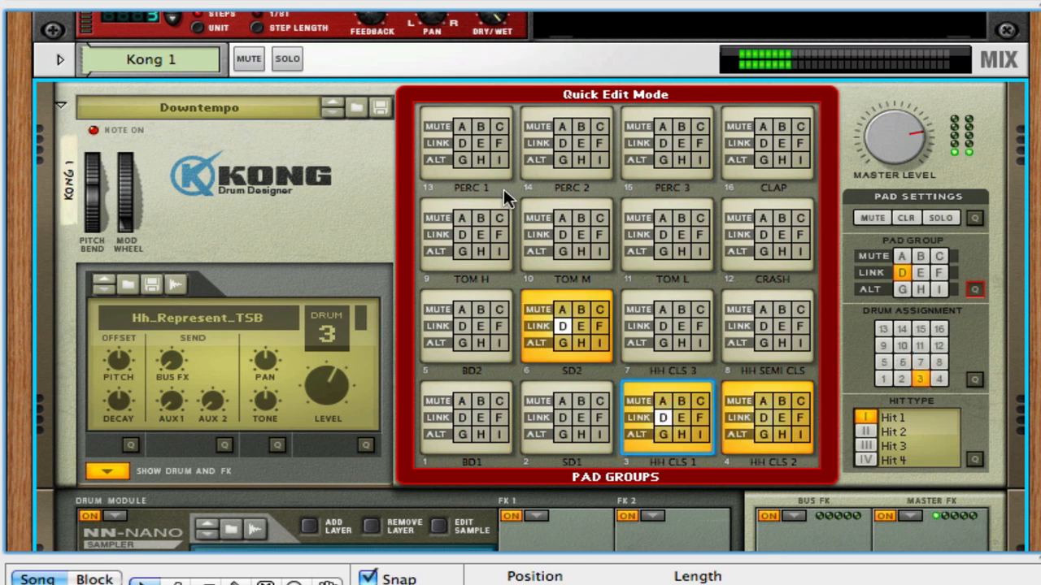
{"action": "left_click", "coordinate": [562, 234]}
{"action": "left_click", "coordinate": [562, 143]}
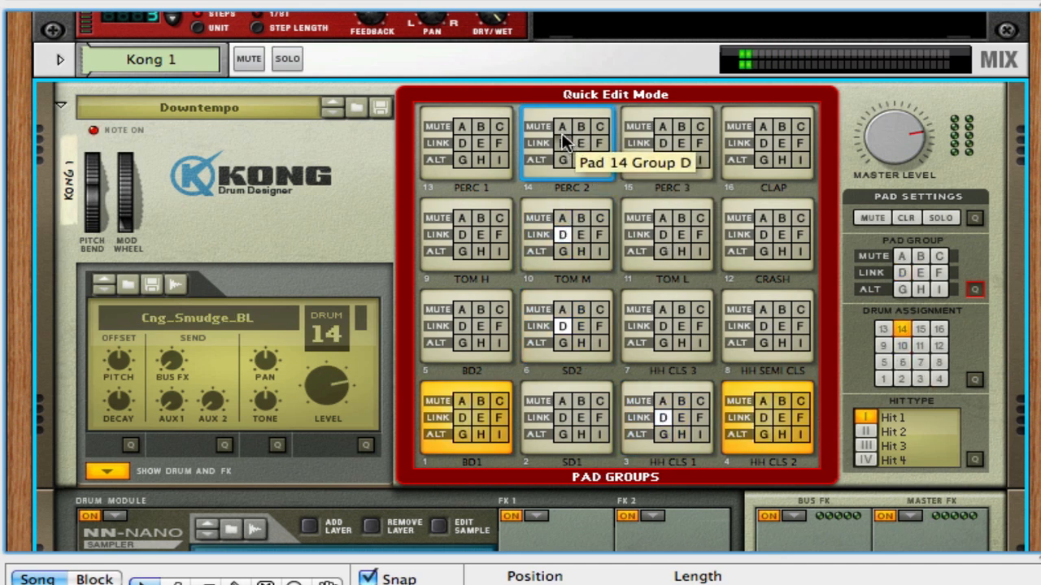
{"action": "left_click", "coordinate": [461, 143]}
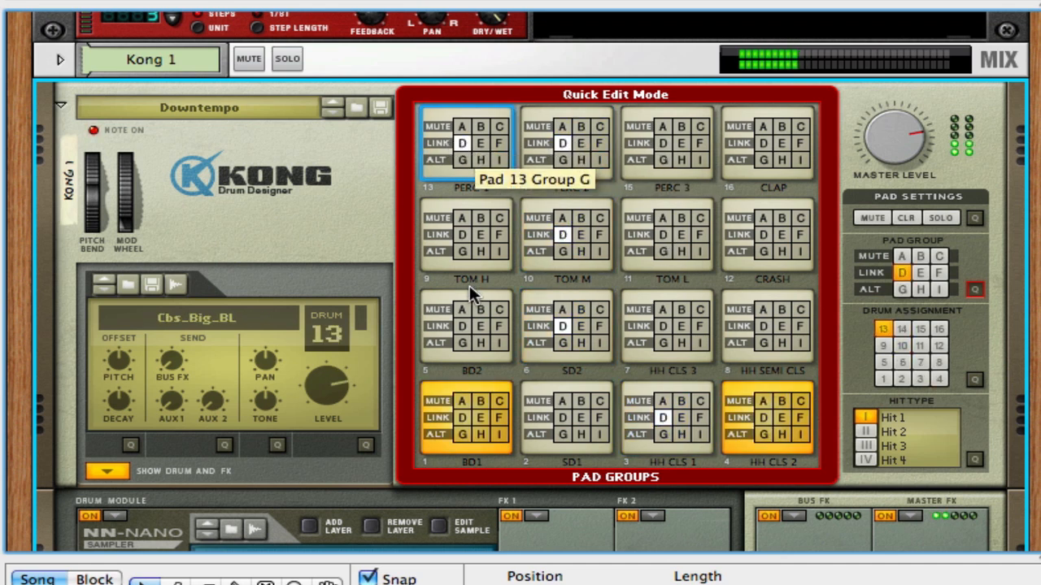
- Assign BD1 and BD2 to link group E and HH CLS 2 and HH SEMI CLS to link group F, closing quick edit mode
{"action": "left_click", "coordinate": [479, 417]}
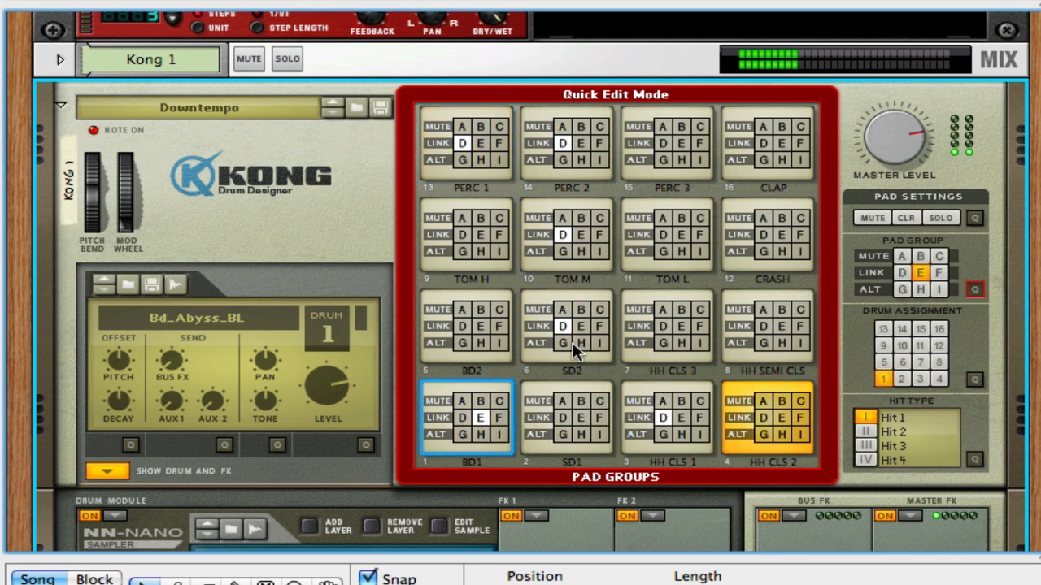
{"action": "left_click", "coordinate": [479, 323]}
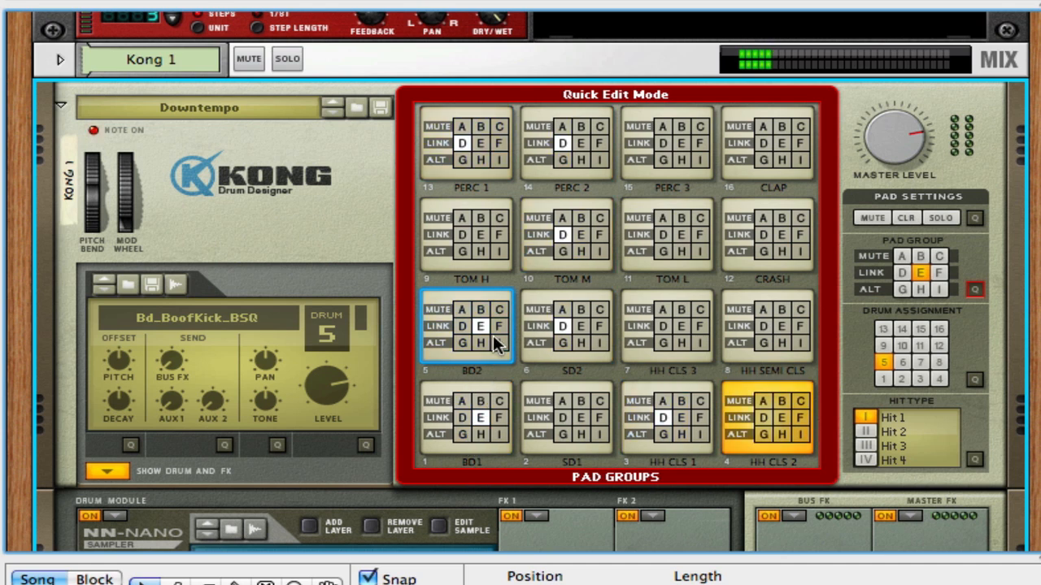
{"action": "left_click", "coordinate": [801, 416]}
{"action": "left_click", "coordinate": [800, 320]}
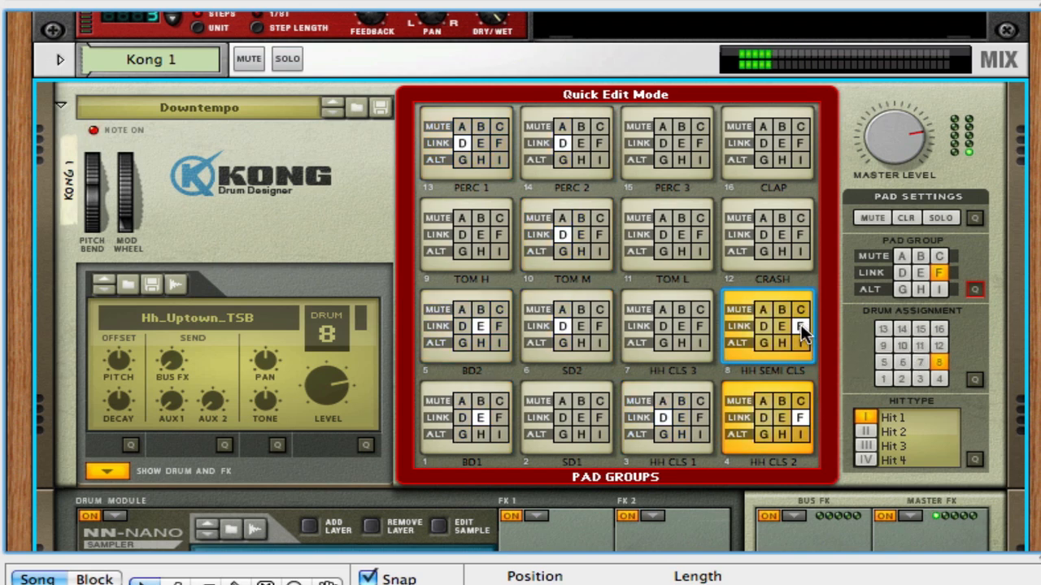
{"action": "left_click", "coordinate": [975, 290]}
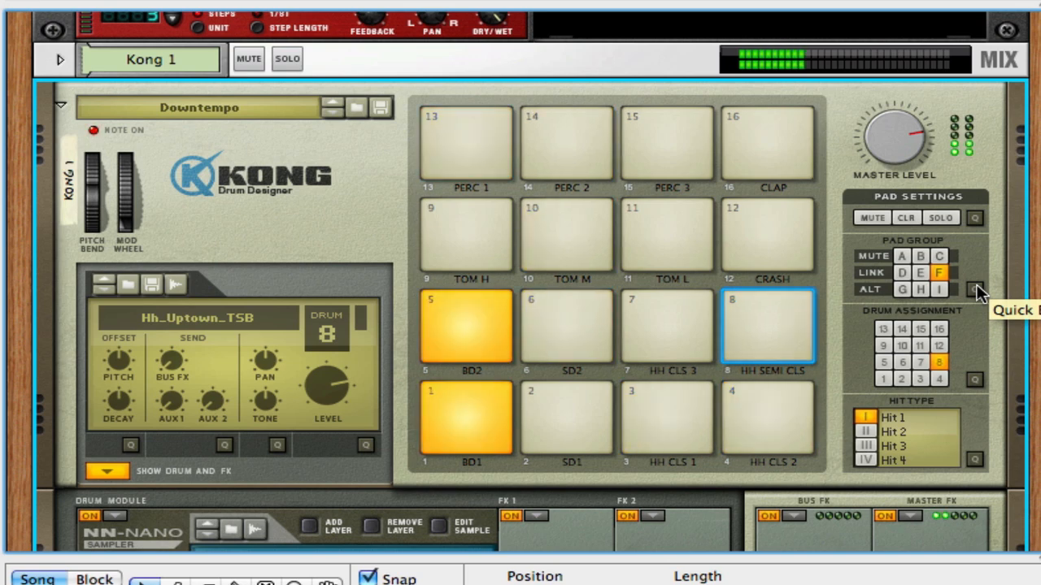
- Move the BD1 and BD2 pads from link group E to alt group G and play the pattern outside quick edit mode
{"action": "left_click", "coordinate": [976, 290]}
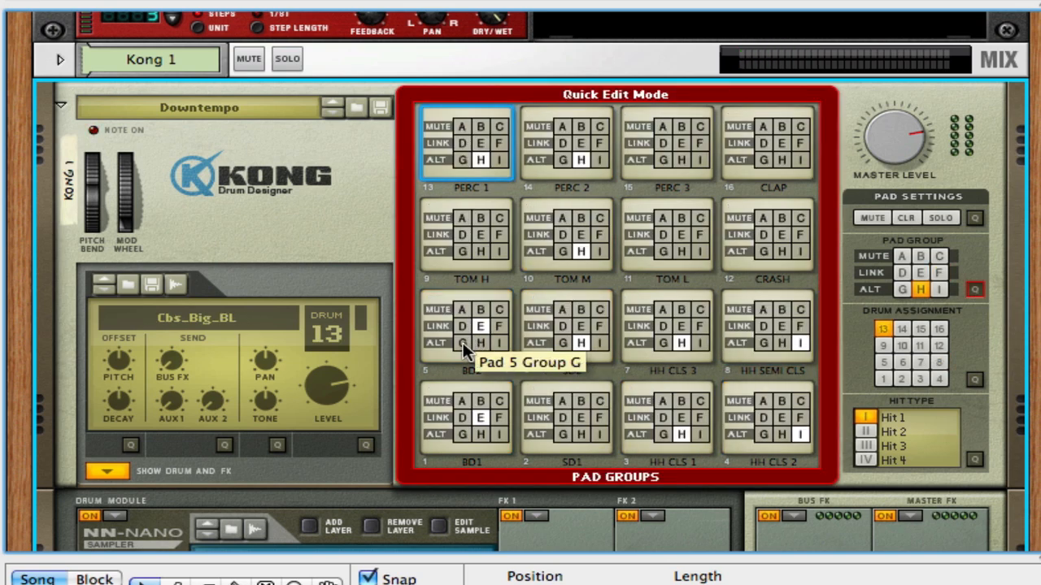
{"action": "left_click", "coordinate": [463, 342]}
{"action": "left_click", "coordinate": [459, 432]}
{"action": "left_click", "coordinate": [478, 416]}
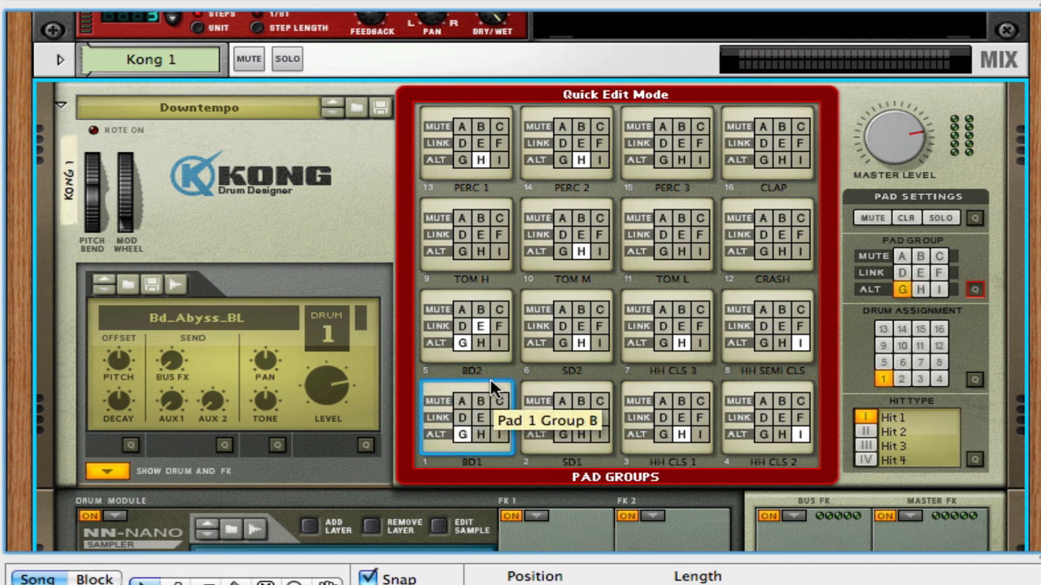
{"action": "left_click", "coordinate": [481, 327]}
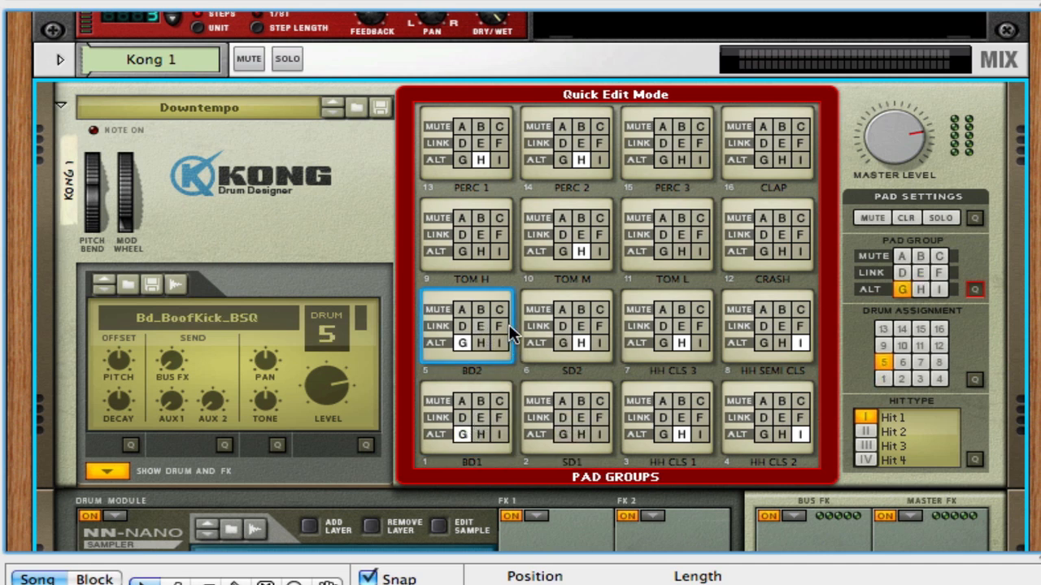
{"action": "key", "text": "space"}
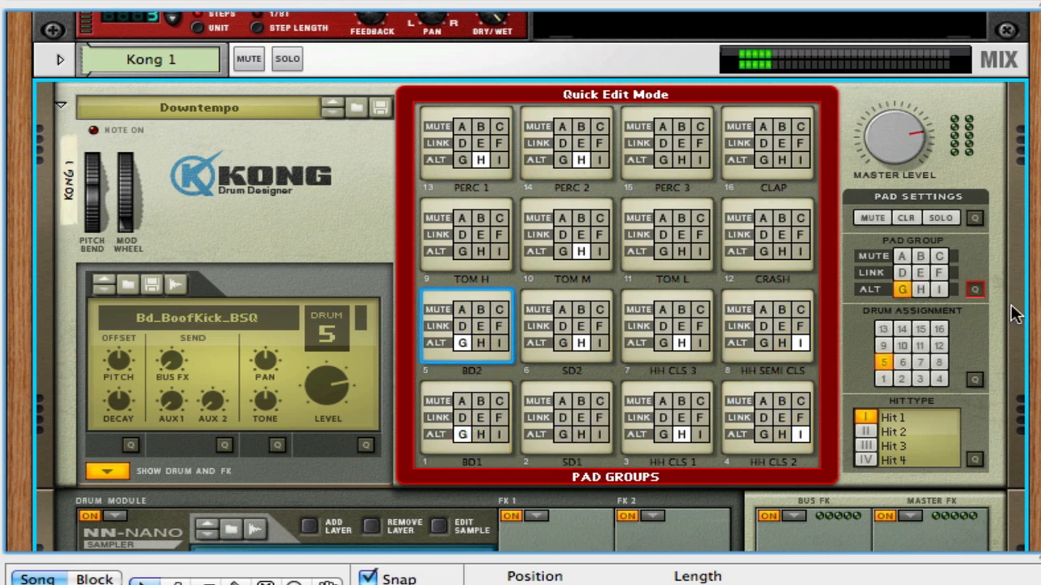
{"action": "left_click", "coordinate": [977, 290]}
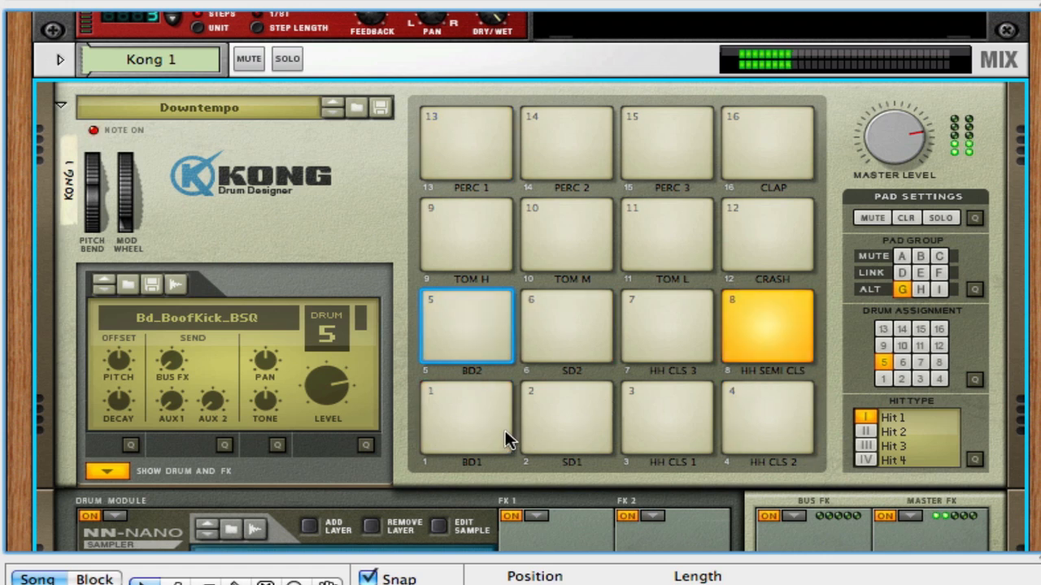
- Assign drum 1 to the SD1, HH CLS 1 and HH CLS 2 pads using the drum assignment quick edit mode
{"action": "left_click", "coordinate": [476, 389]}
{"action": "scroll", "coordinate": [939, 139], "scroll_direction": "down", "scroll_amount": 4}
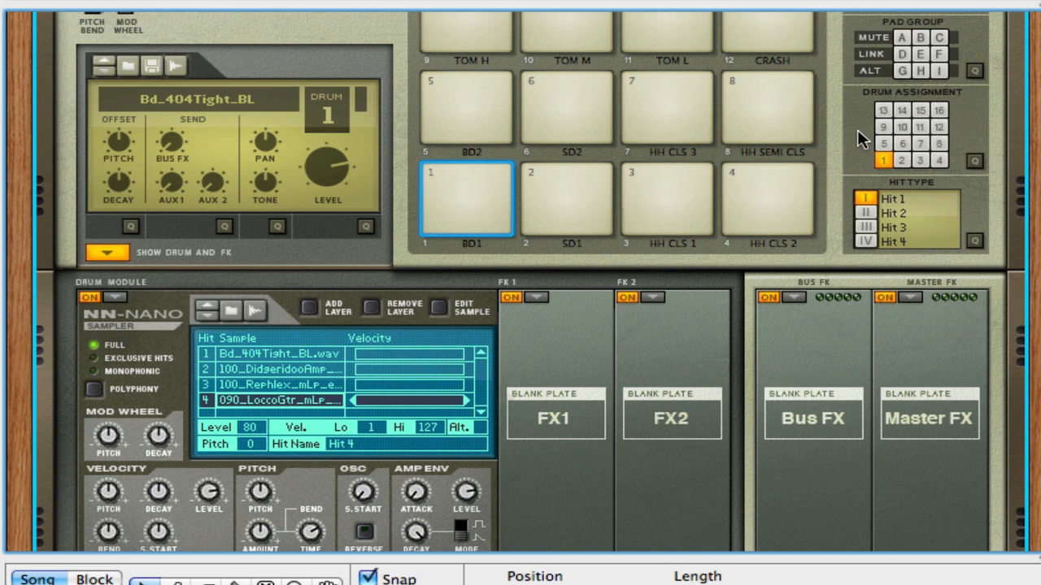
{"action": "left_click", "coordinate": [974, 161]}
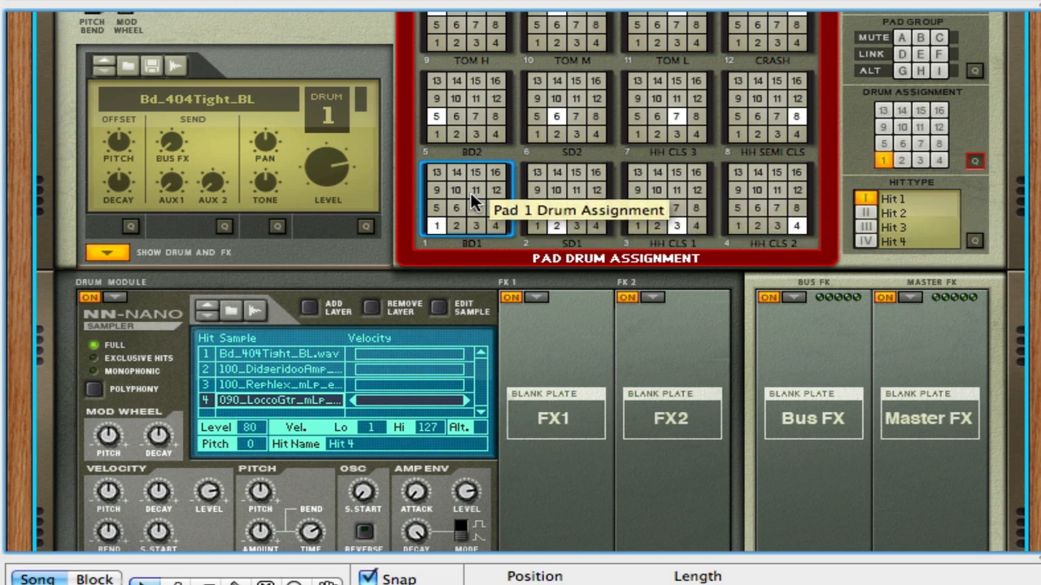
{"action": "left_click", "coordinate": [552, 229]}
{"action": "left_click", "coordinate": [534, 228]}
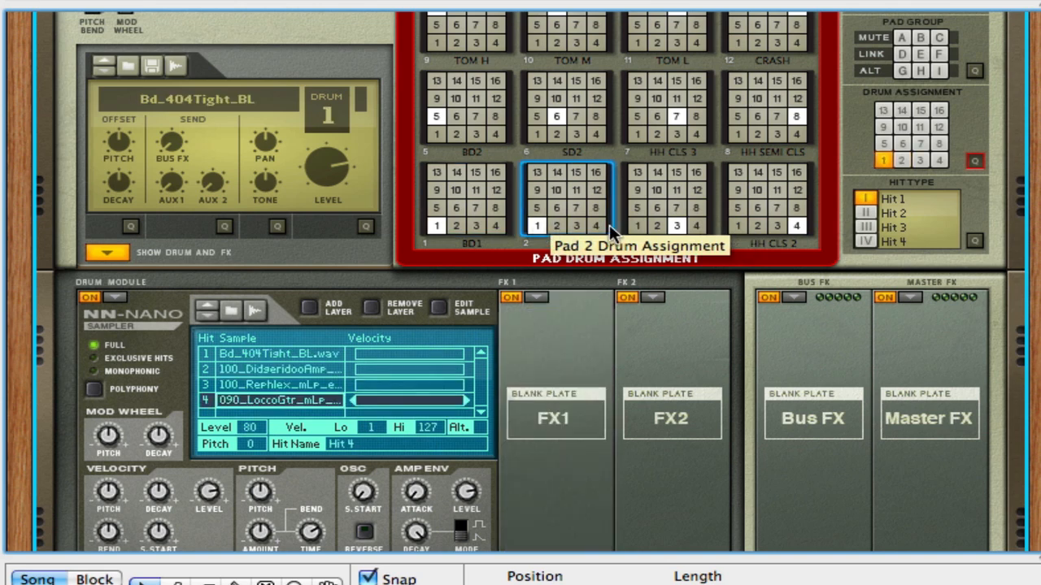
{"action": "left_click", "coordinate": [636, 226]}
{"action": "left_click", "coordinate": [738, 225]}
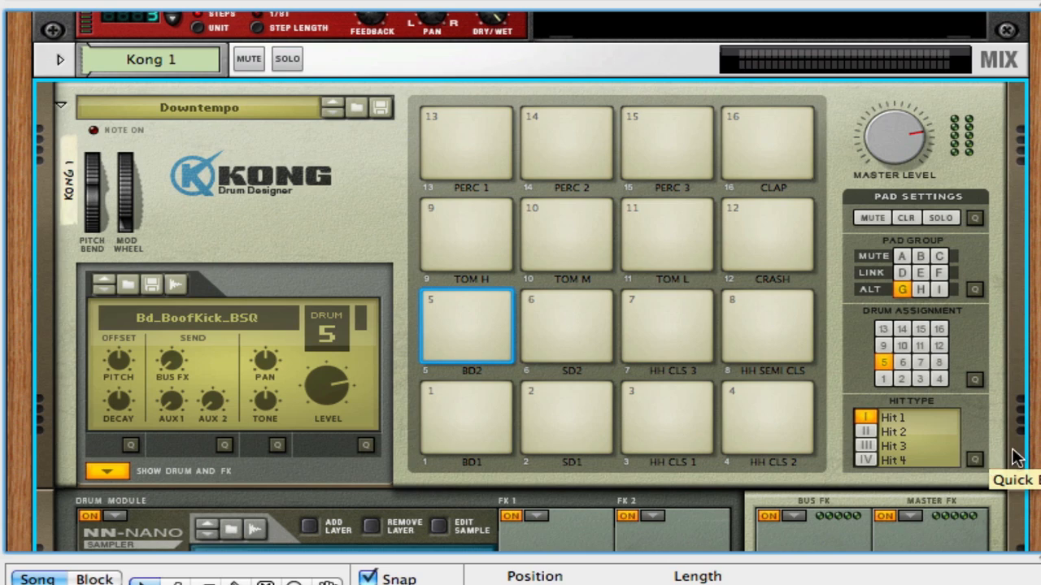
{"action": "scroll", "coordinate": [1031, 474], "scroll_direction": "down", "scroll_amount": 5}
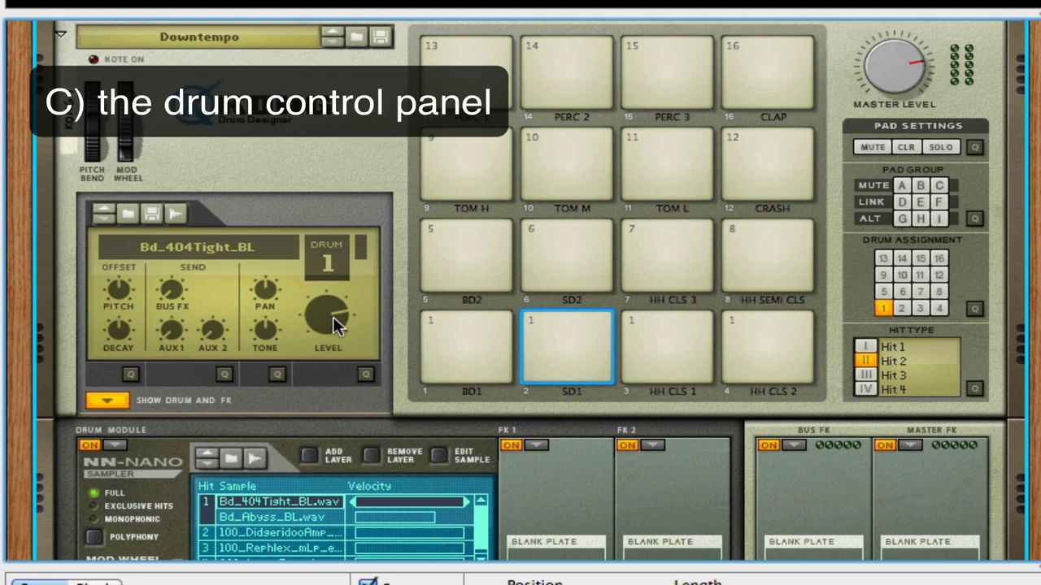
{"action": "left_click_drag", "start_coordinate": [332, 316], "coordinate": [328, 317]}
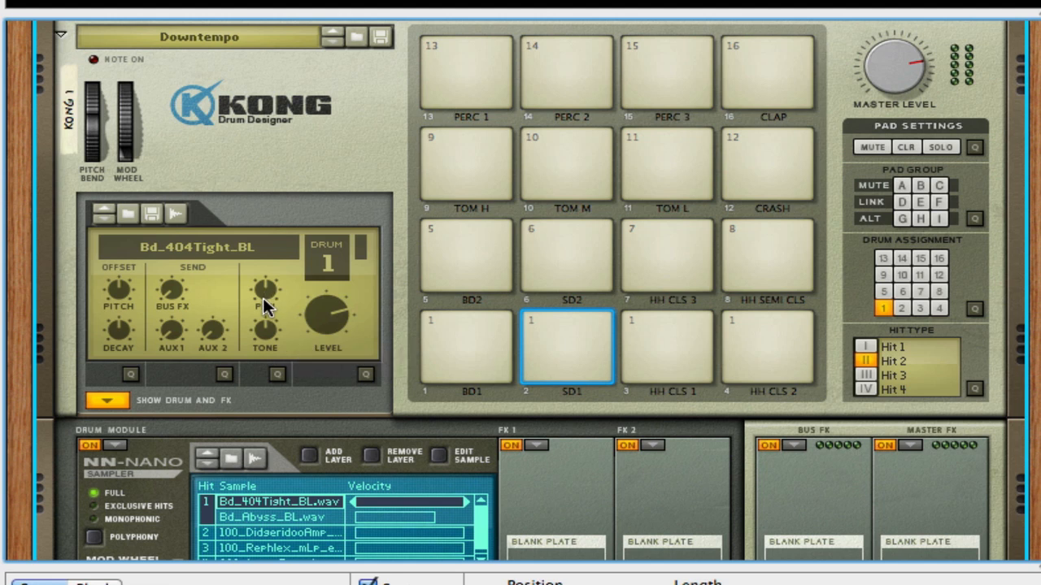
{"action": "mouse_move", "coordinate": [221, 325]}
{"action": "left_mouse_down"}
{"action": "mouse_move", "coordinate": [218, 313]}
{"action": "mouse_move", "coordinate": [209, 336]}
{"action": "left_mouse_up"}
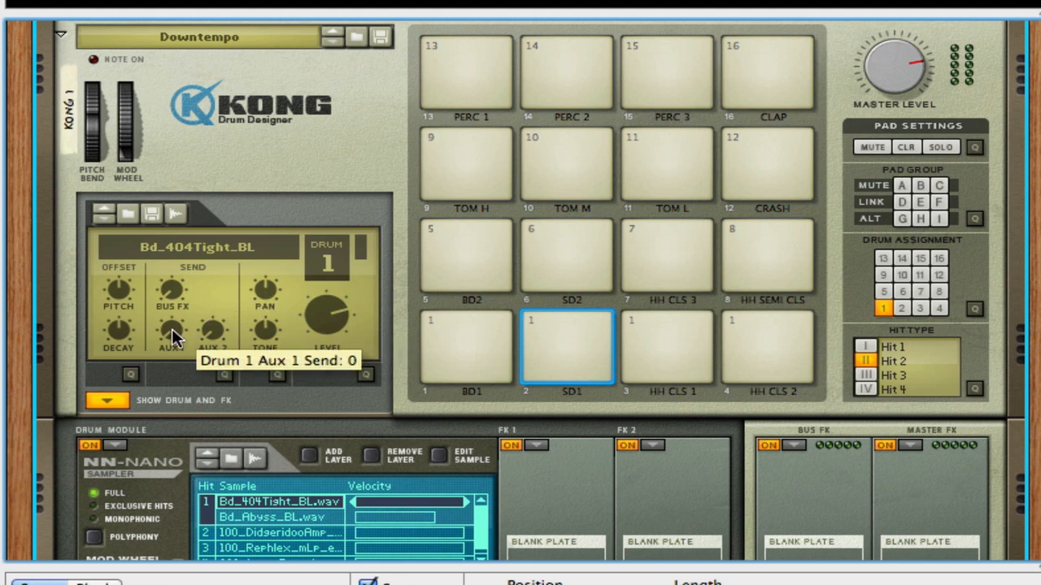
- Check Kong's aux send outputs on the rear of the rack, return to the front, and try drum 1's aux 1 send
{"action": "key", "text": "Tab"}
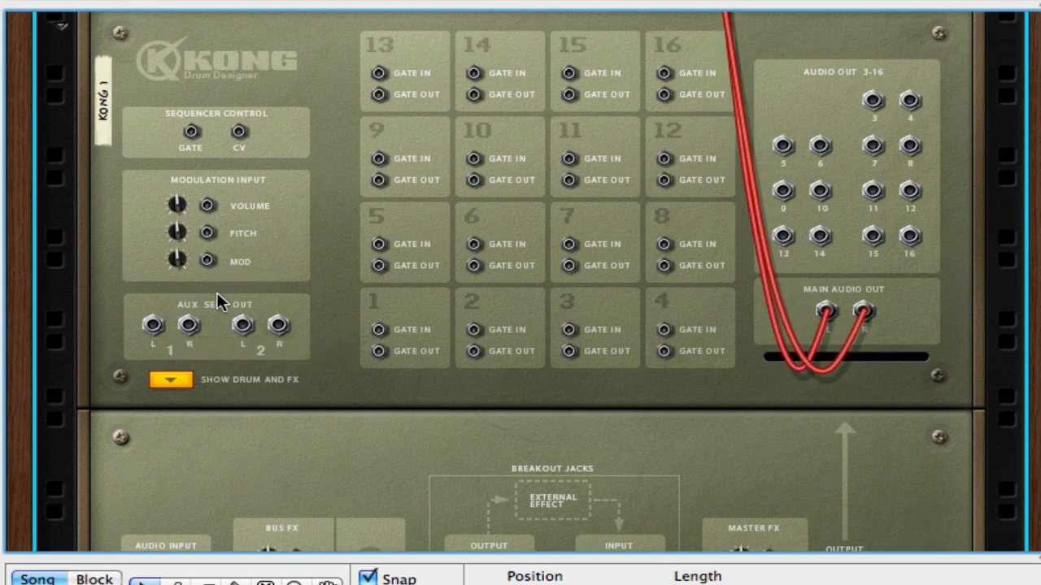
{"action": "key", "text": "Tab"}
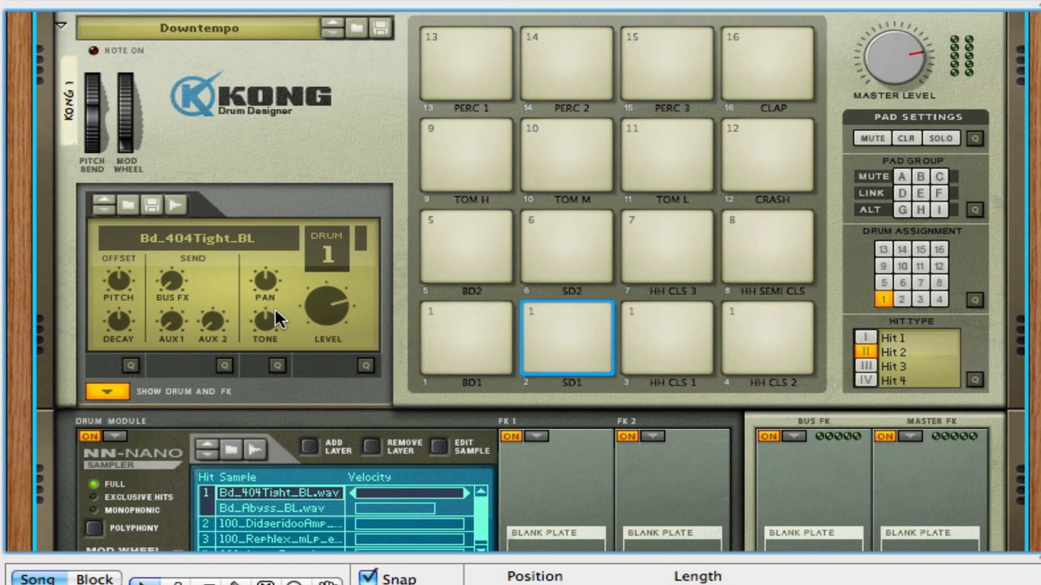
{"action": "left_click_drag", "start_coordinate": [168, 325], "coordinate": [170, 348]}
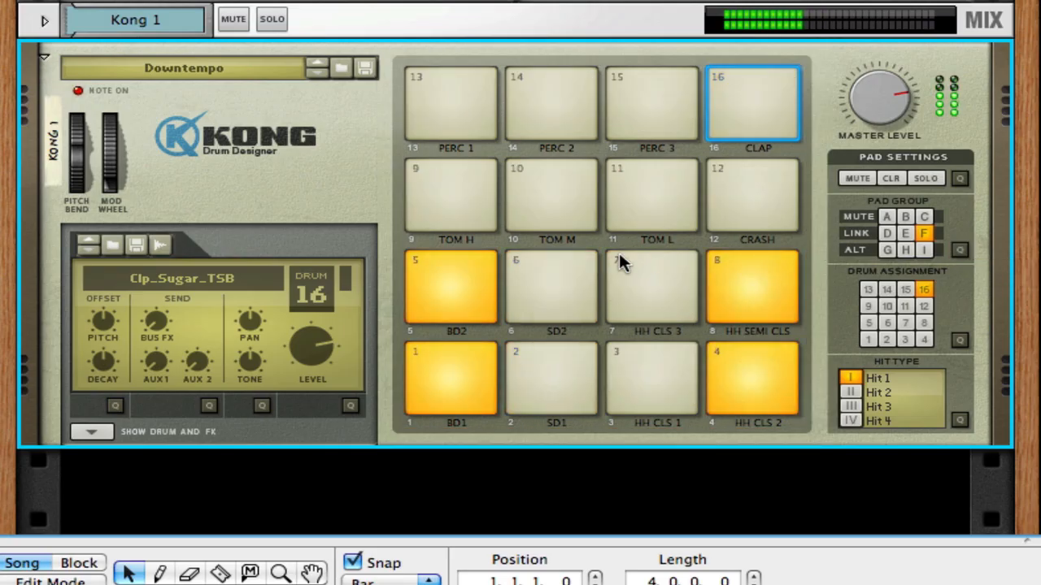
- In drum tone and level quick edit mode, set HH SEMI CLS to tone -9 and level 75, and HH CLS 2 to level 84
{"action": "left_click", "coordinate": [351, 405]}
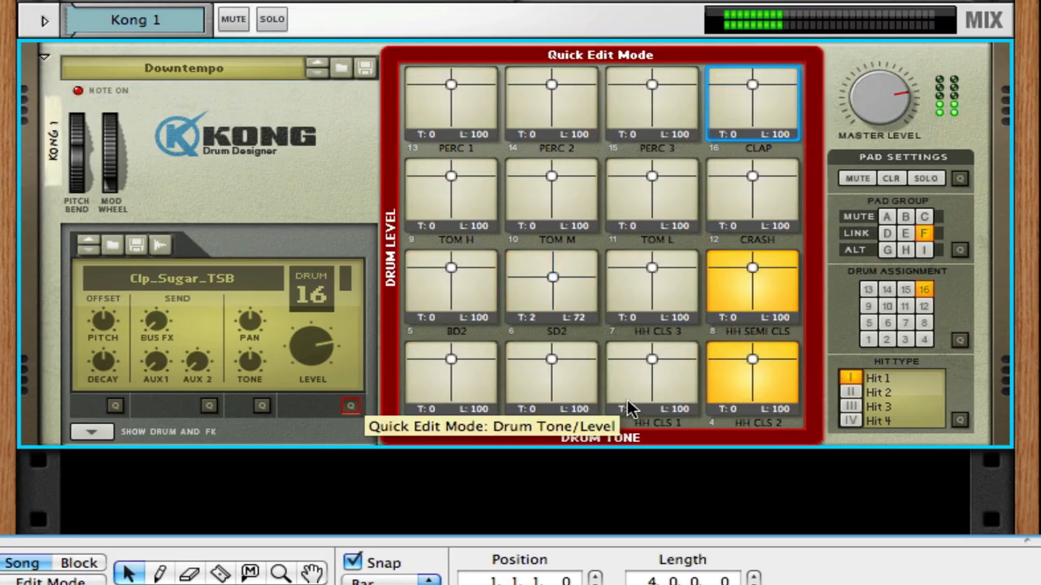
{"action": "left_click_drag", "start_coordinate": [750, 357], "coordinate": [750, 366]}
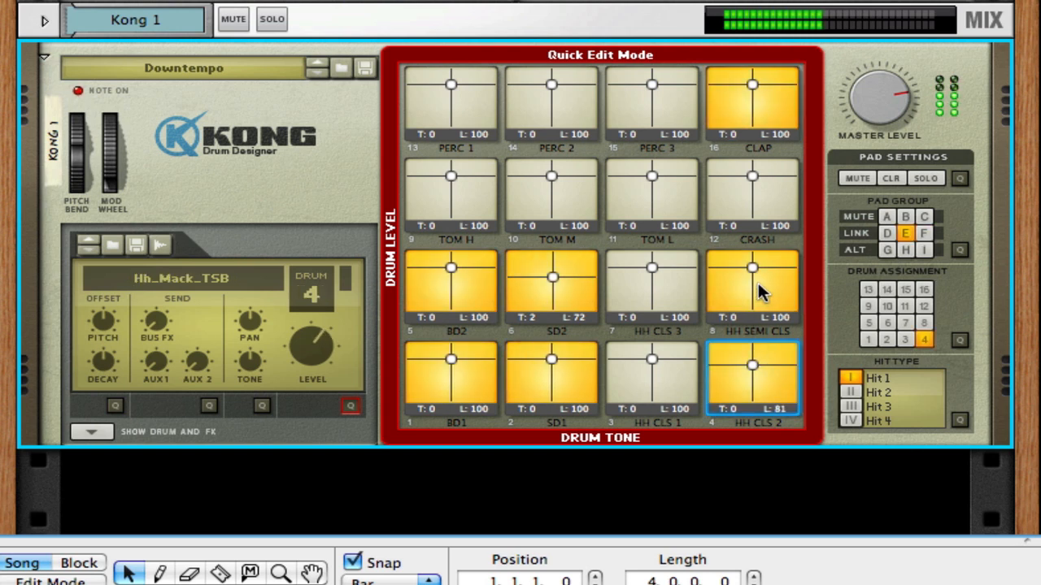
{"action": "mouse_move", "coordinate": [749, 270]}
{"action": "left_mouse_down"}
{"action": "mouse_move", "coordinate": [760, 280]}
{"action": "mouse_move", "coordinate": [744, 281]}
{"action": "mouse_move", "coordinate": [767, 281]}
{"action": "mouse_move", "coordinate": [729, 281]}
{"action": "mouse_move", "coordinate": [767, 282]}
{"action": "mouse_move", "coordinate": [751, 274]}
{"action": "mouse_move", "coordinate": [773, 266]}
{"action": "mouse_move", "coordinate": [740, 278]}
{"action": "left_mouse_up"}
{"action": "left_click", "coordinate": [748, 359]}
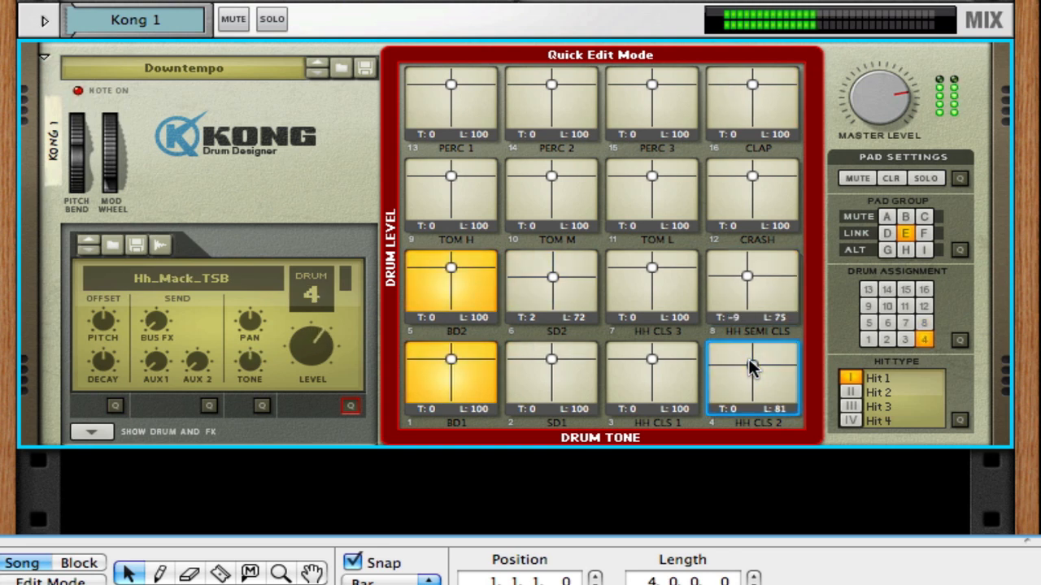
{"action": "mouse_move", "coordinate": [749, 358]}
{"action": "left_mouse_down"}
{"action": "mouse_move", "coordinate": [740, 362]}
{"action": "mouse_move", "coordinate": [759, 365]}
{"action": "left_mouse_up"}
- In drum pan quick edit mode, set HH CLS 3 to pan 17, HH CLS 2 to pan 45 and level 61, and HH SEMI CLS to pan -64 and level 59
{"action": "left_click", "coordinate": [262, 405]}
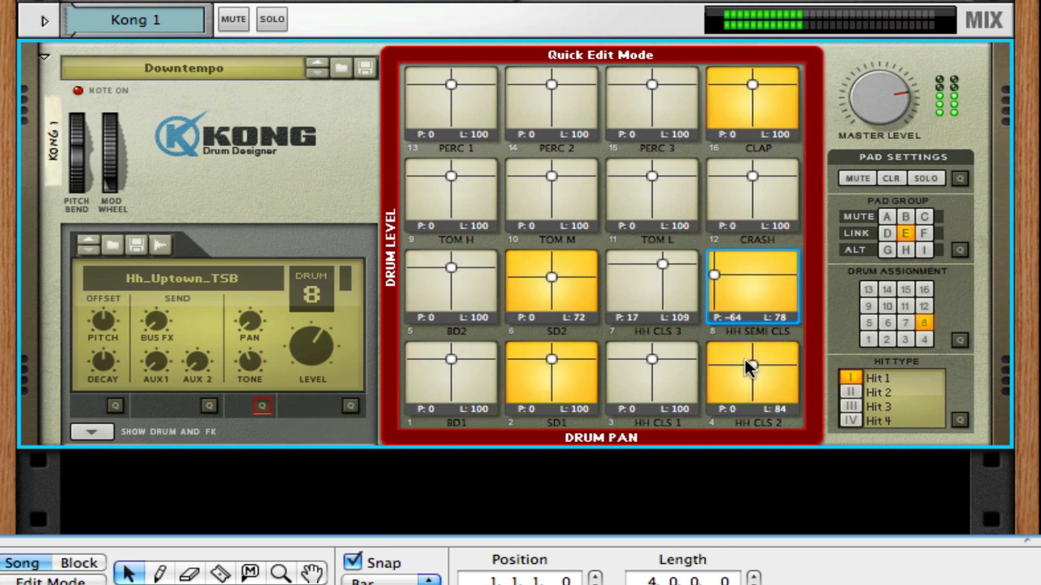
{"action": "left_click_drag", "start_coordinate": [750, 363], "coordinate": [786, 362]}
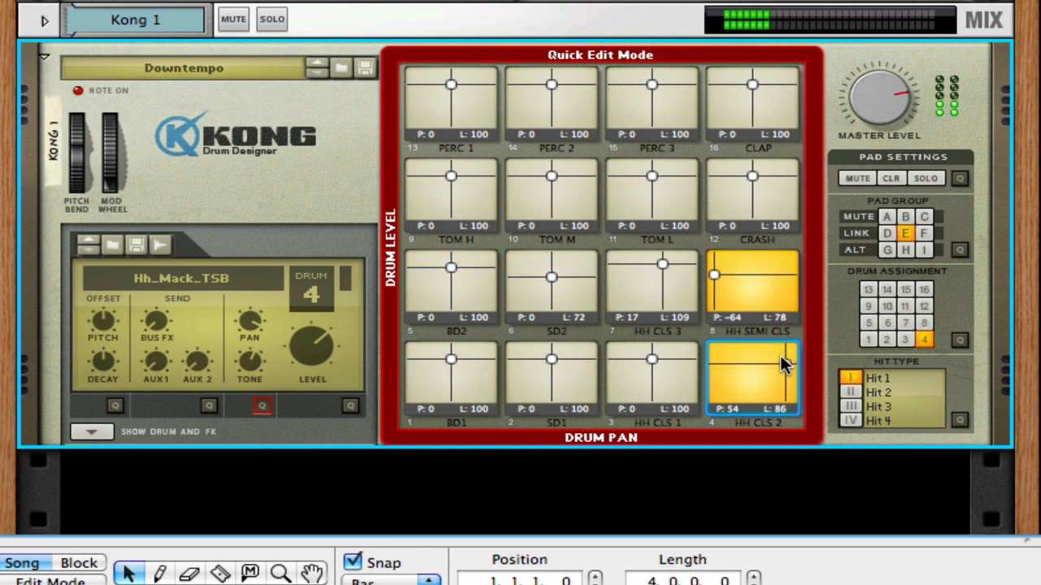
{"action": "left_click_drag", "start_coordinate": [789, 367], "coordinate": [783, 378]}
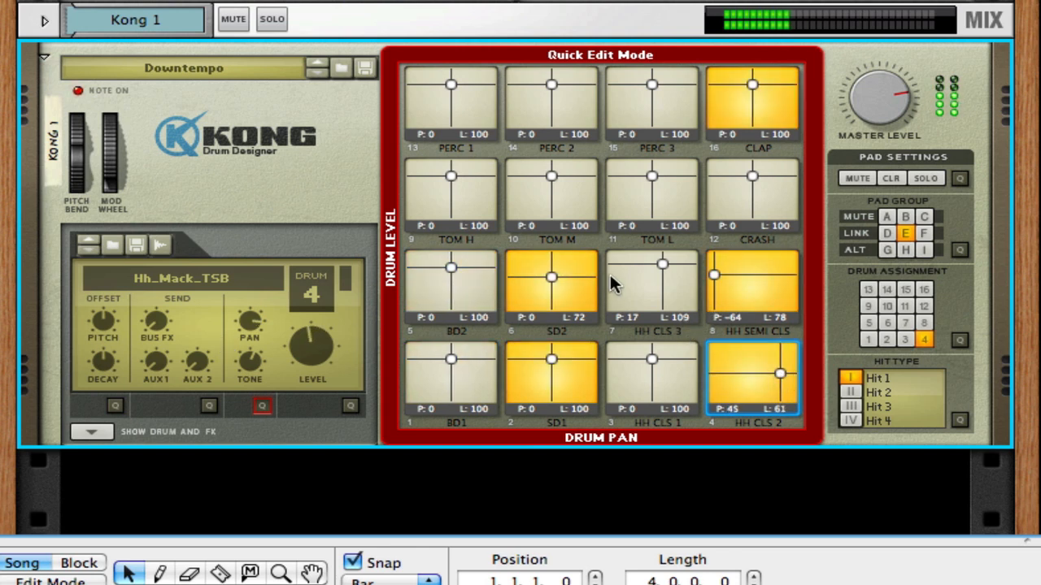
{"action": "left_click_drag", "start_coordinate": [713, 273], "coordinate": [710, 279]}
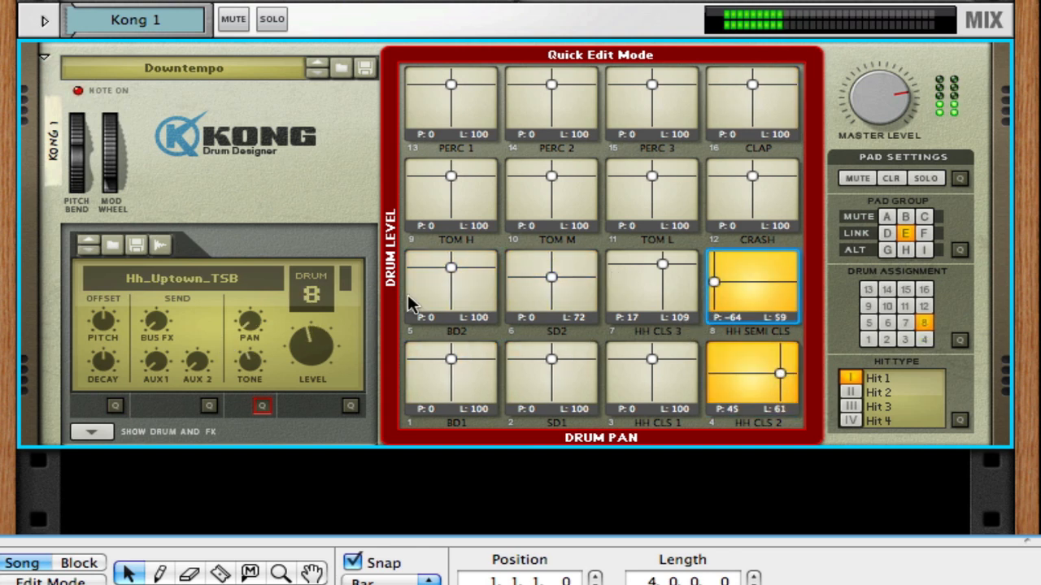
- In drum send quick edit mode, set SD2's bus FX to 90 and aux 1 to 93, and HH CLS 3's sends to 97, 115 and 106
{"action": "left_click", "coordinate": [208, 407]}
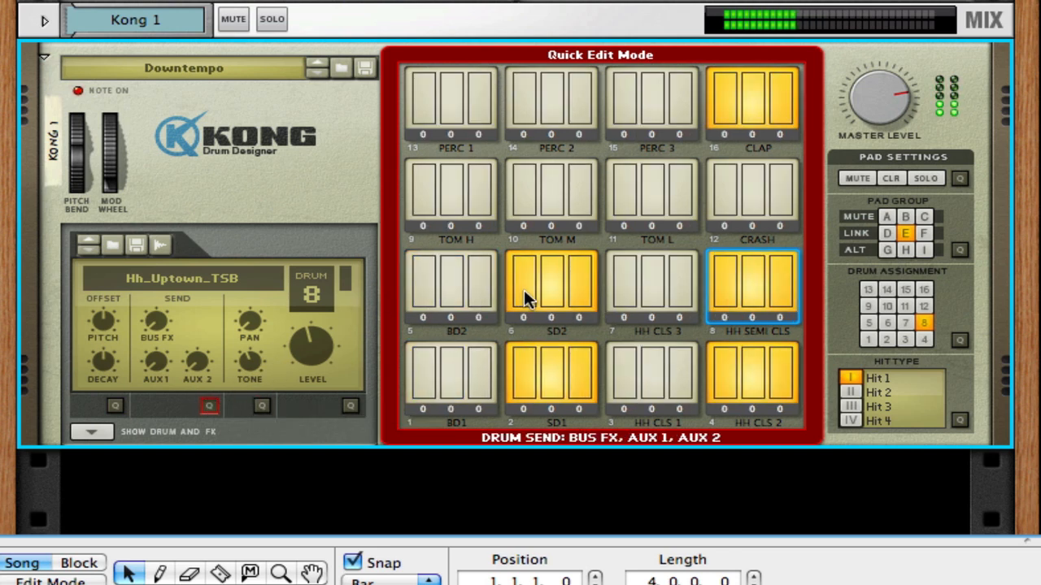
{"action": "left_click_drag", "start_coordinate": [525, 291], "coordinate": [554, 264]}
{"action": "left_click_drag", "start_coordinate": [624, 279], "coordinate": [674, 270]}
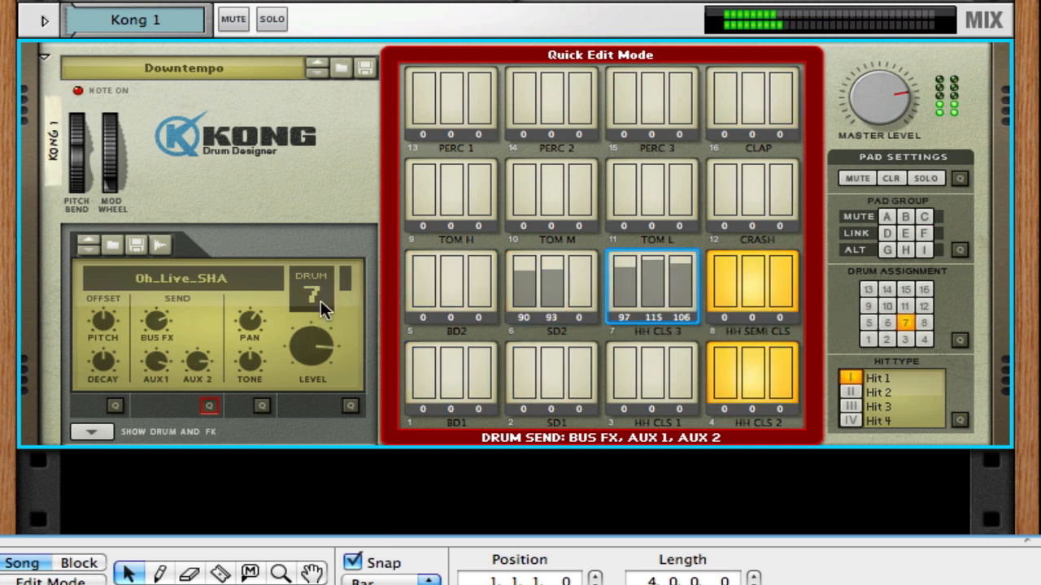
- In pitch and decay offset quick edit mode, set BD1 to decay -26 and pitch -18, and slightly lower SD2's decay and pitch offsets
{"action": "left_click", "coordinate": [115, 405]}
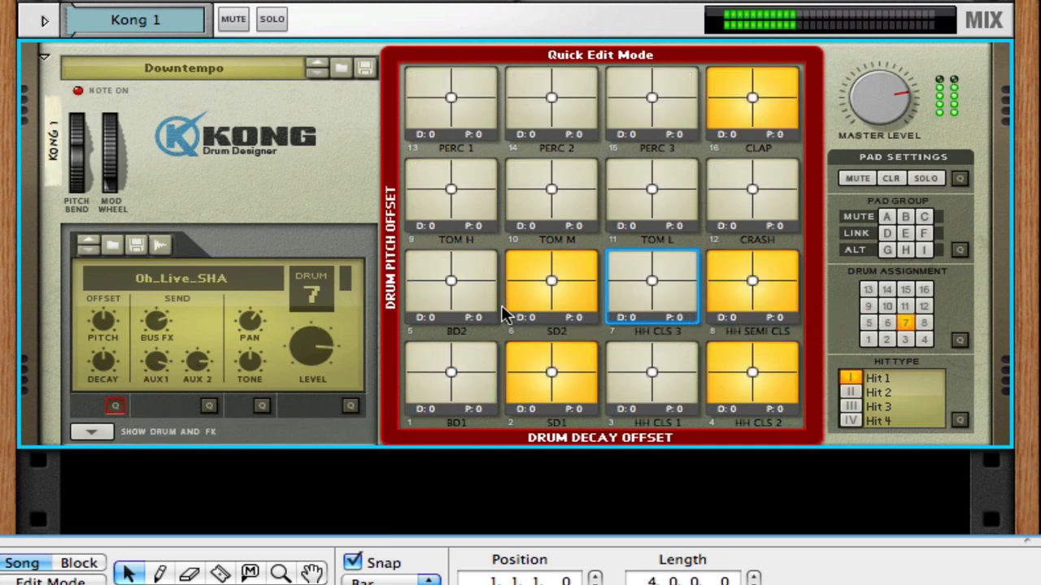
{"action": "left_click_drag", "start_coordinate": [451, 372], "coordinate": [434, 376]}
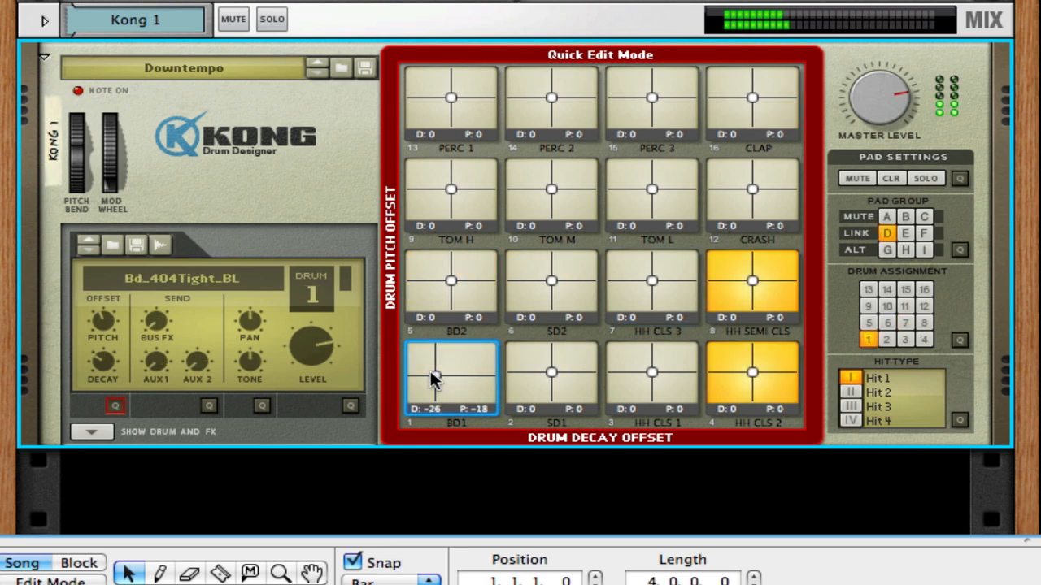
{"action": "left_click_drag", "start_coordinate": [553, 286], "coordinate": [542, 284]}
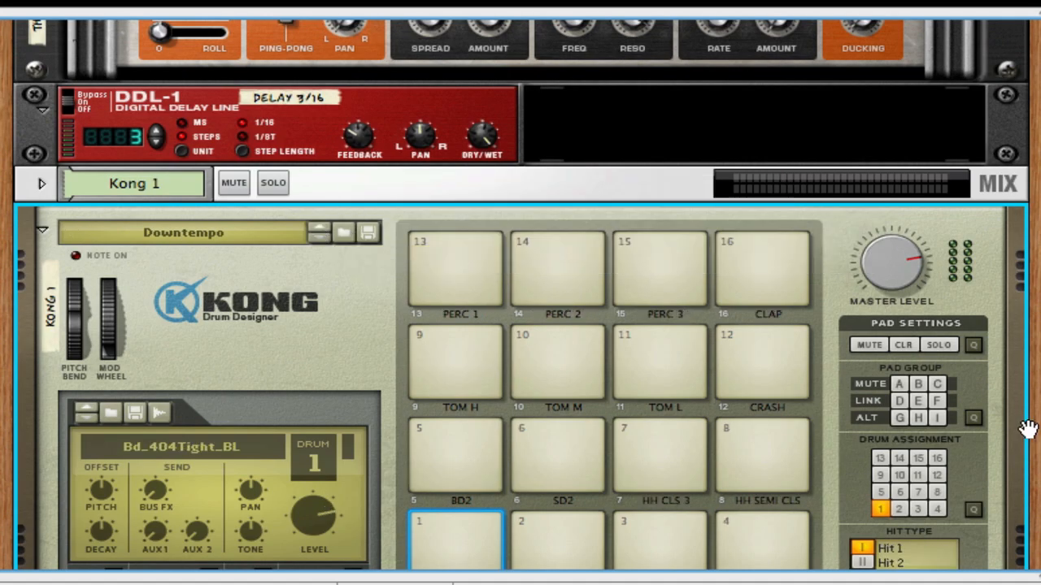
- Load the sample 100_DidgeridooAmp_mLp_eLAB.aif into hit 2 of drum 1's NN-Nano sampler
{"action": "scroll", "coordinate": [1038, 469], "scroll_direction": "down", "scroll_amount": 8}
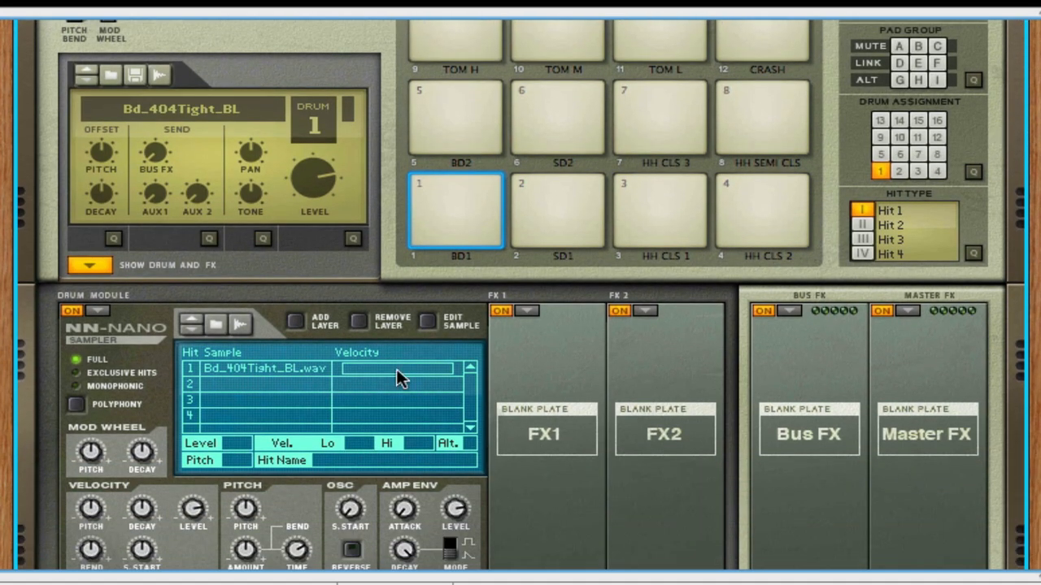
{"action": "left_click", "coordinate": [237, 368]}
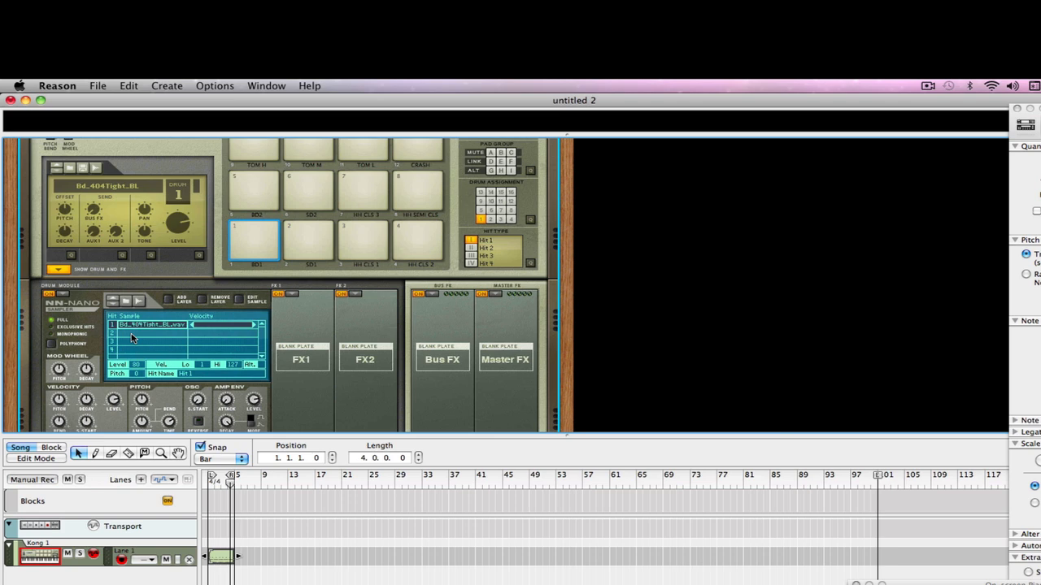
{"action": "left_click", "coordinate": [224, 384]}
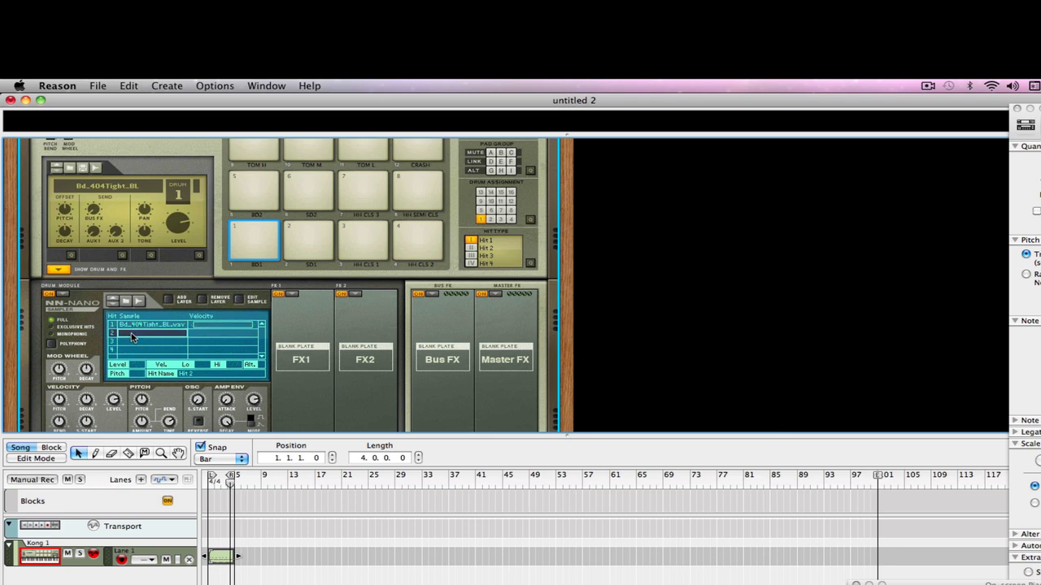
{"action": "left_click", "coordinate": [128, 302]}
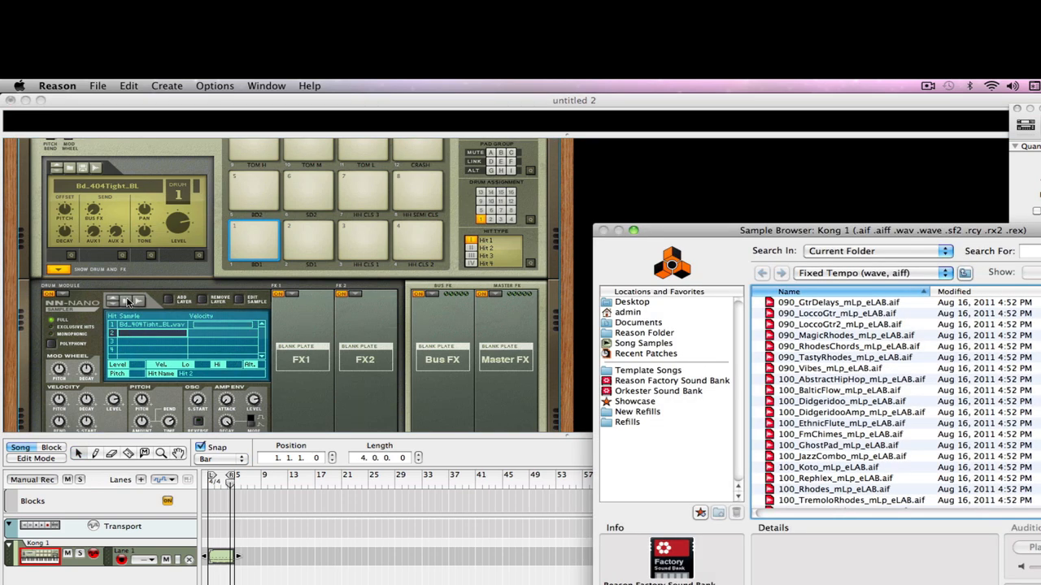
{"action": "left_click", "coordinate": [846, 413]}
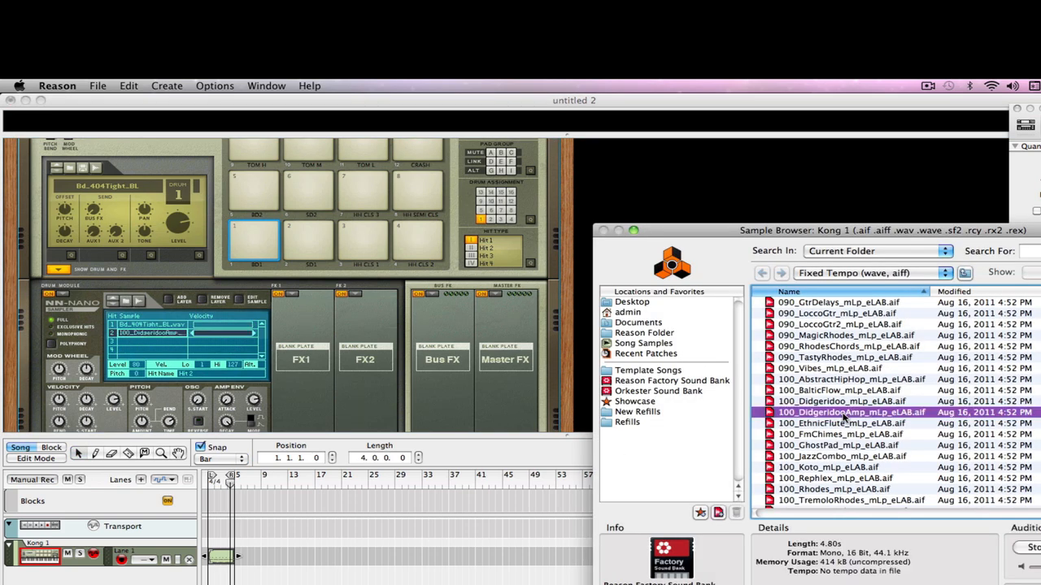
{"action": "double_click", "coordinate": [844, 413]}
- Load the sample 100_Rephlex_mLp_eLAB.aif into hit 3 of the NN-Nano sampler
{"action": "left_click", "coordinate": [126, 341]}
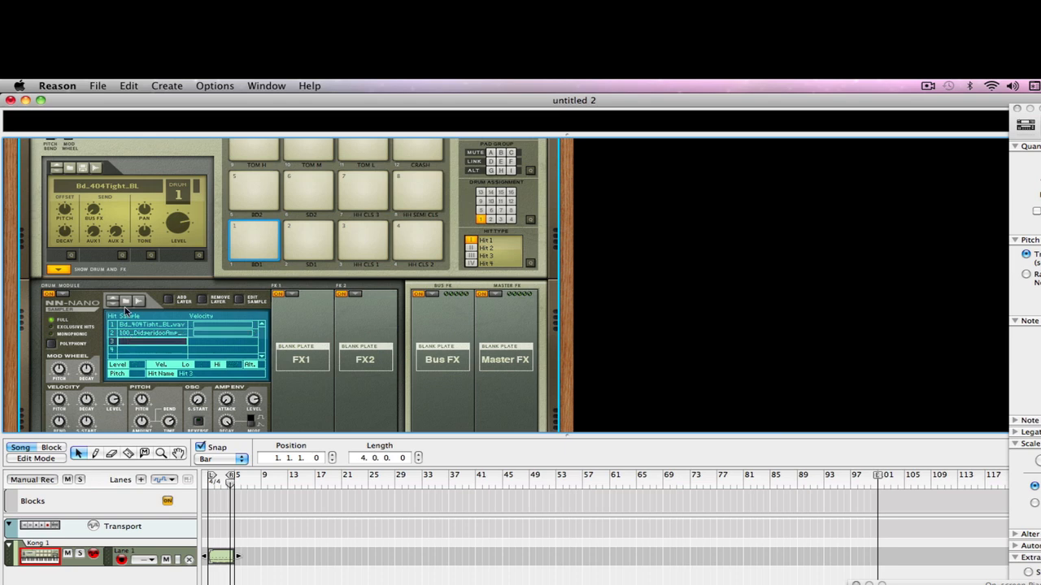
{"action": "left_click", "coordinate": [126, 302]}
{"action": "left_click", "coordinate": [832, 479]}
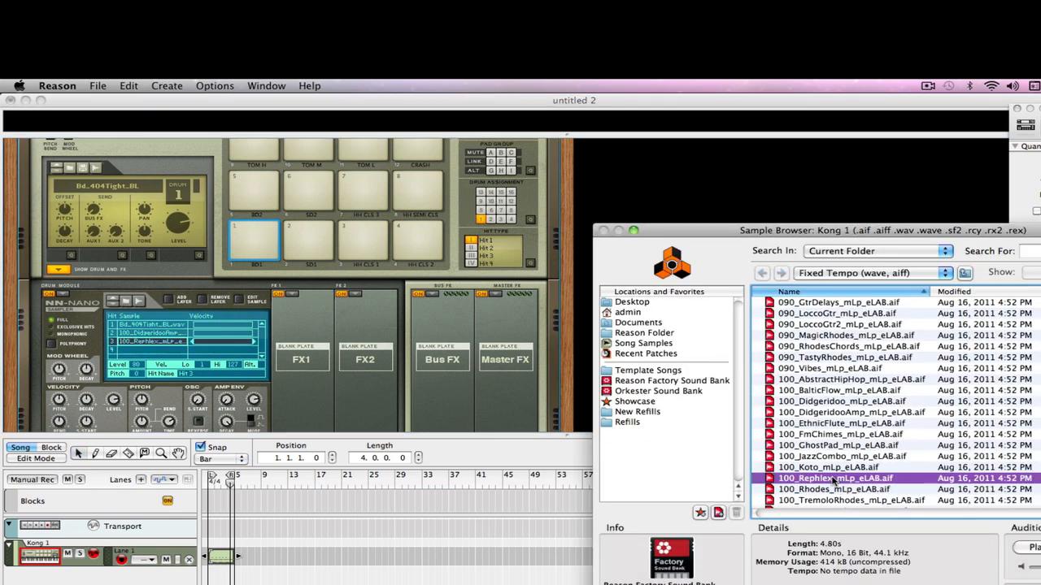
{"action": "double_click", "coordinate": [832, 479]}
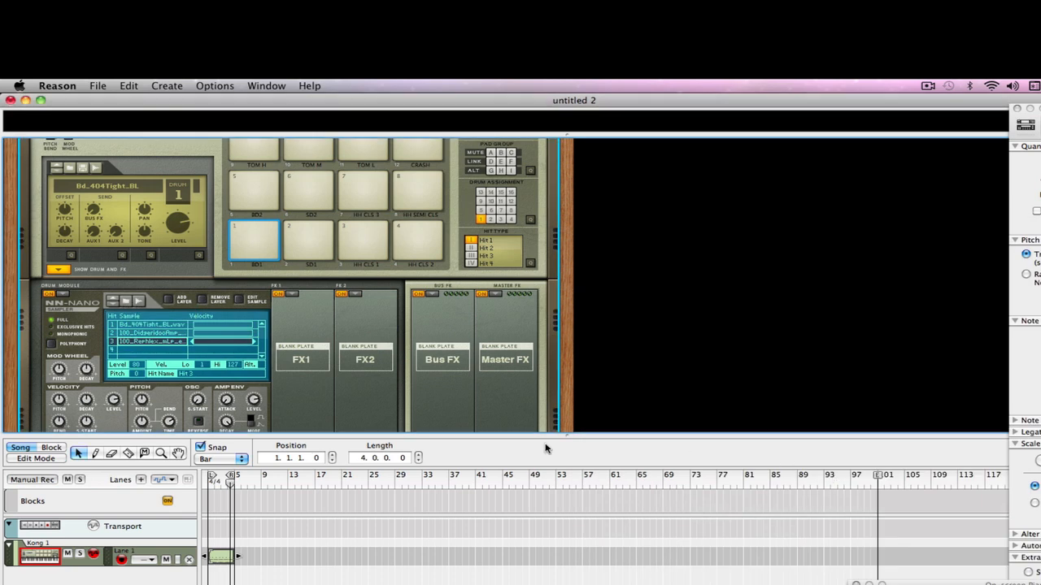
- Load the sample 090_LoccoGtr_mLp_eLAB.aif into hit 4 of the NN-Nano sampler
{"action": "left_click", "coordinate": [127, 352]}
{"action": "left_click", "coordinate": [126, 302]}
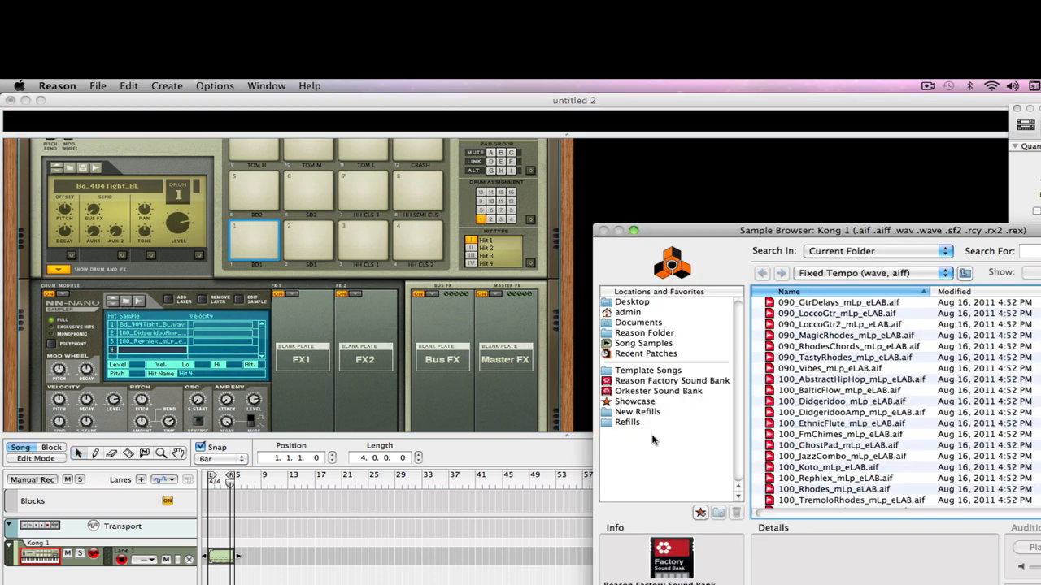
{"action": "double_click", "coordinate": [855, 323]}
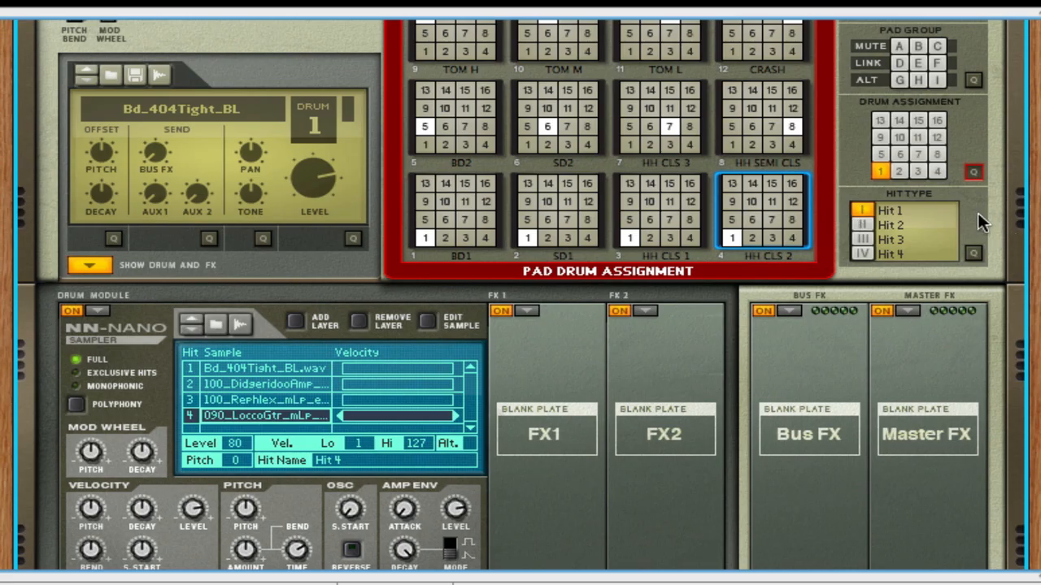
- Leave drum assignment quick edit mode and use hit type quick edit to assign hit 2 to SD1, hit 3 to HH CLS 1 and hit 4 to HH CLS 2
{"action": "left_click", "coordinate": [972, 174]}
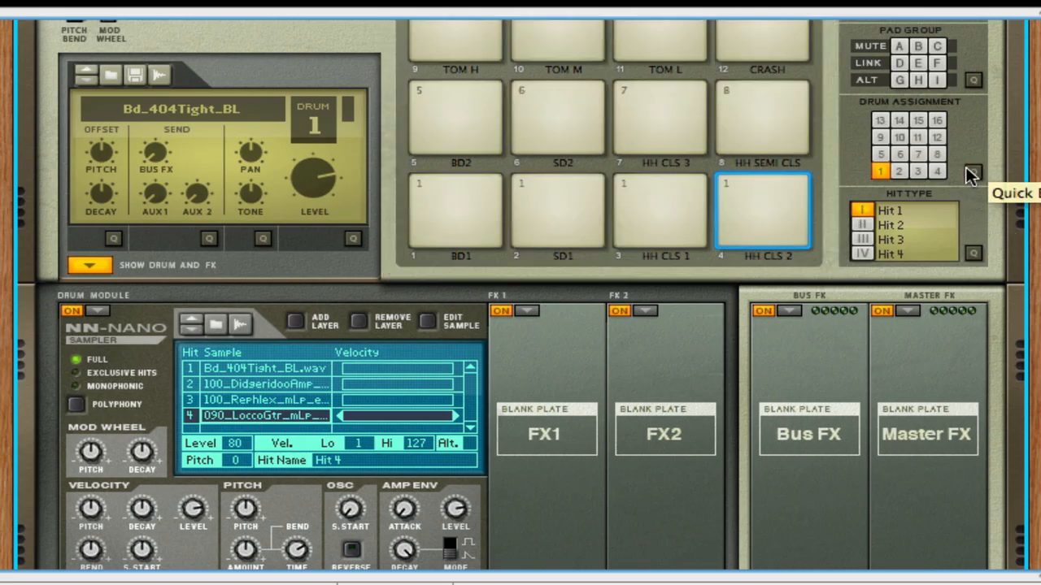
{"action": "left_click", "coordinate": [973, 254]}
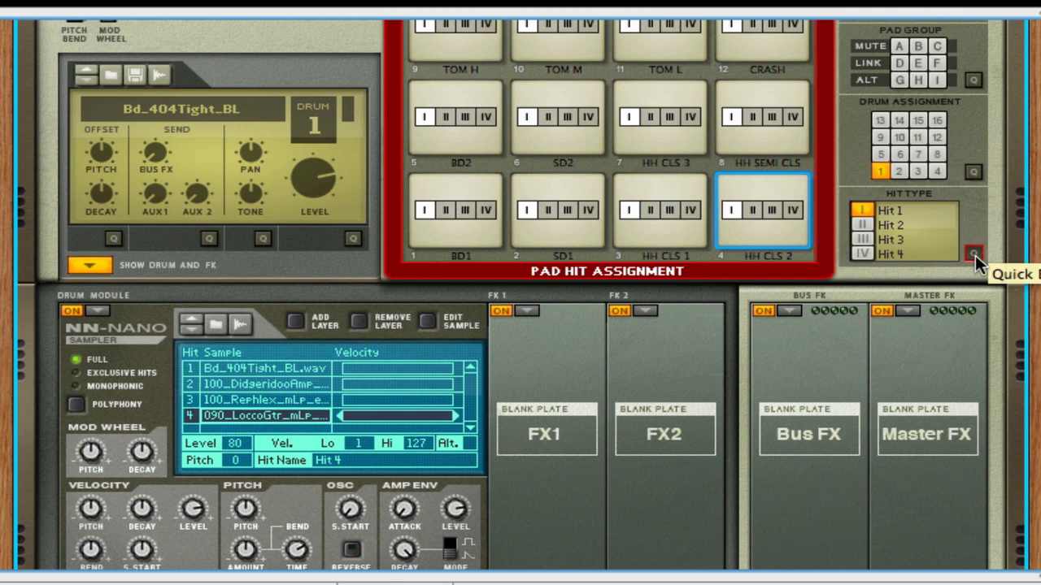
{"action": "left_click", "coordinate": [548, 210]}
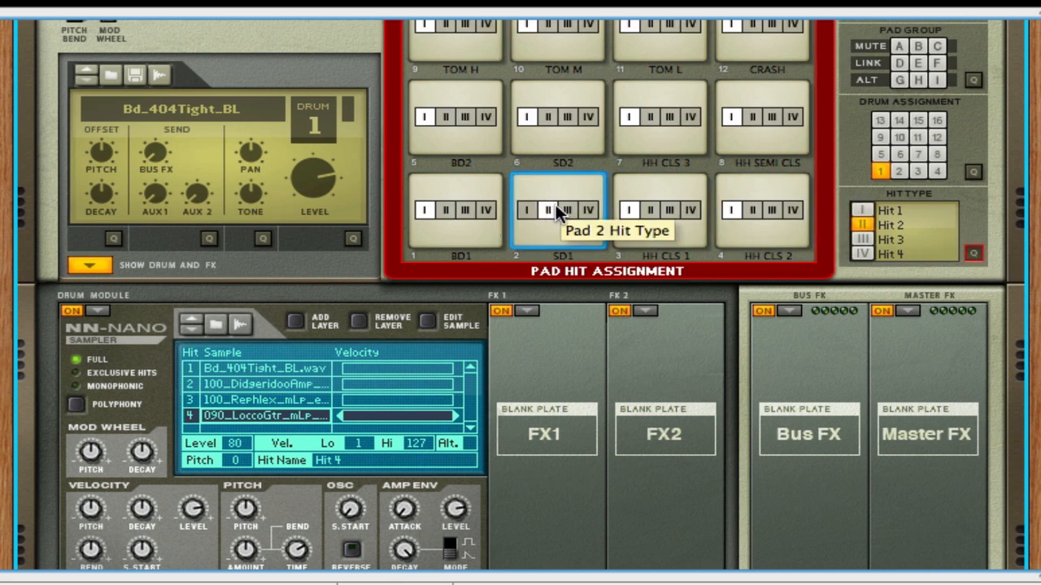
{"action": "left_click", "coordinate": [671, 211]}
{"action": "left_click", "coordinate": [792, 210]}
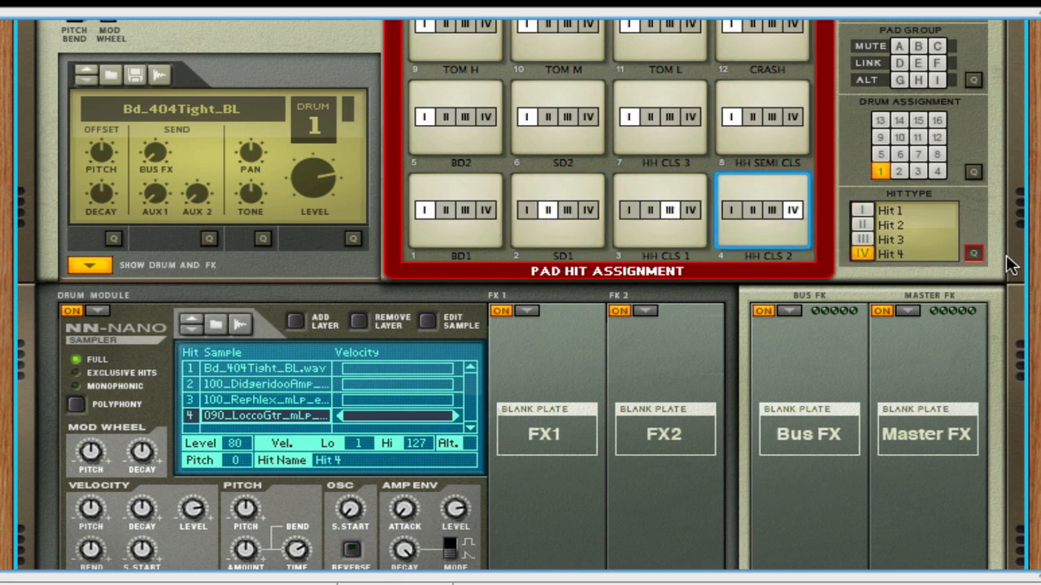
{"action": "left_click", "coordinate": [975, 254]}
- Play the BD1, SD1, HH CLS 1 and HH CLS 2 pads to hear drum 1's four hits
{"action": "left_click", "coordinate": [449, 225]}
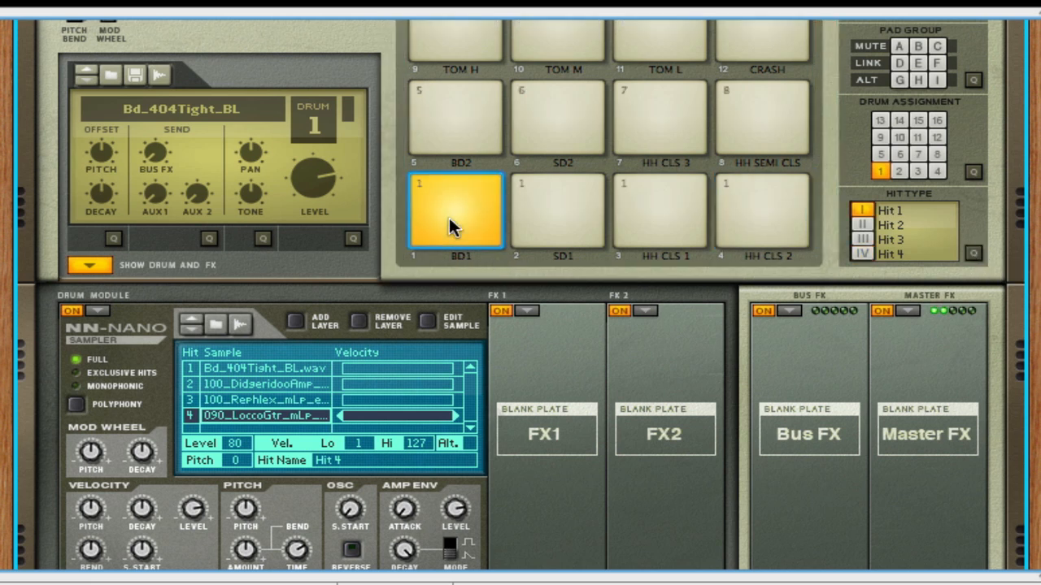
{"action": "left_click", "coordinate": [556, 219]}
{"action": "left_click", "coordinate": [662, 228]}
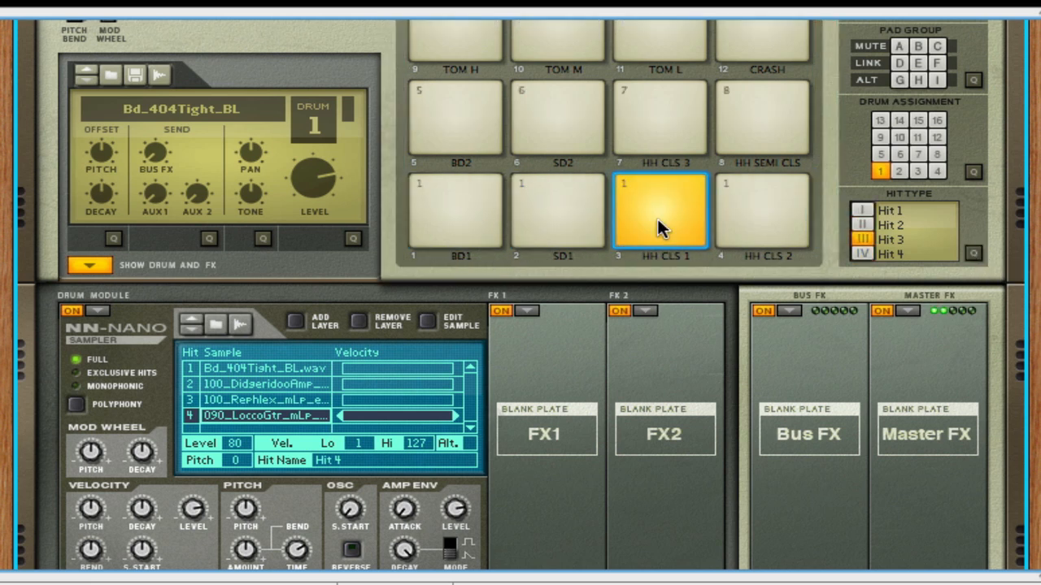
{"action": "left_click", "coordinate": [777, 226]}
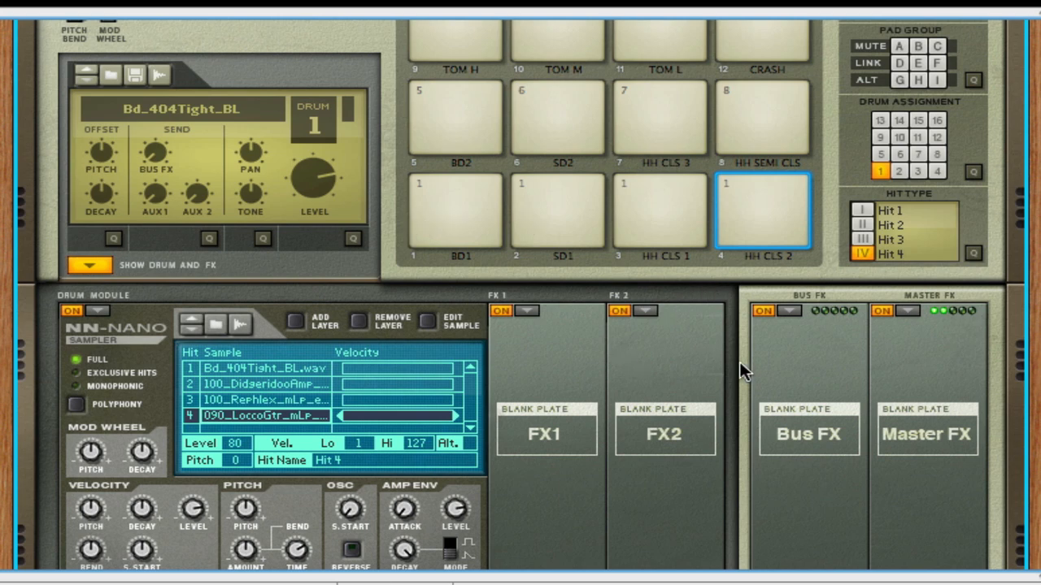
- Add a second sample layer to hit 1, load Bd_Abyss_BL.wav from the Bass Drums folder into it and play the BD1 pad
{"action": "left_click_drag", "start_coordinate": [1033, 373], "coordinate": [1033, 276]}
{"action": "left_click", "coordinate": [383, 269]}
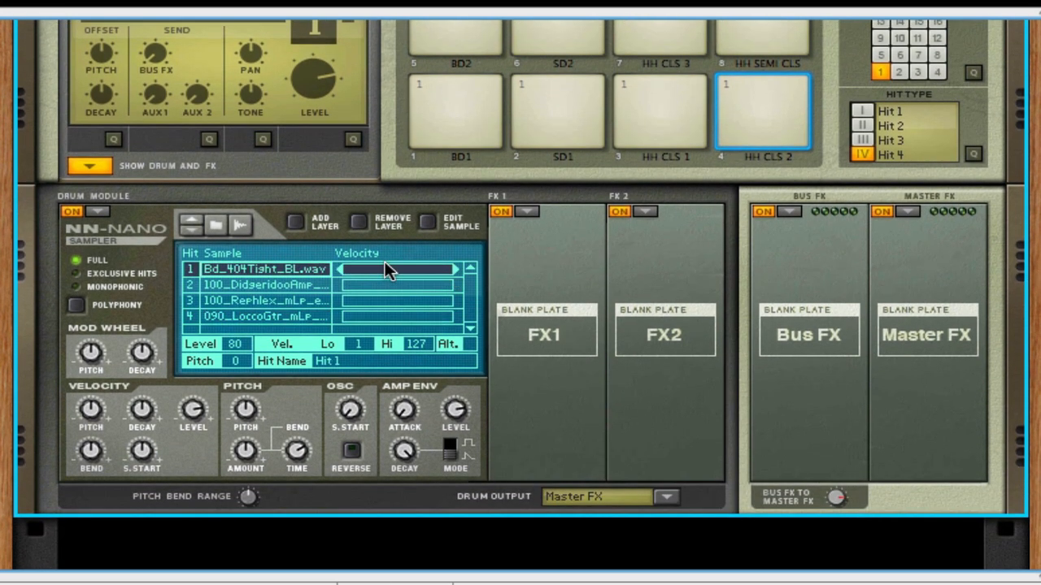
{"action": "left_click", "coordinate": [297, 223]}
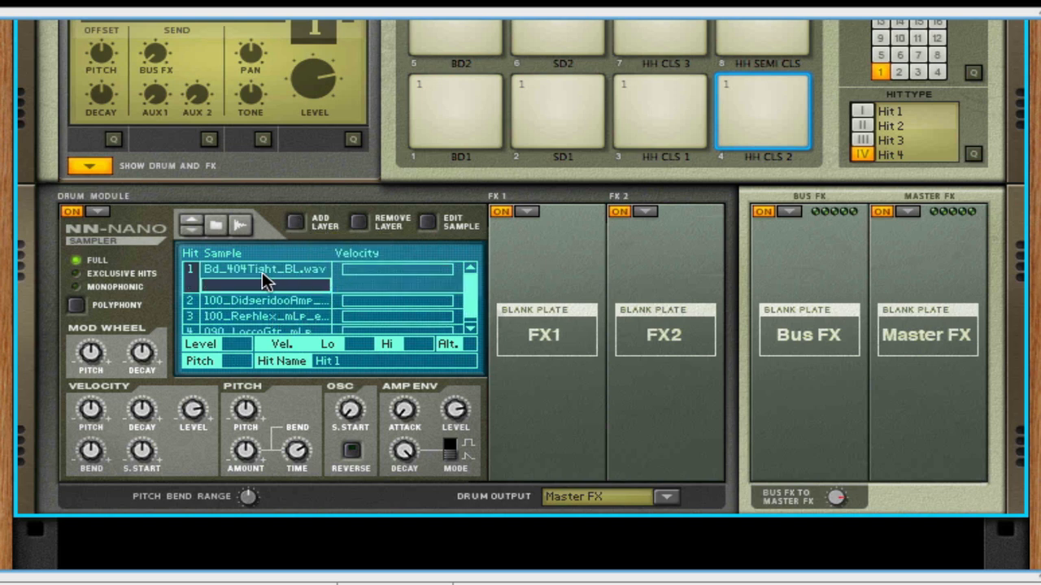
{"action": "left_click", "coordinate": [216, 227]}
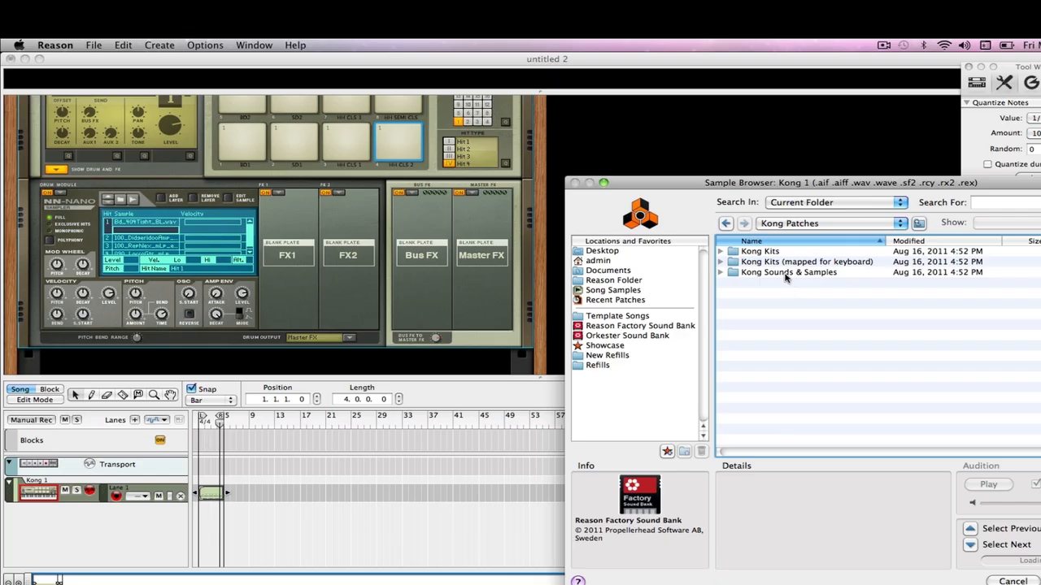
{"action": "double_click", "coordinate": [786, 274]}
{"action": "double_click", "coordinate": [786, 251]}
{"action": "left_click", "coordinate": [787, 273]}
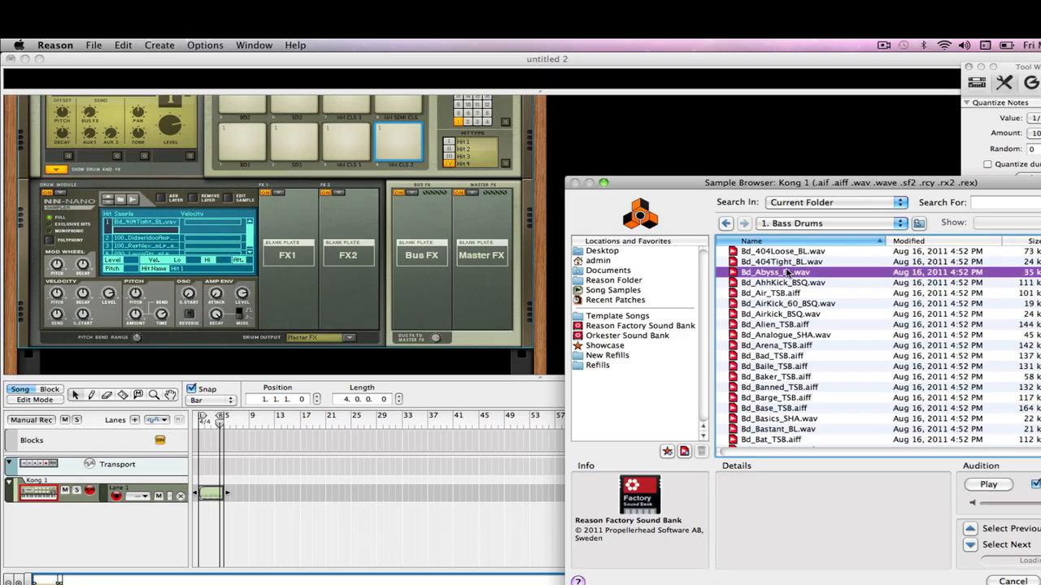
{"action": "double_click", "coordinate": [787, 273]}
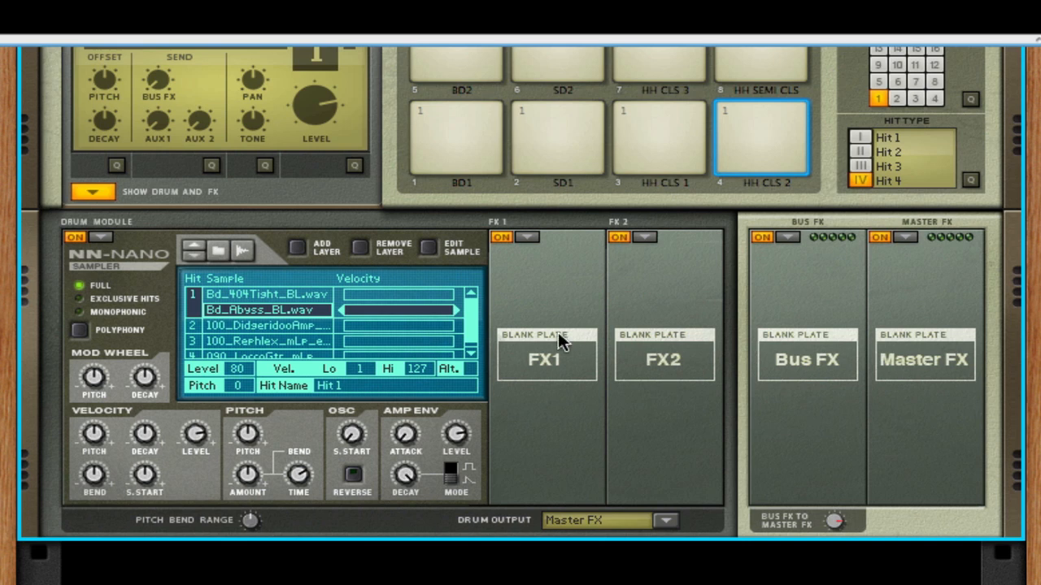
{"action": "left_click", "coordinate": [464, 138]}
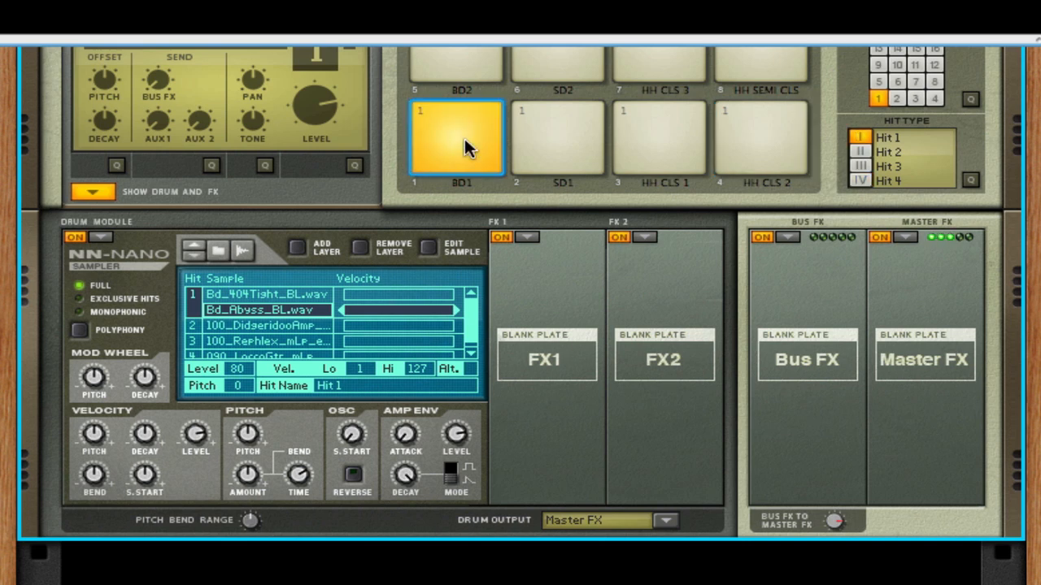
- Narrow the velocity range of hit 1's Bd_Abyss_BL.wav layer by reducing its upper limit, and select the Bd_404Tight_BL.wav layer
{"action": "left_click", "coordinate": [411, 295]}
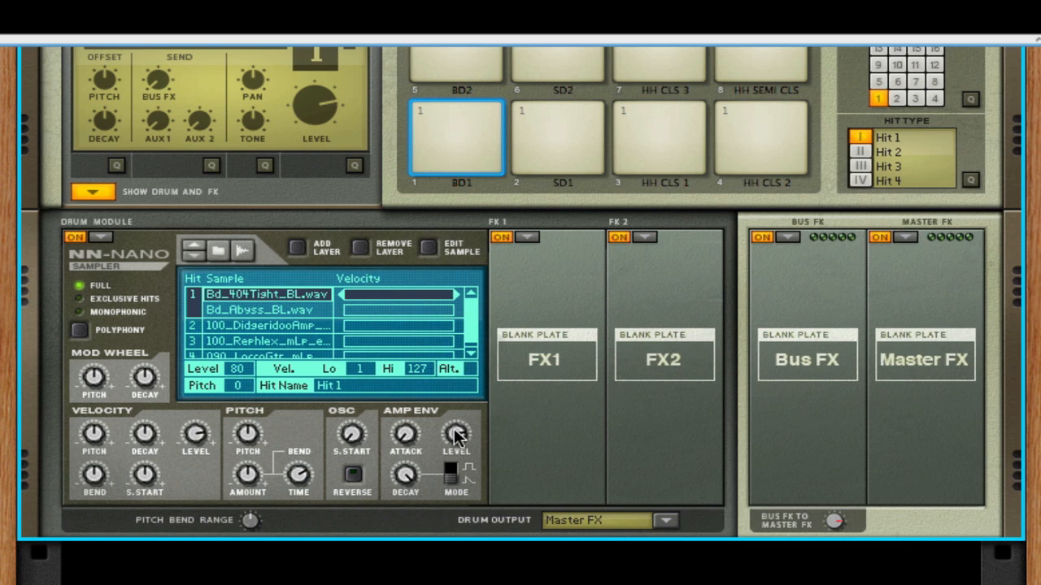
{"action": "left_click_drag", "start_coordinate": [456, 434], "coordinate": [455, 452]}
{"action": "left_click", "coordinate": [261, 305]}
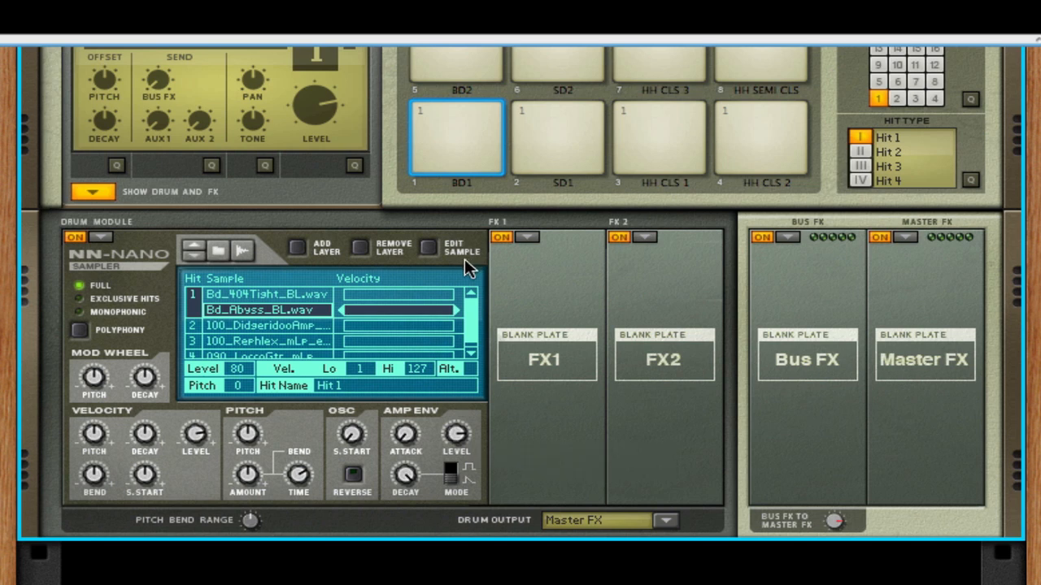
{"action": "left_click", "coordinate": [434, 296]}
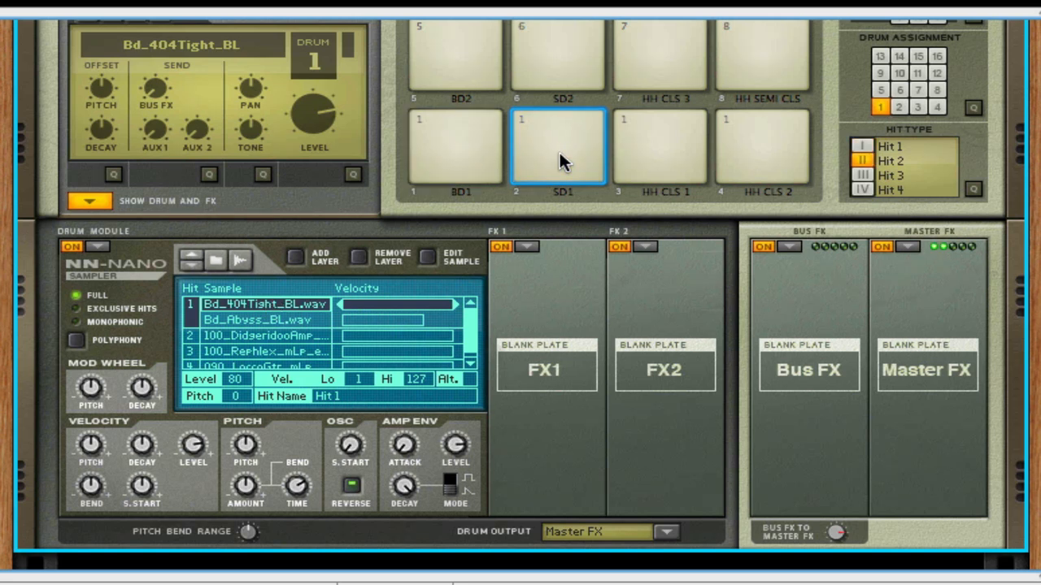
- Play the HH CLS 1, HH CLS 2 and SD1 pads to hear the NN-Nano hits reversed
{"action": "left_click", "coordinate": [644, 156]}
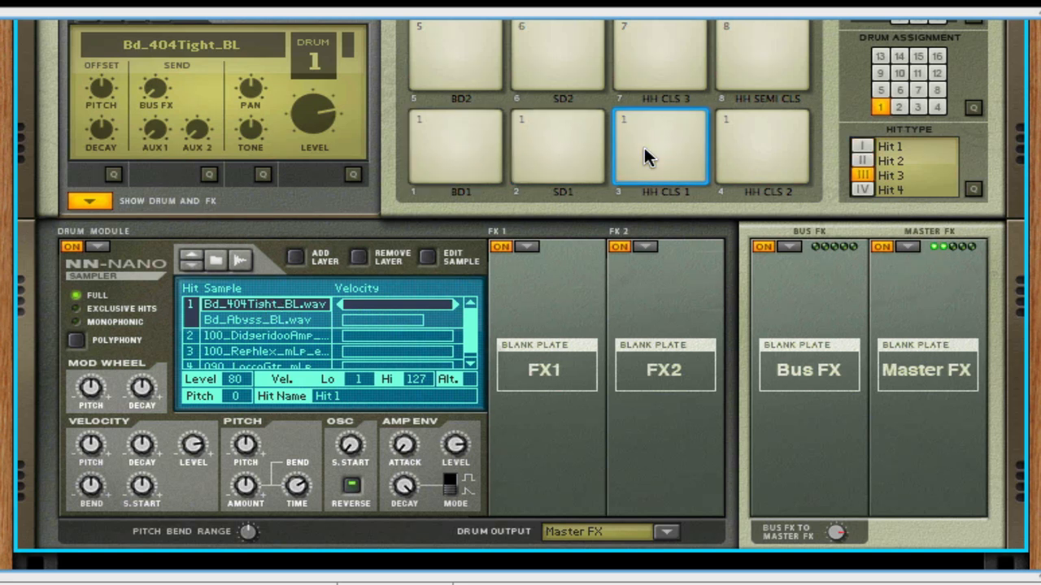
{"action": "left_click", "coordinate": [765, 155]}
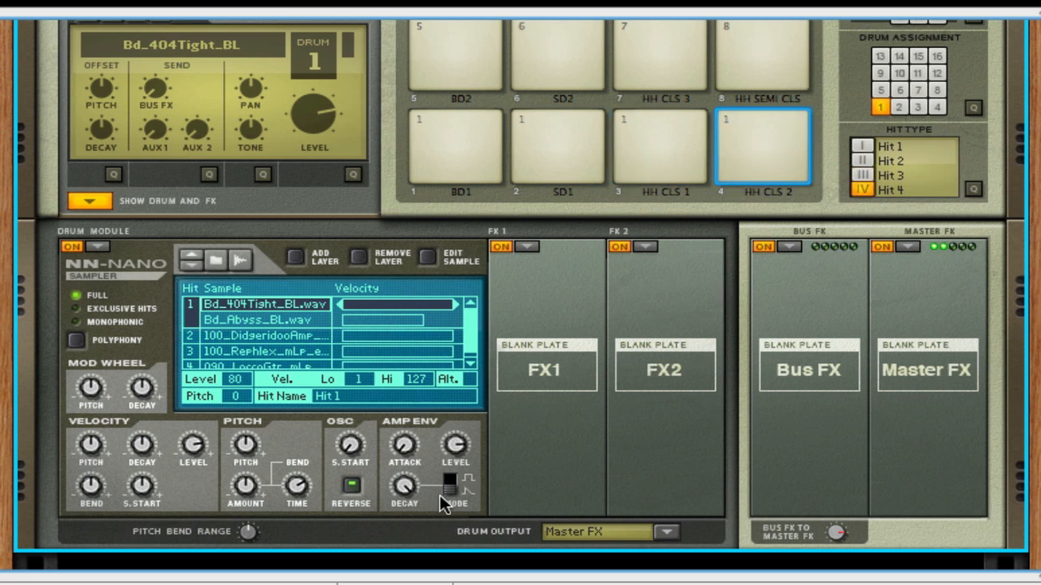
{"action": "left_click", "coordinate": [538, 161]}
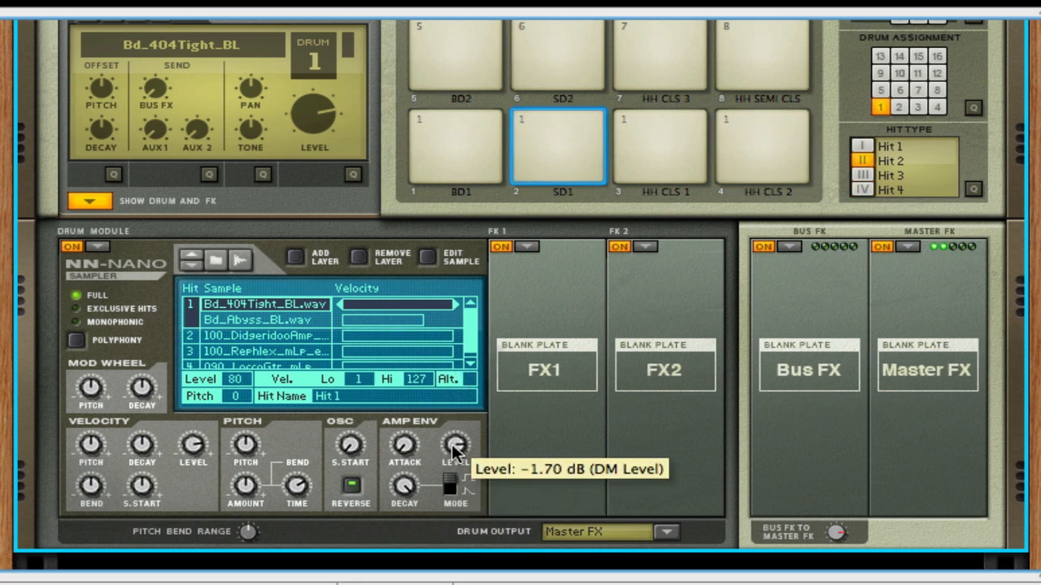
- Lower the level and decay of the NN-Nano amp envelope and play the SD1 pad repeatedly to hear the effect
{"action": "left_click_drag", "start_coordinate": [453, 449], "coordinate": [453, 459]}
{"action": "left_click_drag", "start_coordinate": [404, 486], "coordinate": [405, 526]}
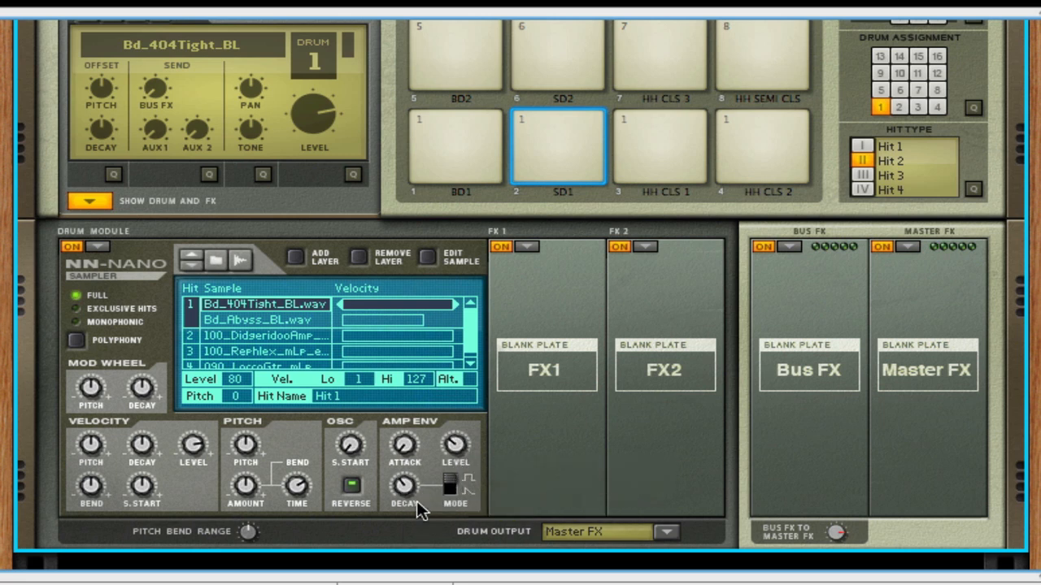
{"action": "left_click", "coordinate": [516, 174]}
{"action": "left_click", "coordinate": [515, 173]}
{"action": "left_click", "coordinate": [515, 180]}
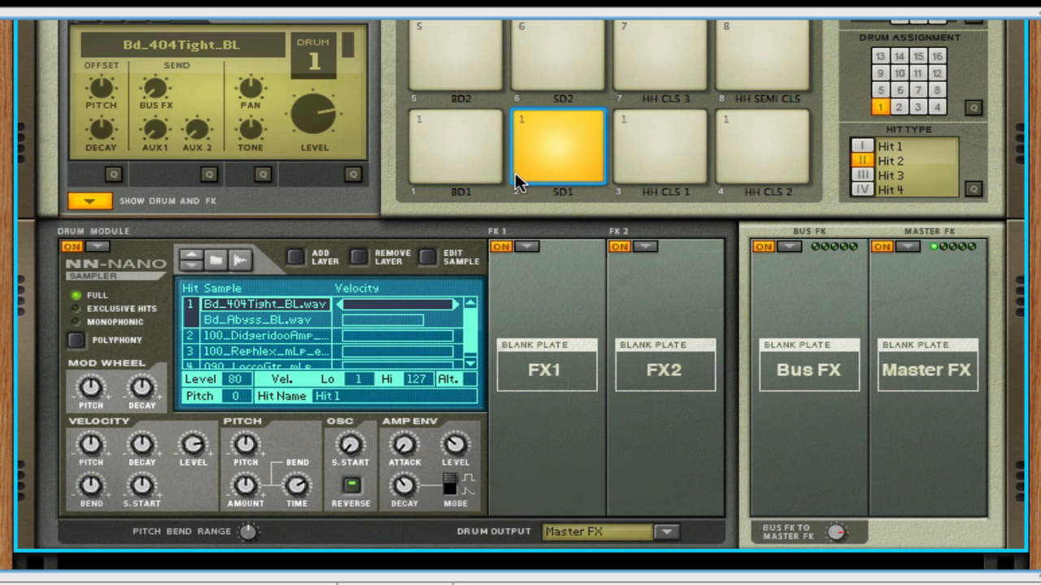
{"action": "left_click", "coordinate": [516, 182]}
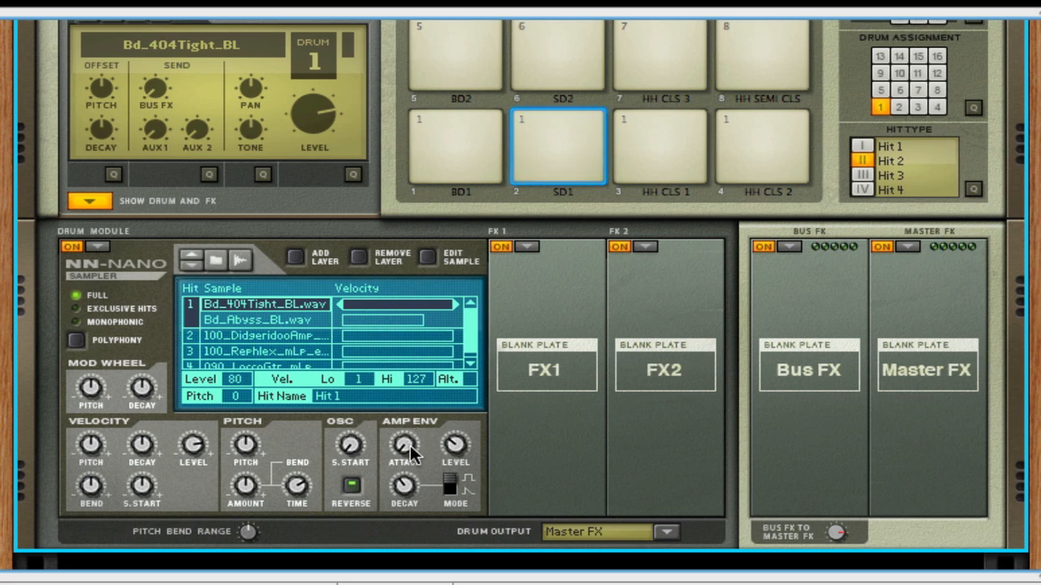
{"action": "left_click", "coordinate": [549, 182]}
- Switch drum 1's module to the NurseRex loop player and load Hhp_Floot_092_Chronic.rx2 into it
{"action": "left_click_drag", "start_coordinate": [1028, 189], "coordinate": [1023, 351]}
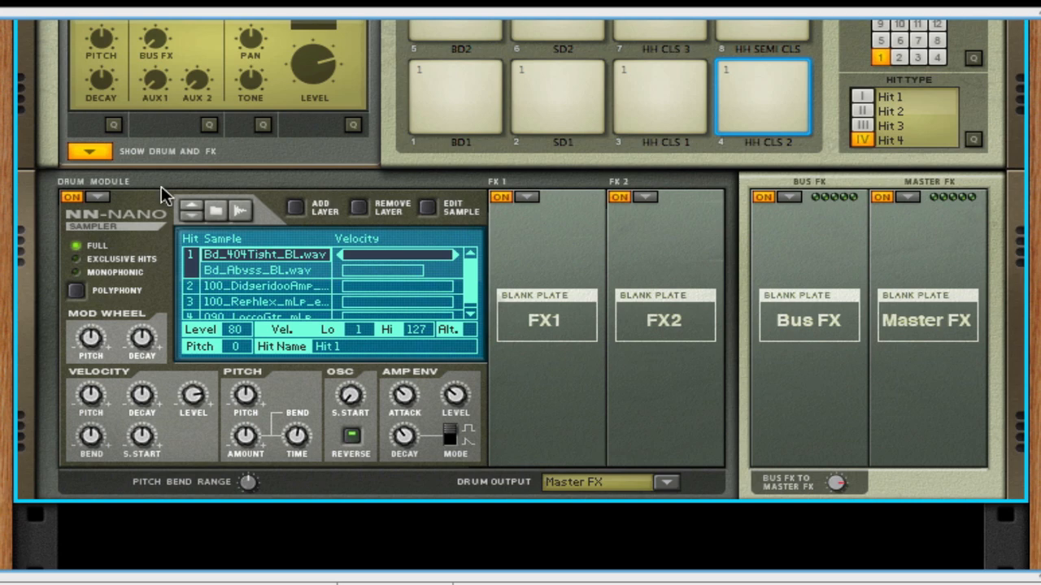
{"action": "left_click", "coordinate": [99, 194]}
{"action": "left_click", "coordinate": [102, 217]}
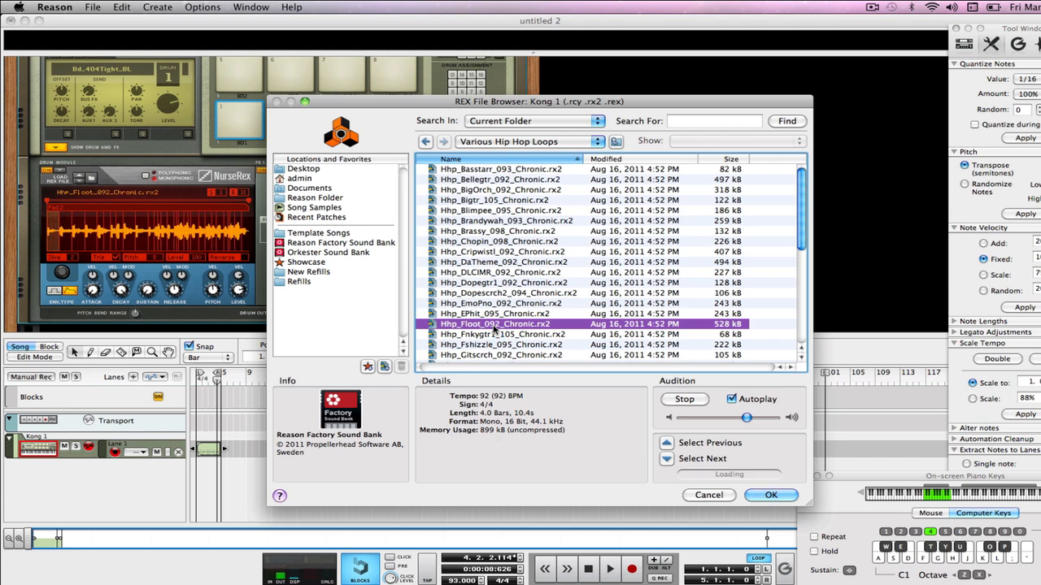
{"action": "double_click", "coordinate": [495, 324]}
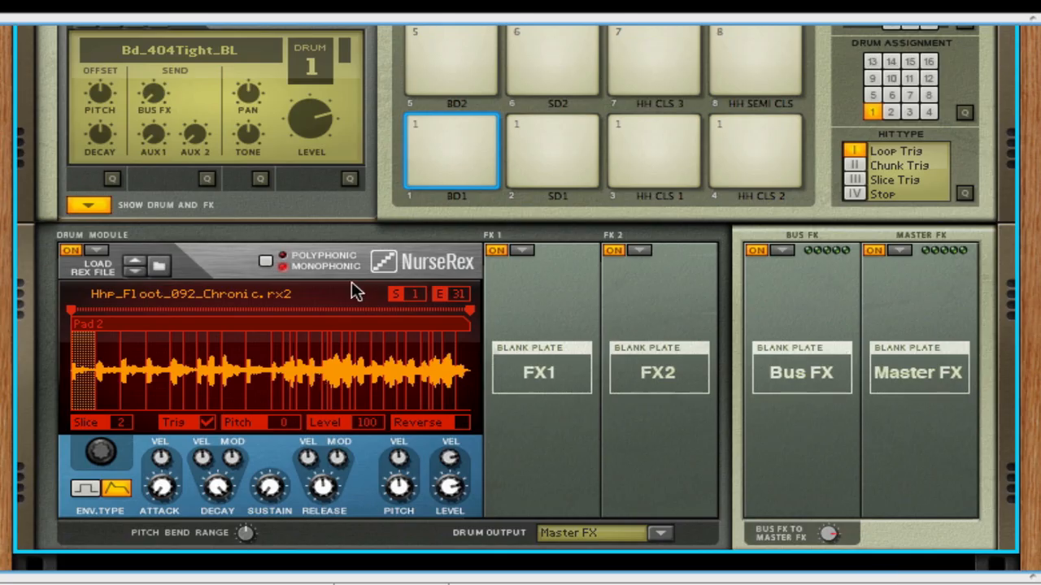
- Play BD1 to trigger the loop, HH CLS 2 to stop it and HH CLS 1 to trigger a slice
{"action": "left_click", "coordinate": [237, 119]}
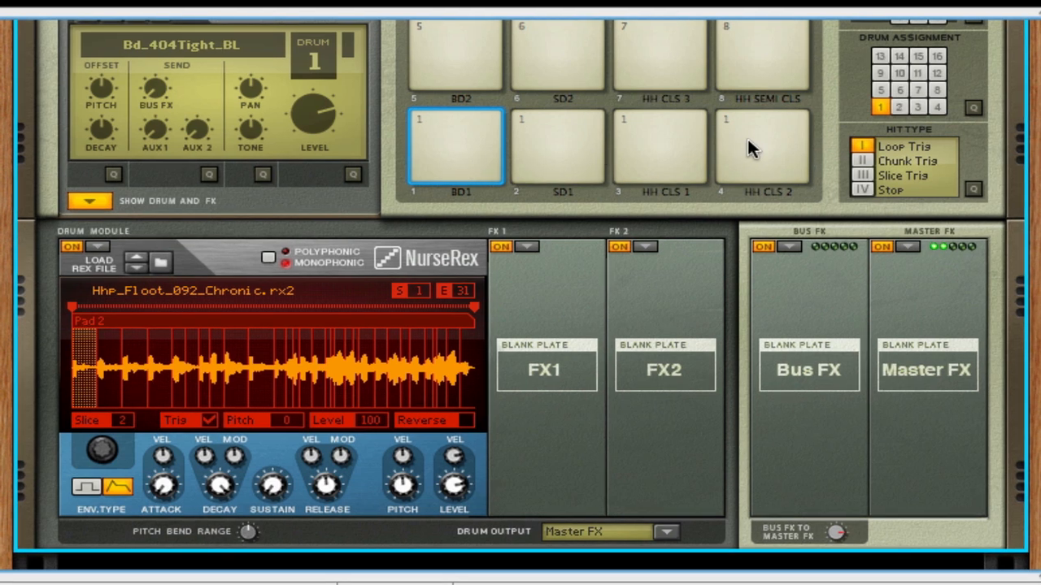
{"action": "left_click", "coordinate": [741, 143]}
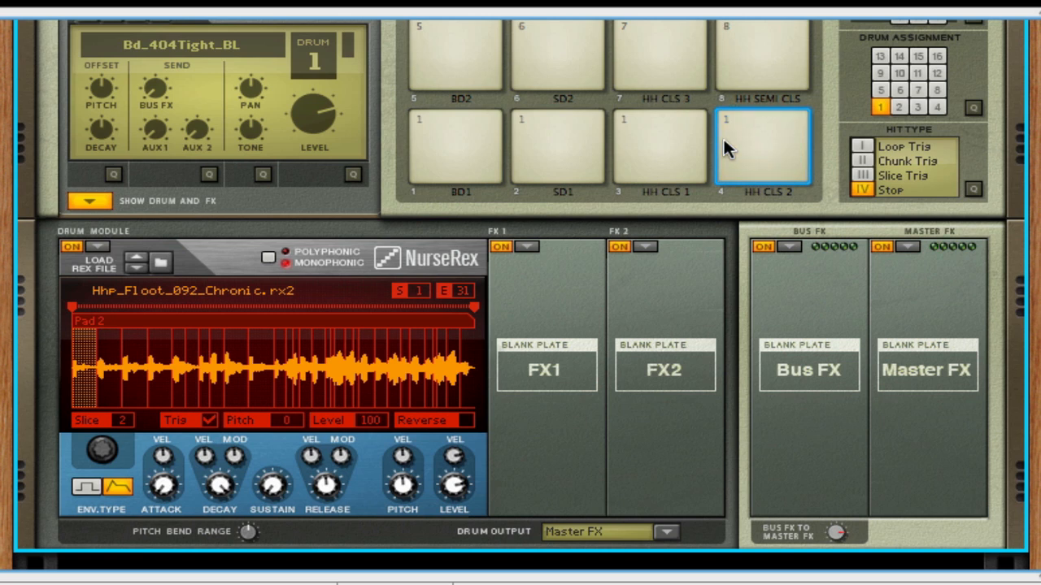
{"action": "left_click", "coordinate": [457, 151]}
{"action": "left_click", "coordinate": [741, 152]}
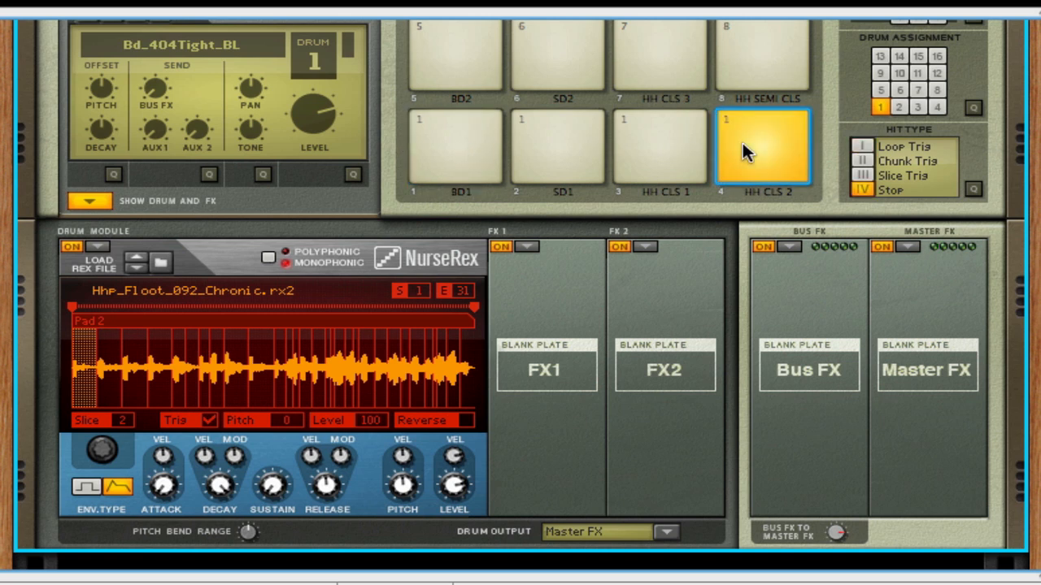
{"action": "left_click", "coordinate": [683, 158]}
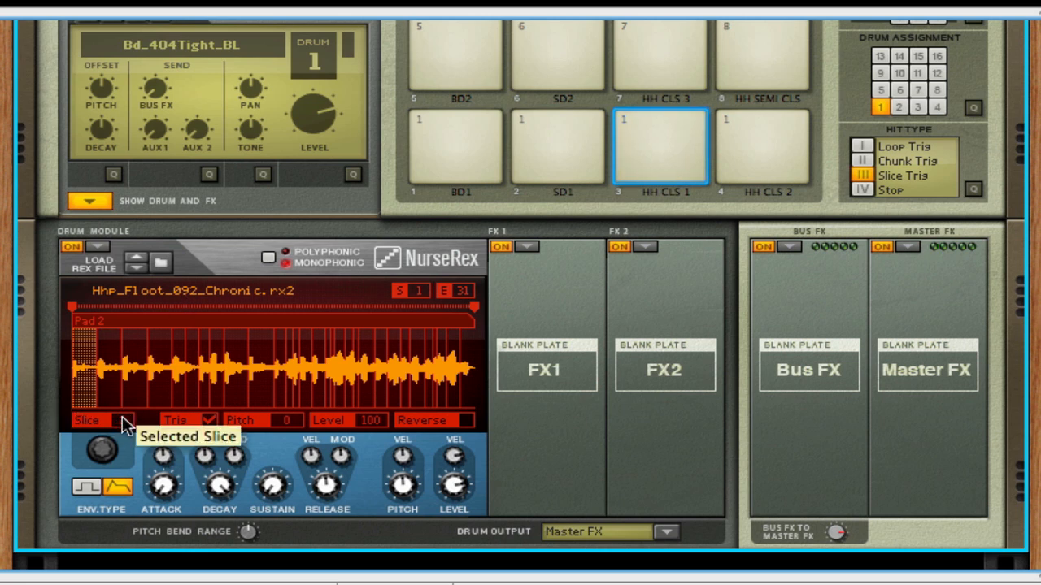
- Select slice 4 of the loop for slice triggering and play the HH CLS 1 pad repeatedly
{"action": "left_click_drag", "start_coordinate": [122, 416], "coordinate": [122, 440]}
{"action": "left_click", "coordinate": [616, 153]}
{"action": "left_click", "coordinate": [655, 137]}
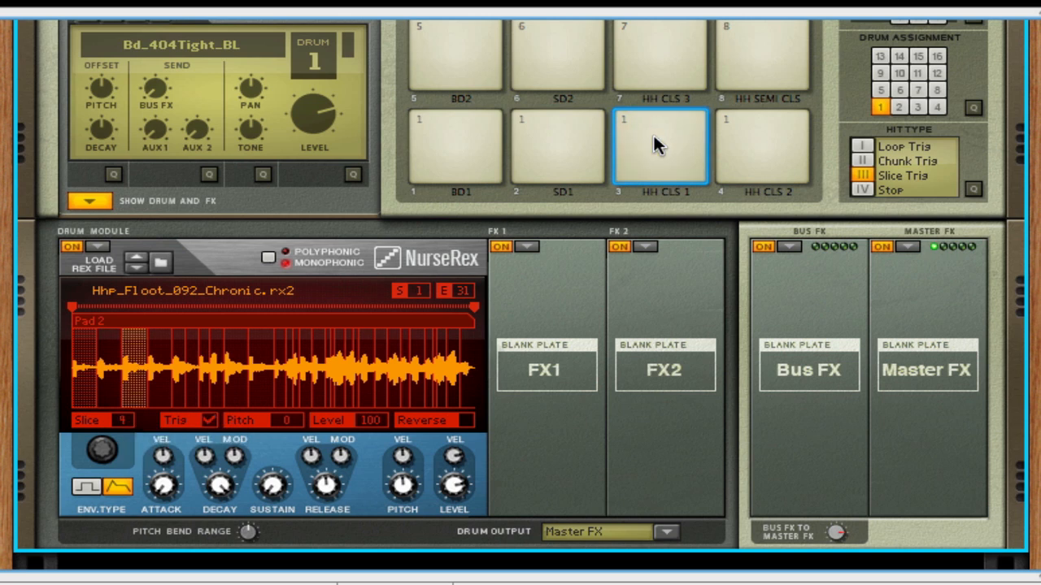
{"action": "left_click", "coordinate": [654, 137]}
{"action": "left_click", "coordinate": [654, 136]}
{"action": "left_click", "coordinate": [657, 145]}
{"action": "left_click", "coordinate": [657, 145]}
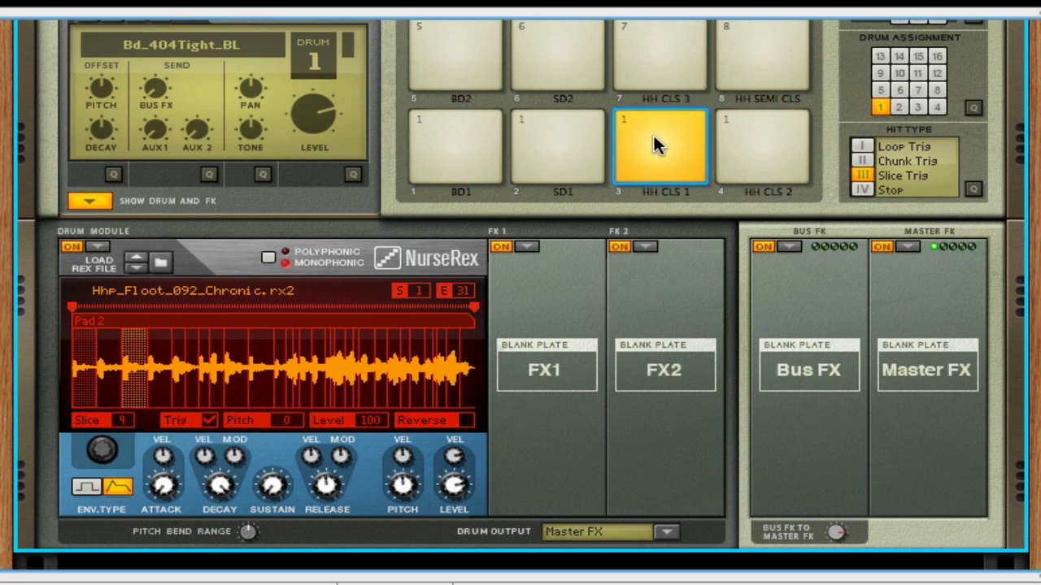
- Select slice 6 of the loop, toggle its Trig option and play the HH CLS 1 pad repeatedly
{"action": "left_click", "coordinate": [179, 387]}
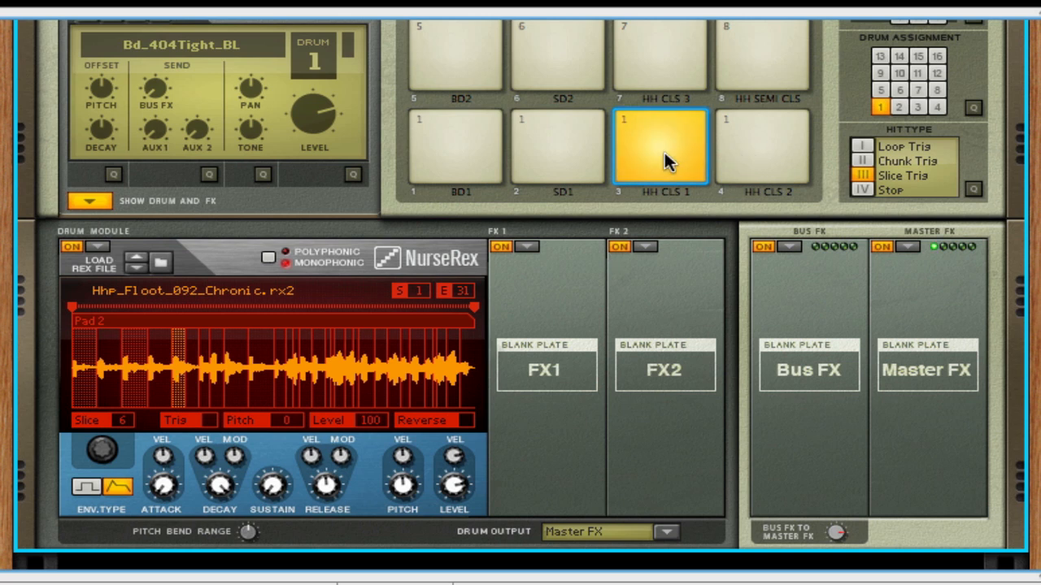
{"action": "left_click", "coordinate": [209, 420]}
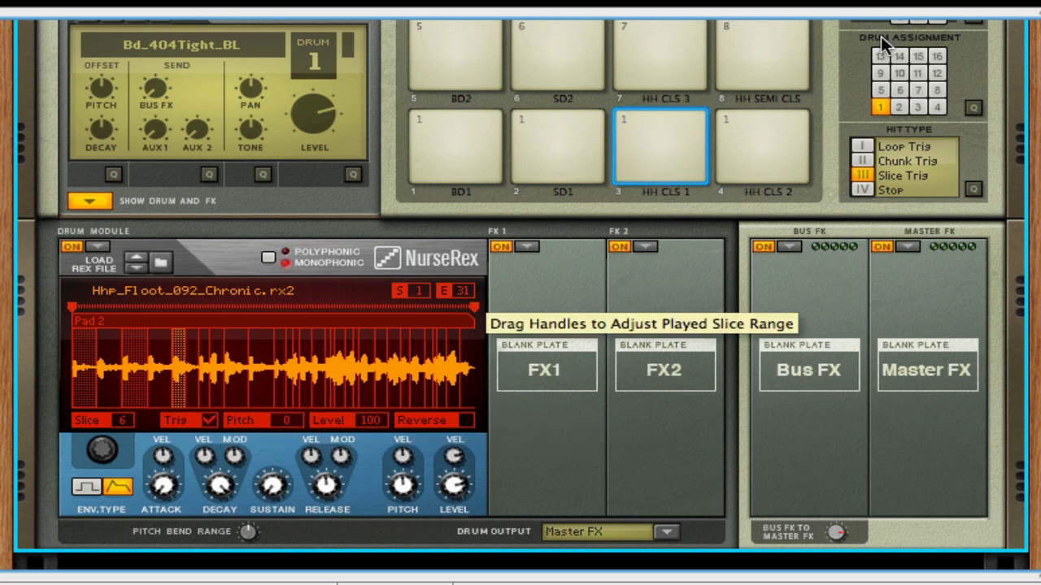
{"action": "left_click", "coordinate": [679, 146]}
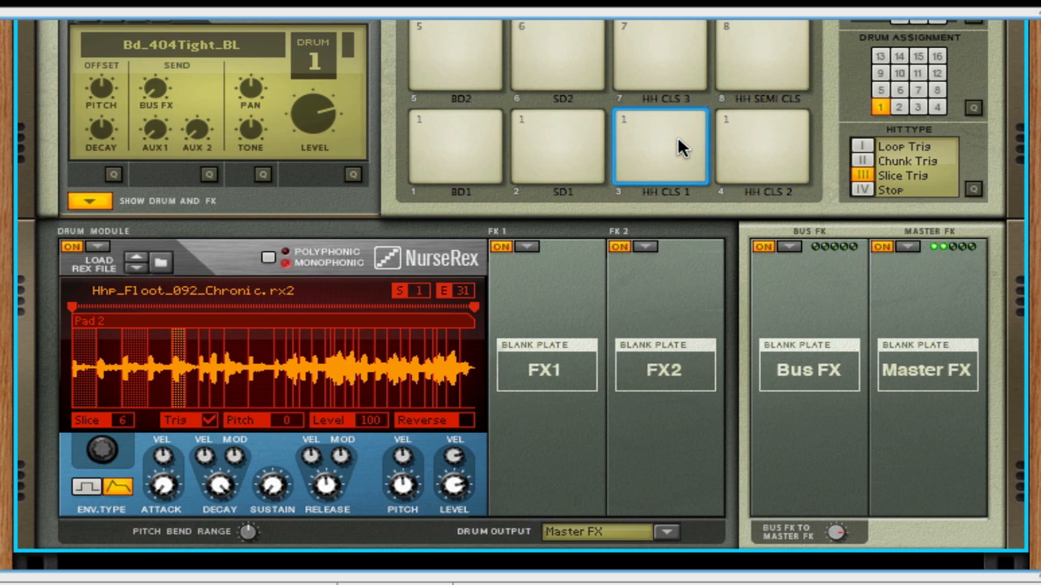
{"action": "left_click", "coordinate": [677, 140]}
{"action": "left_click", "coordinate": [678, 140]}
{"action": "left_click", "coordinate": [677, 137]}
- Play the SD1 chunk, and set the hit type of the BD1, HH CLS 1 and HH CLS 2 pads to Chunk Trig
{"action": "left_click", "coordinate": [595, 138]}
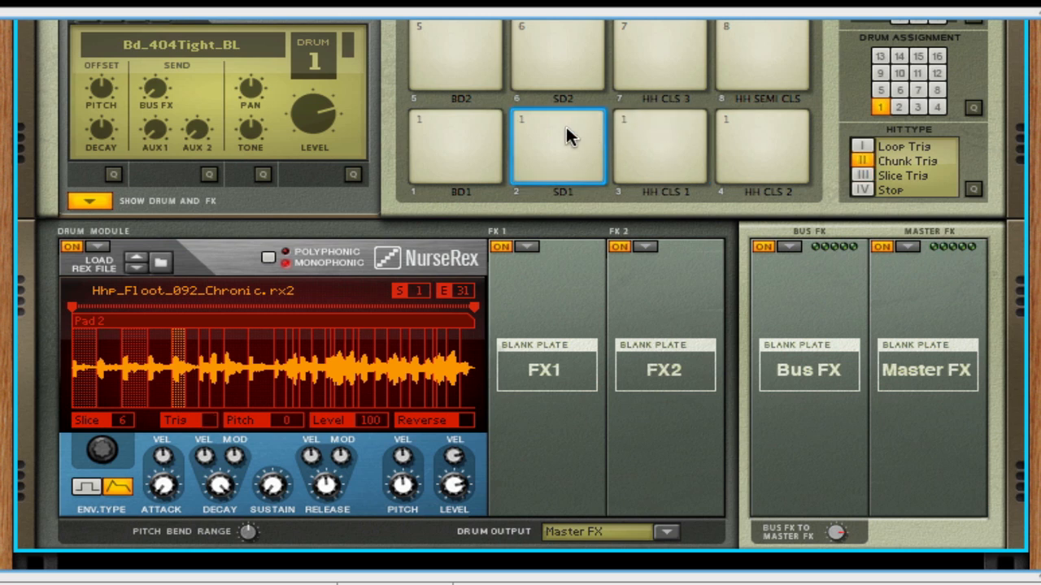
{"action": "left_click", "coordinate": [446, 148]}
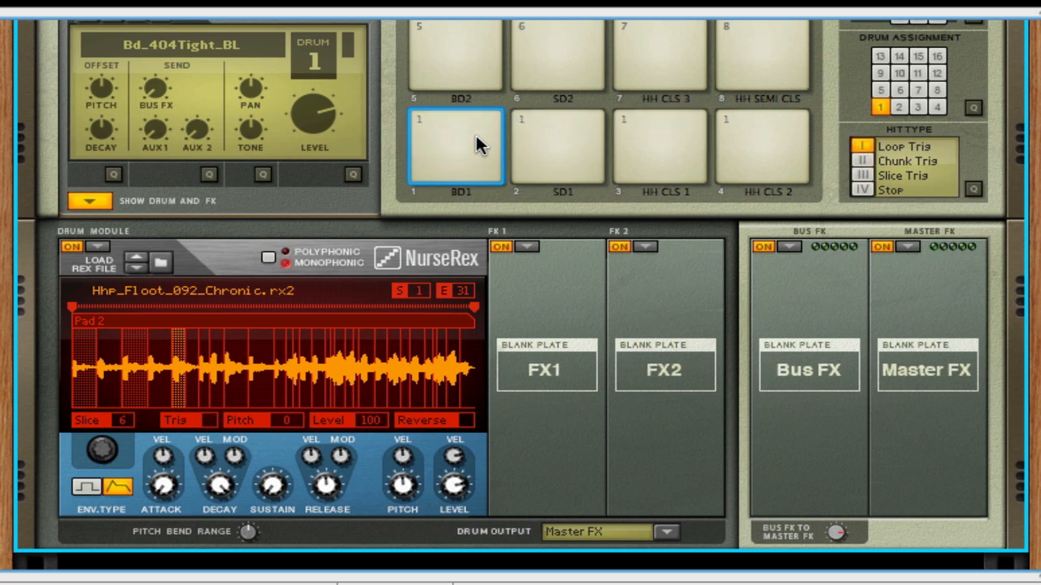
{"action": "left_click", "coordinate": [863, 161]}
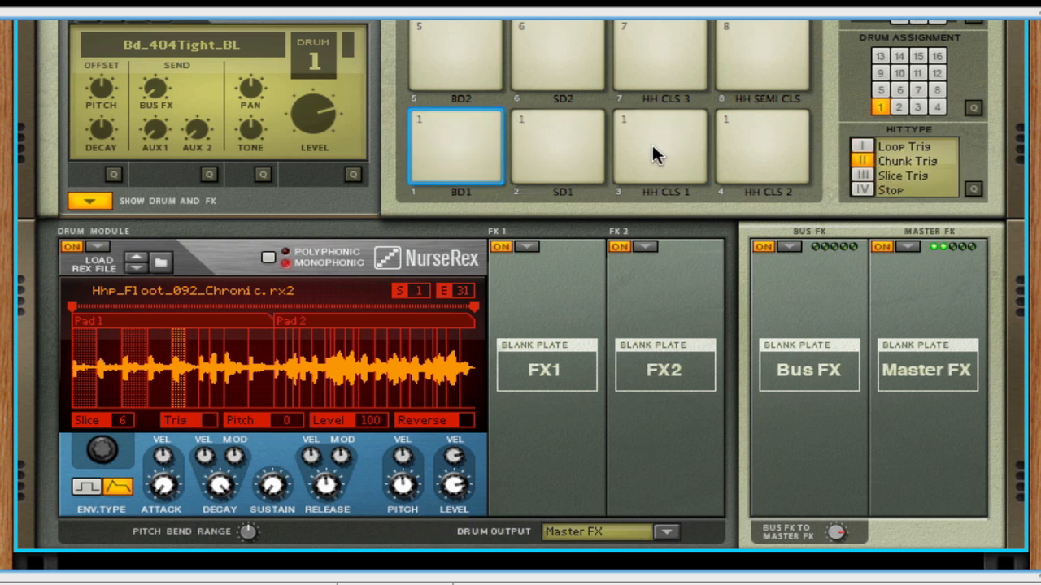
{"action": "left_click", "coordinate": [578, 150]}
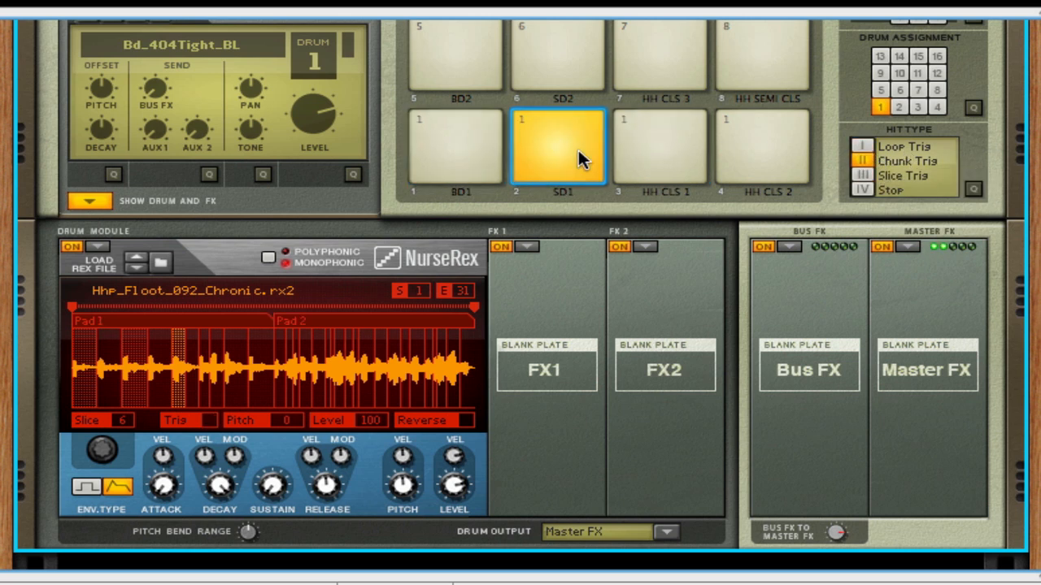
{"action": "left_click", "coordinate": [677, 130]}
{"action": "left_click", "coordinate": [863, 161]}
{"action": "left_click", "coordinate": [737, 157]}
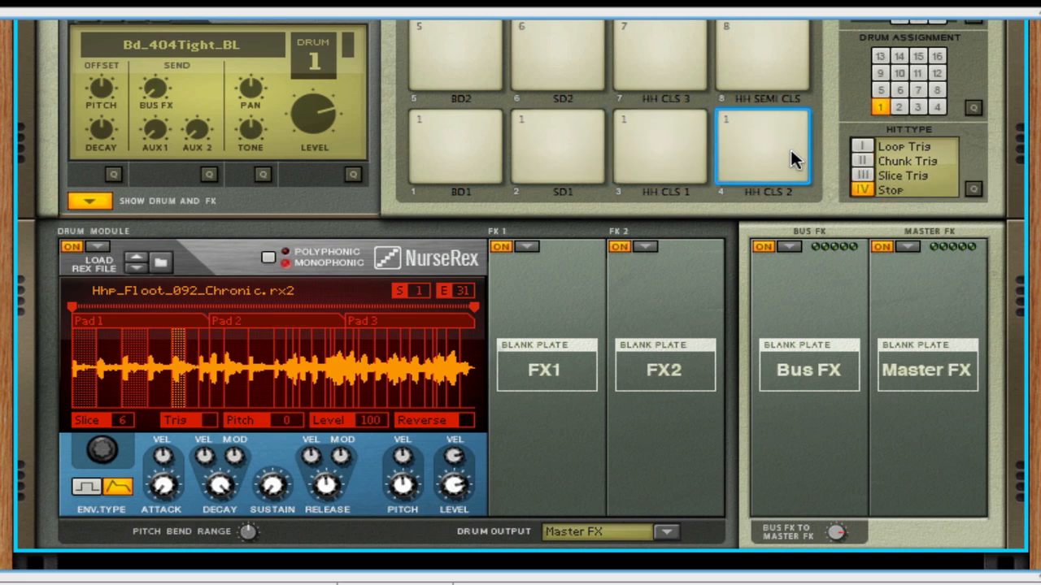
{"action": "left_click", "coordinate": [862, 161]}
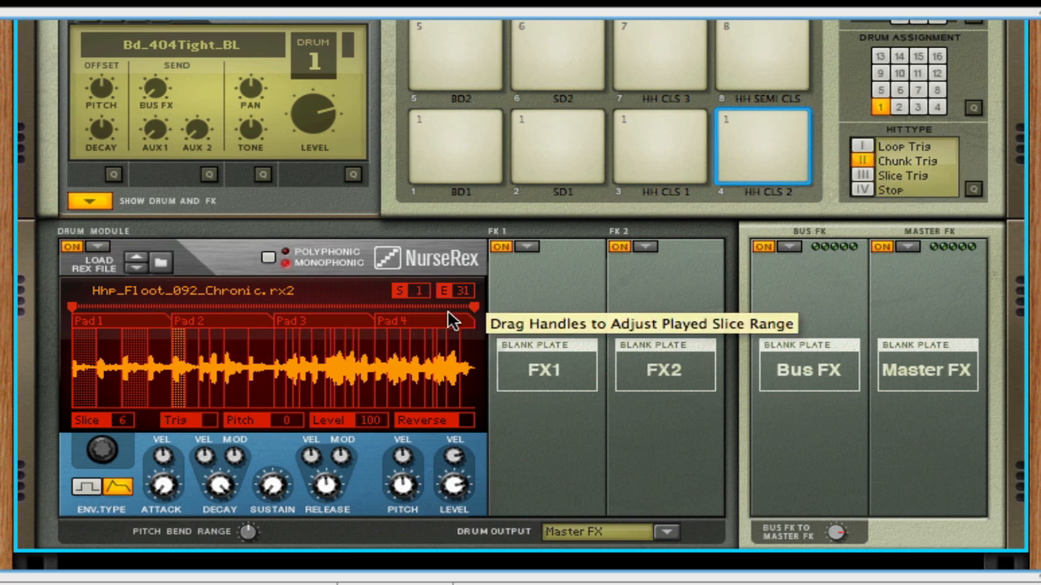
{"action": "left_click", "coordinate": [863, 172]}
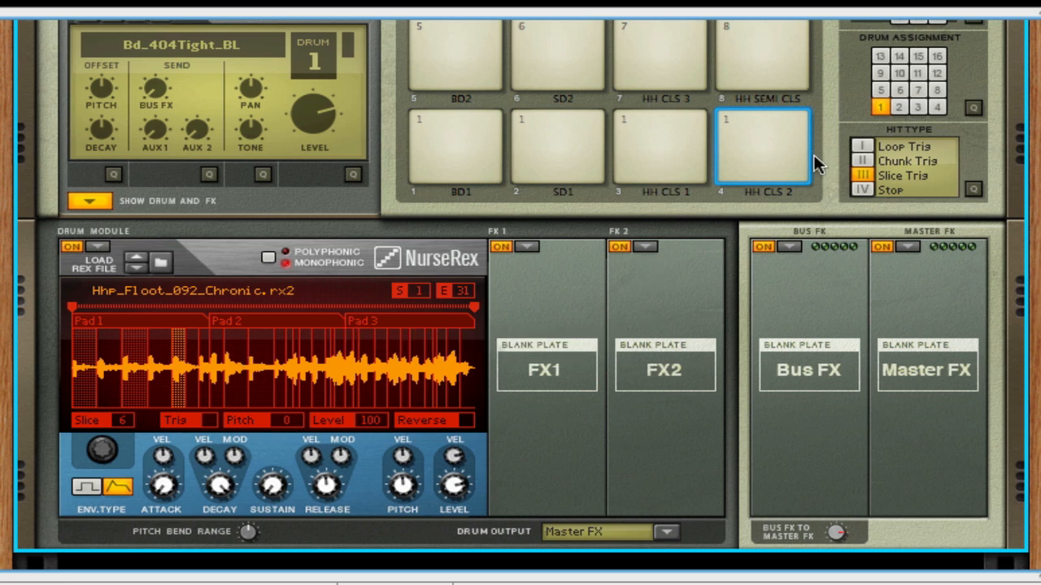
{"action": "left_click", "coordinate": [861, 160]}
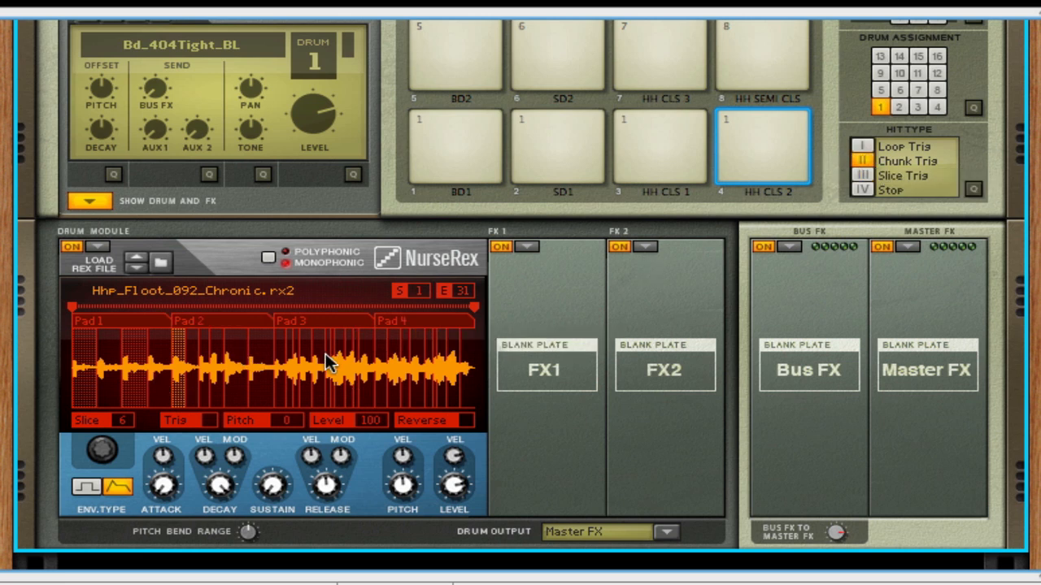
- Shorten the Pad 1 chunk by moving its boundary with Pad 2 earlier, and play BD1, SD1 and HH CLS 1 to hear their chunks
{"action": "left_click", "coordinate": [109, 313]}
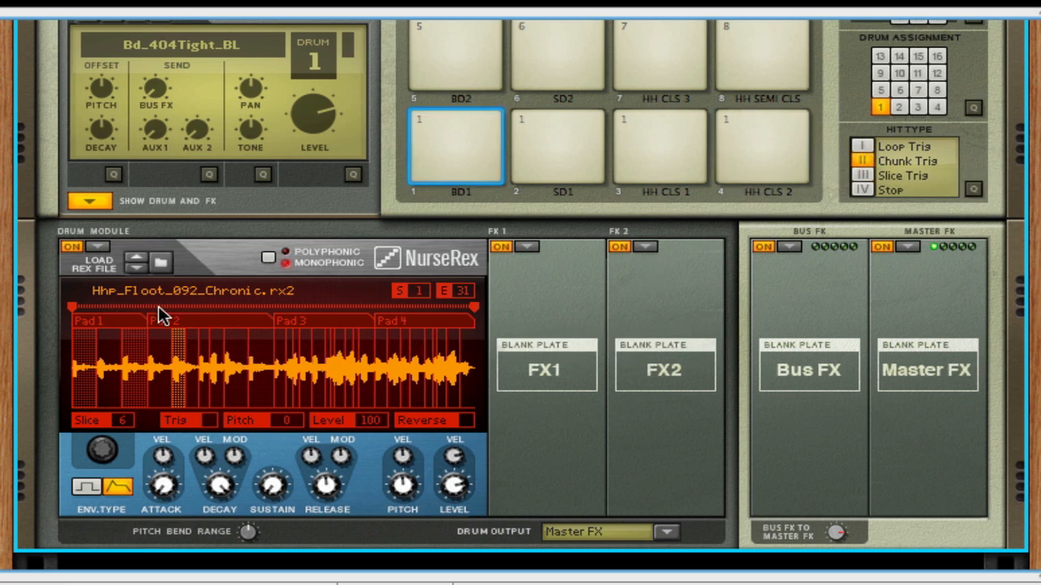
{"action": "left_click_drag", "start_coordinate": [145, 316], "coordinate": [114, 312]}
{"action": "left_click", "coordinate": [447, 163]}
{"action": "left_click", "coordinate": [447, 163]}
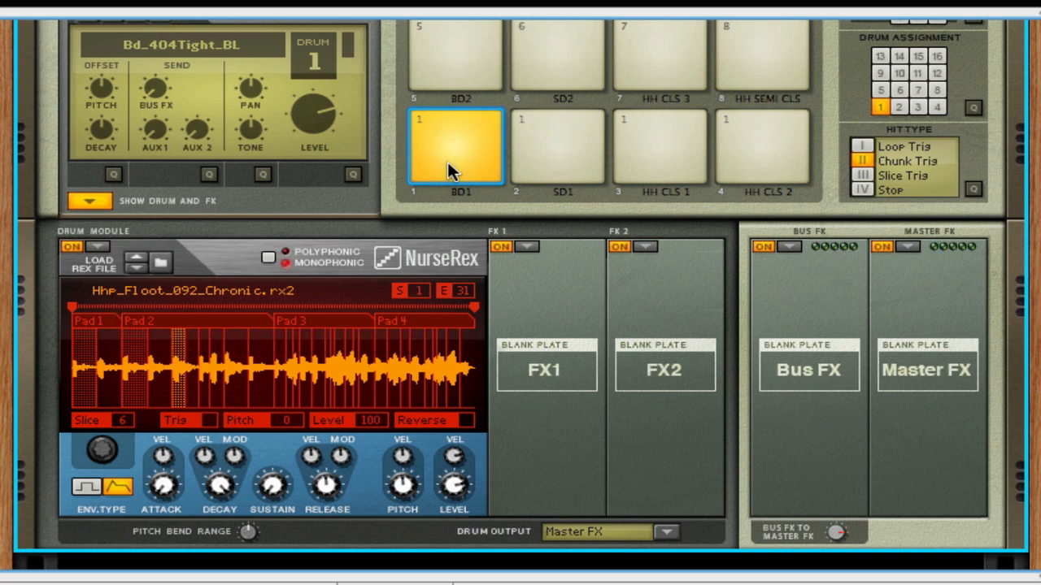
{"action": "left_click", "coordinate": [474, 169]}
{"action": "left_click", "coordinate": [578, 134]}
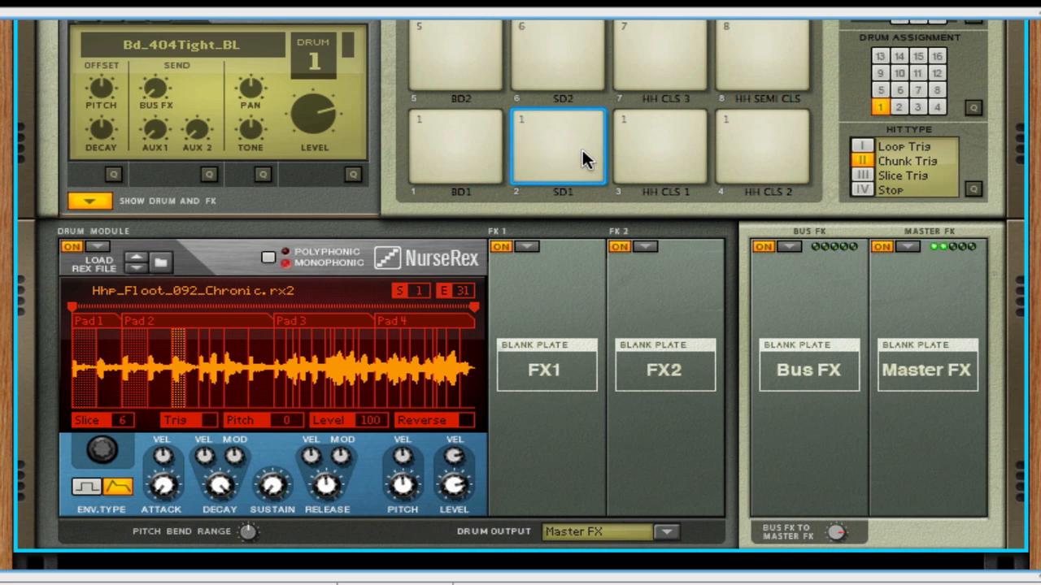
{"action": "left_click", "coordinate": [653, 140]}
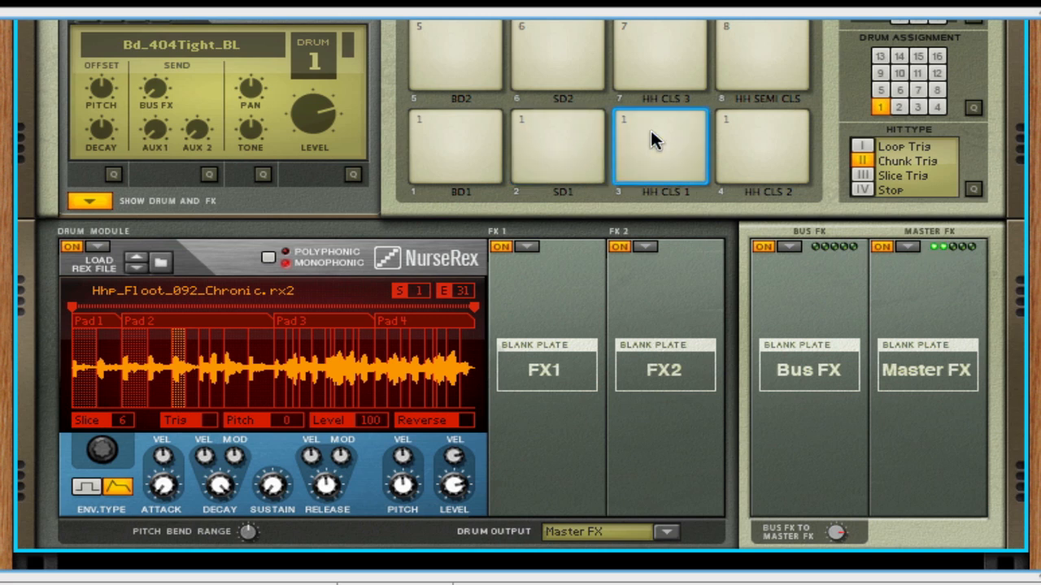
- Switch drum 1's module to the Physical Bass Drum, adjust its pitch and play the BD1 pad
{"action": "left_click", "coordinate": [659, 143]}
{"action": "left_click", "coordinate": [97, 246]}
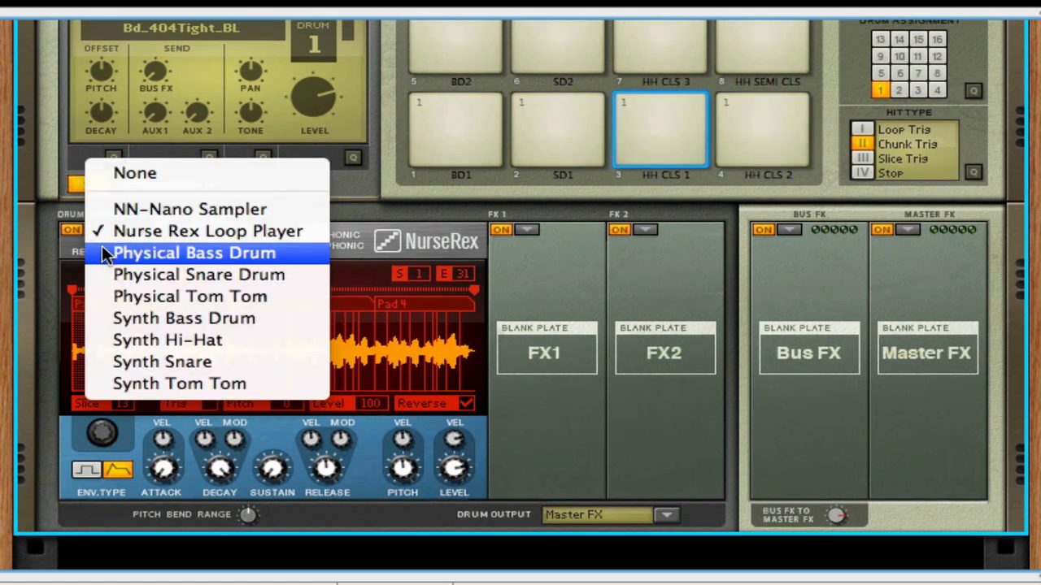
{"action": "left_click", "coordinate": [101, 272]}
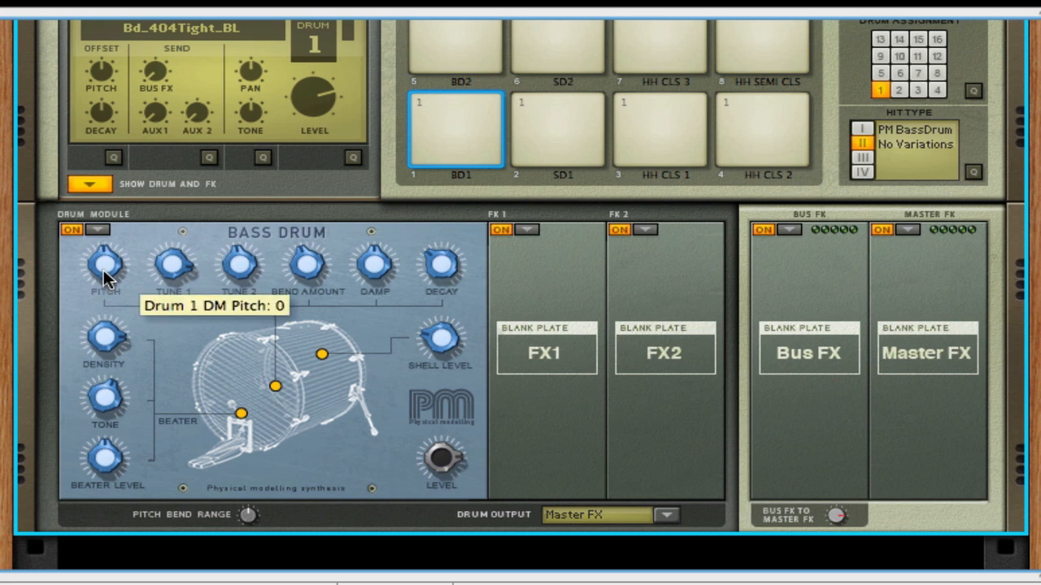
{"action": "left_click_drag", "start_coordinate": [103, 269], "coordinate": [103, 281]}
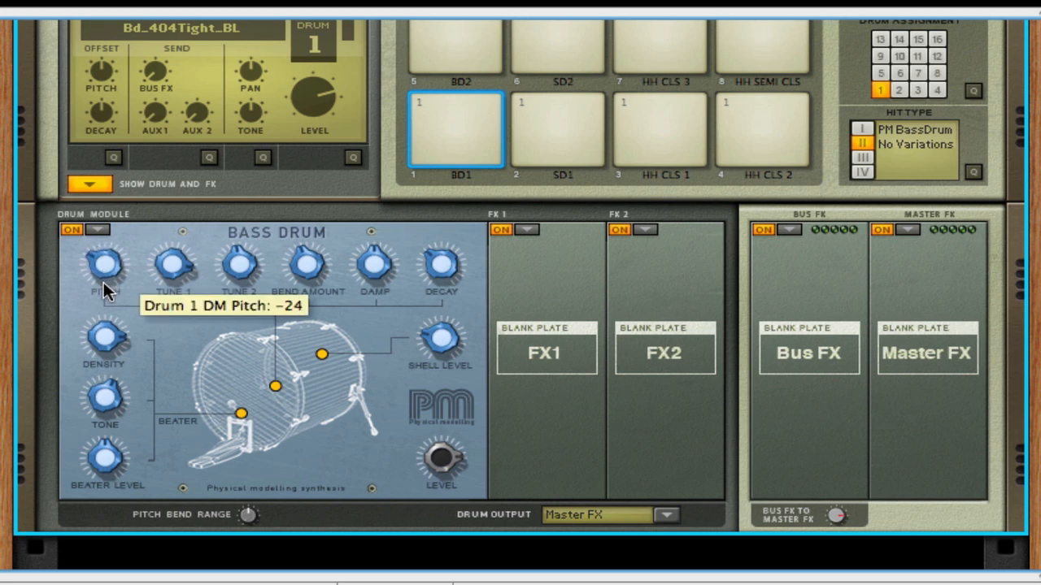
{"action": "left_click", "coordinate": [448, 148]}
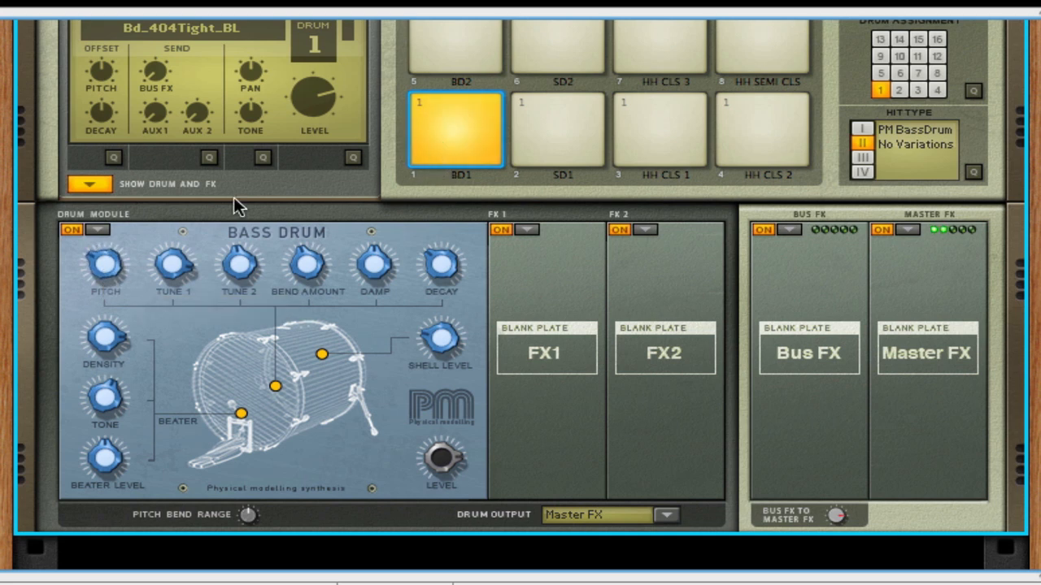
- Lower the bass drum's Tune 1, raise its Tune 2, and adjust its damp and shell level
{"action": "left_click_drag", "start_coordinate": [172, 259], "coordinate": [173, 277]}
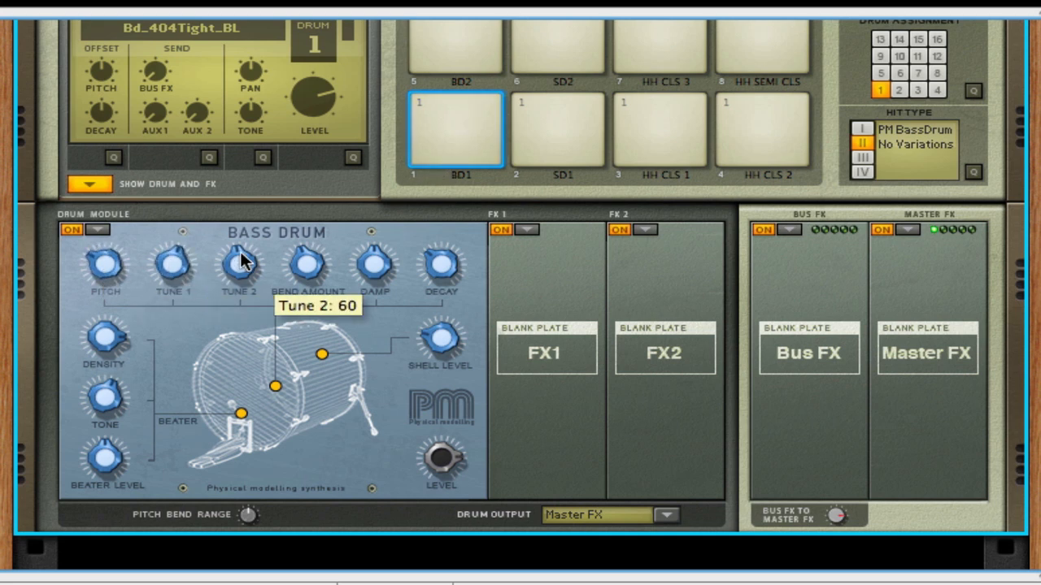
{"action": "left_click_drag", "start_coordinate": [237, 247], "coordinate": [236, 234]}
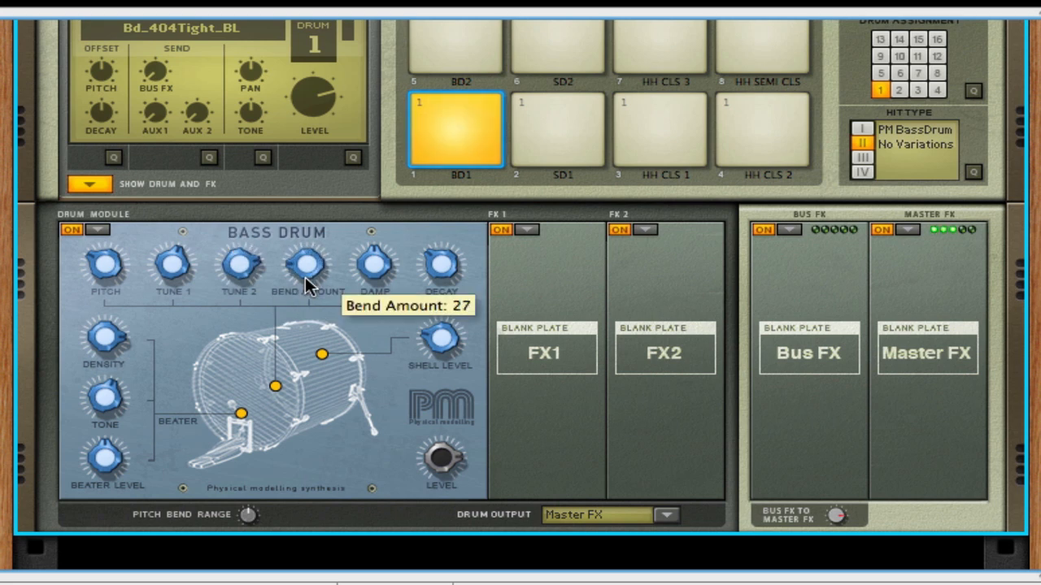
{"action": "left_click_drag", "start_coordinate": [376, 259], "coordinate": [441, 275]}
{"action": "left_click_drag", "start_coordinate": [445, 339], "coordinate": [436, 306]}
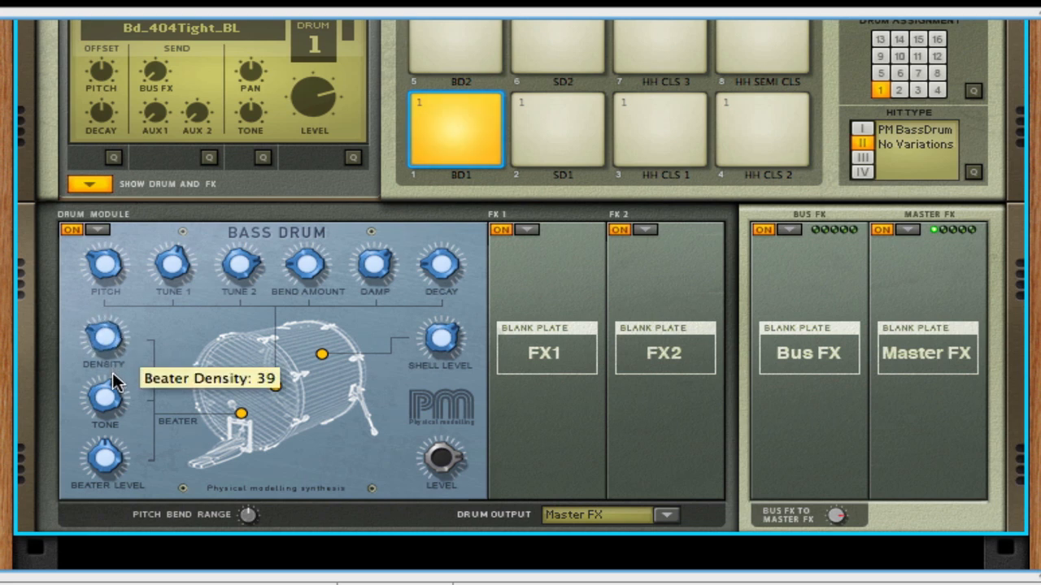
- Adjust the bass drum's beater tone and beater level
{"action": "left_click_drag", "start_coordinate": [103, 393], "coordinate": [106, 403]}
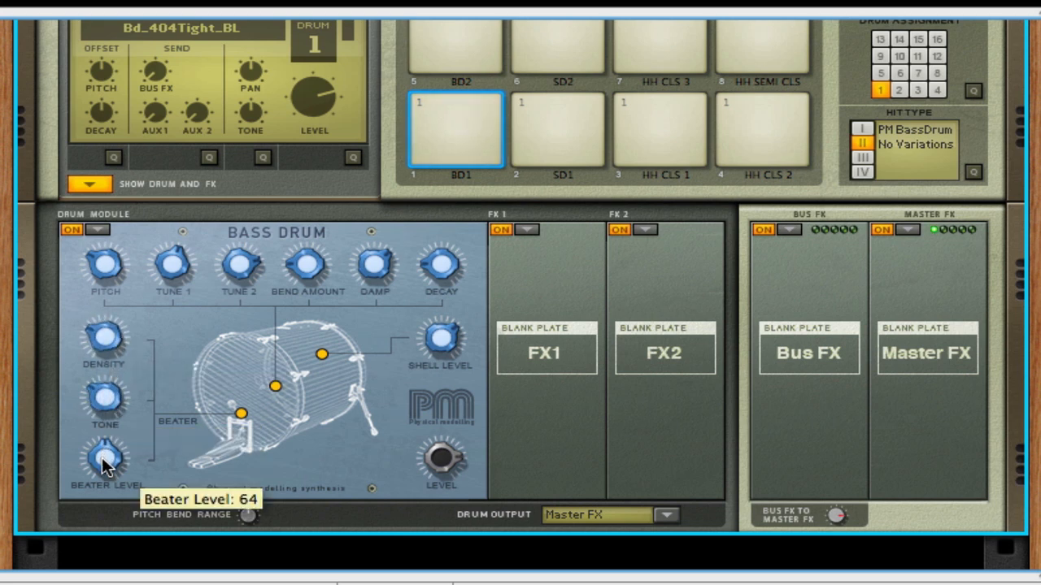
{"action": "left_click_drag", "start_coordinate": [102, 457], "coordinate": [81, 448]}
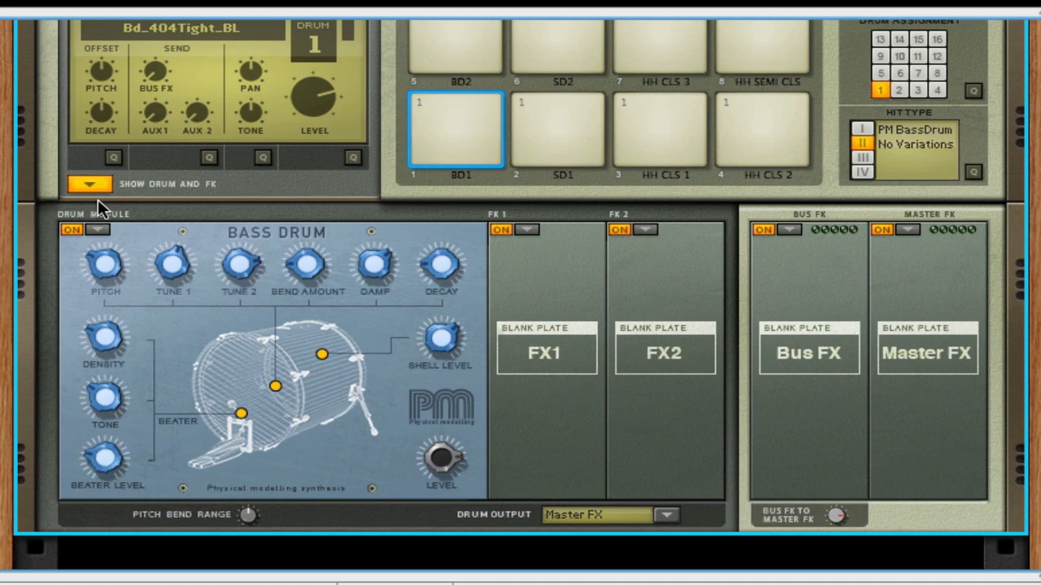
- Switch the module to the Physical Snare Drum and adjust its tune, damp and decay
{"action": "left_click", "coordinate": [95, 230]}
{"action": "left_click", "coordinate": [107, 252]}
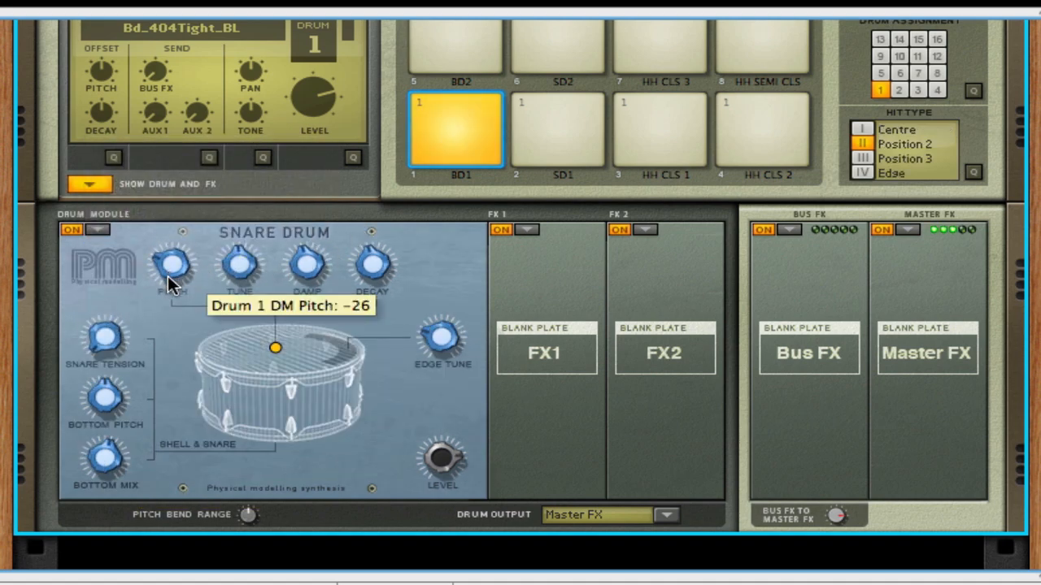
{"action": "left_click_drag", "start_coordinate": [242, 268], "coordinate": [217, 242]}
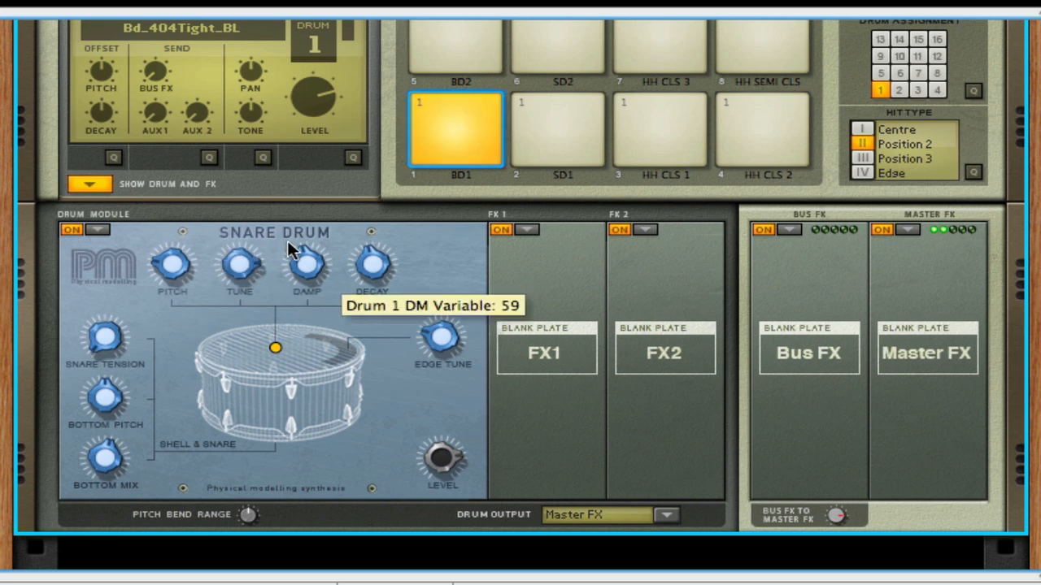
{"action": "left_click_drag", "start_coordinate": [287, 240], "coordinate": [303, 276]}
{"action": "left_click_drag", "start_coordinate": [367, 261], "coordinate": [370, 294]}
- Adjust the snare drum's snare tension, bottom pitch and bottom mix
{"action": "left_click_drag", "start_coordinate": [99, 335], "coordinate": [79, 312]}
{"action": "left_click_drag", "start_coordinate": [106, 397], "coordinate": [104, 409]}
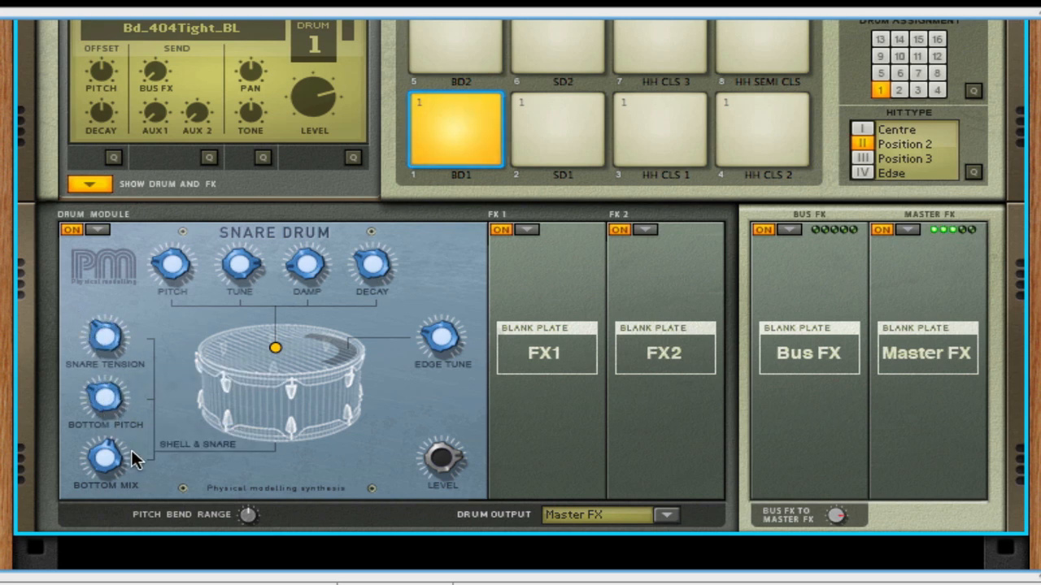
{"action": "left_click_drag", "start_coordinate": [106, 466], "coordinate": [96, 446]}
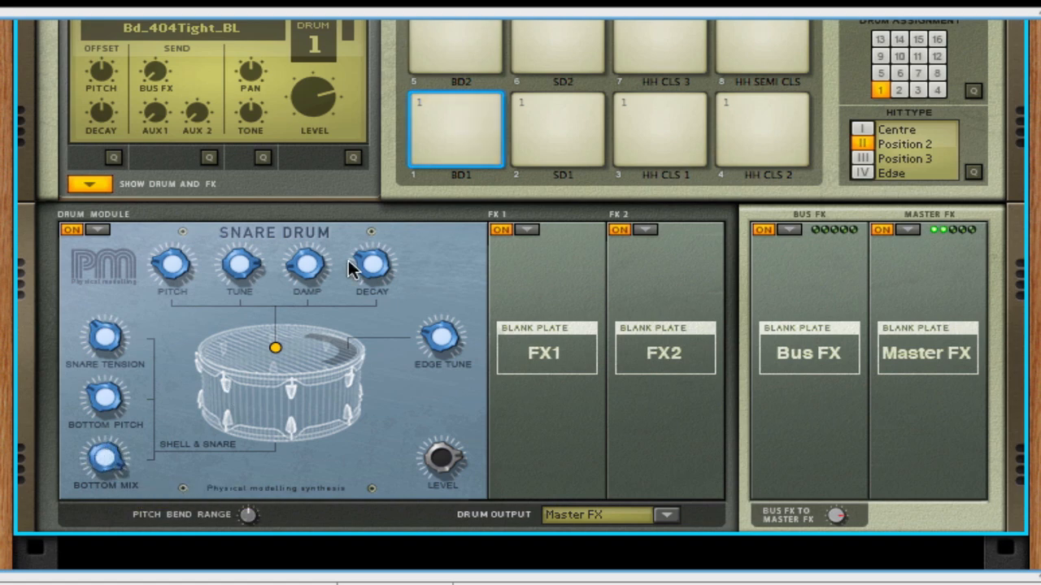
- Switch the module to the Physical Tom Tom, play the BD1 pad, and adjust the stick tone and pitch
{"action": "left_click", "coordinate": [97, 229]}
{"action": "left_click", "coordinate": [117, 254]}
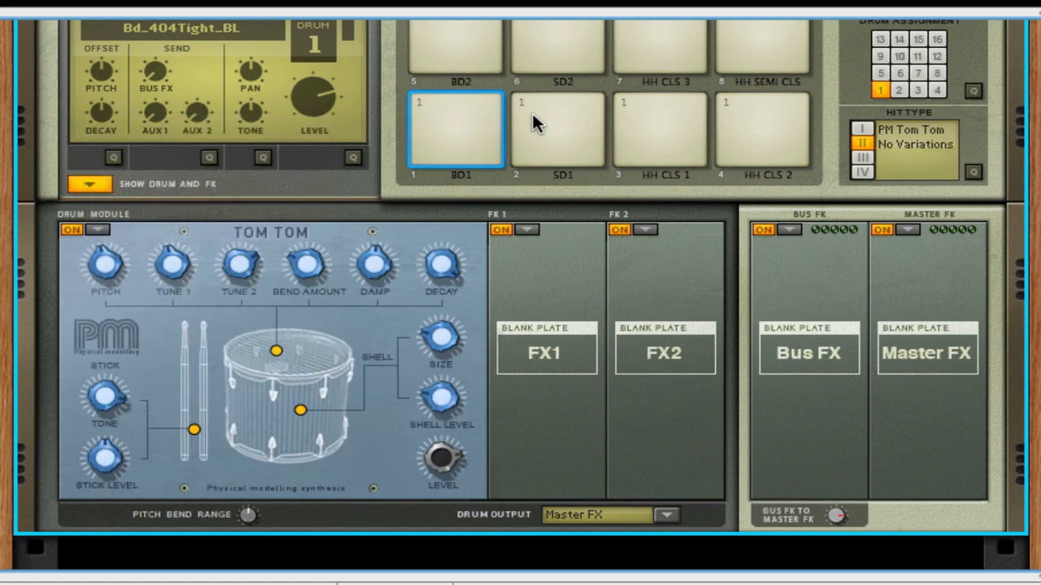
{"action": "left_click", "coordinate": [427, 130]}
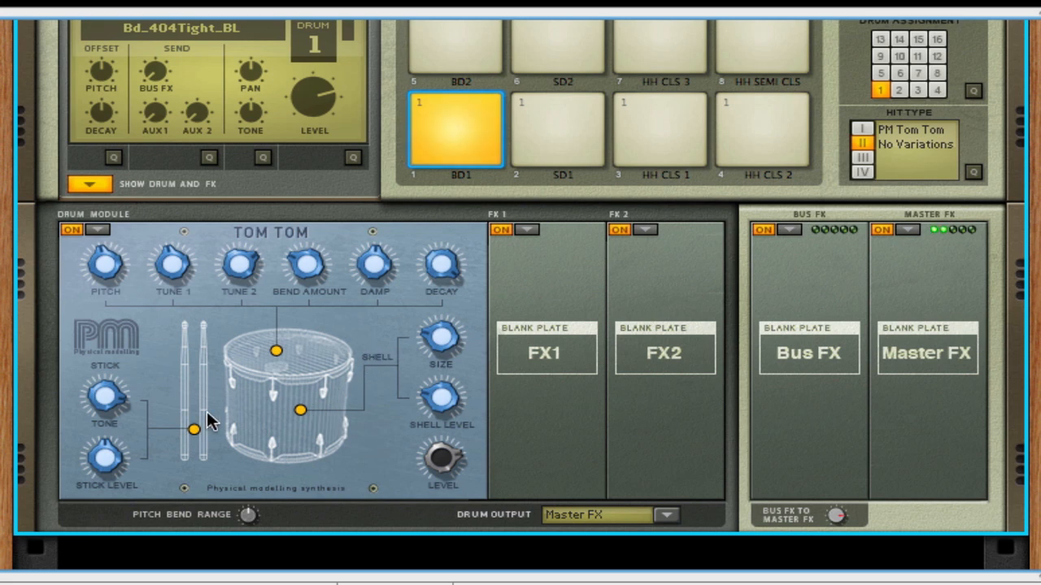
{"action": "left_click_drag", "start_coordinate": [103, 392], "coordinate": [118, 433]}
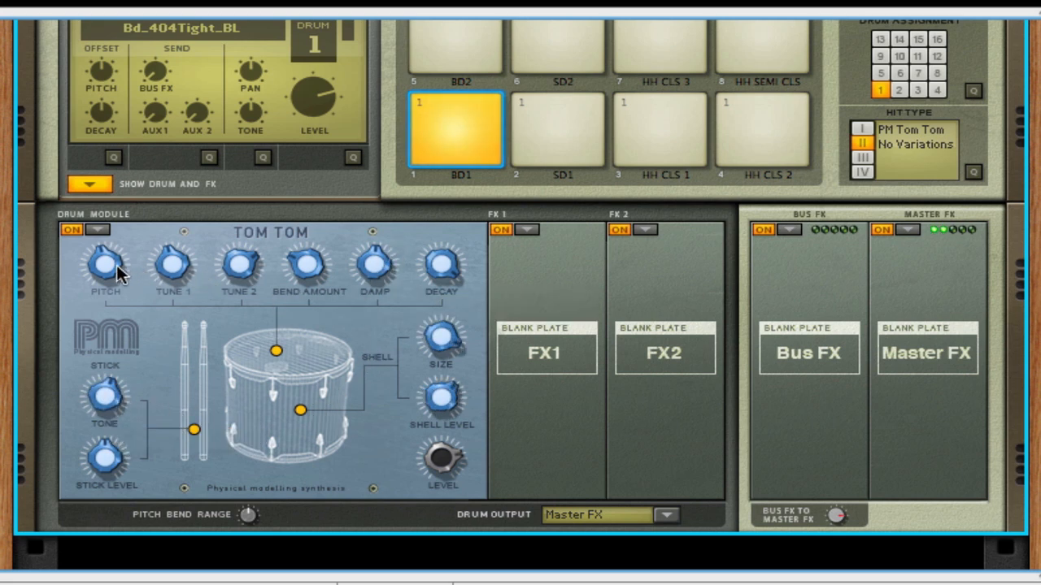
{"action": "left_click_drag", "start_coordinate": [103, 262], "coordinate": [105, 297]}
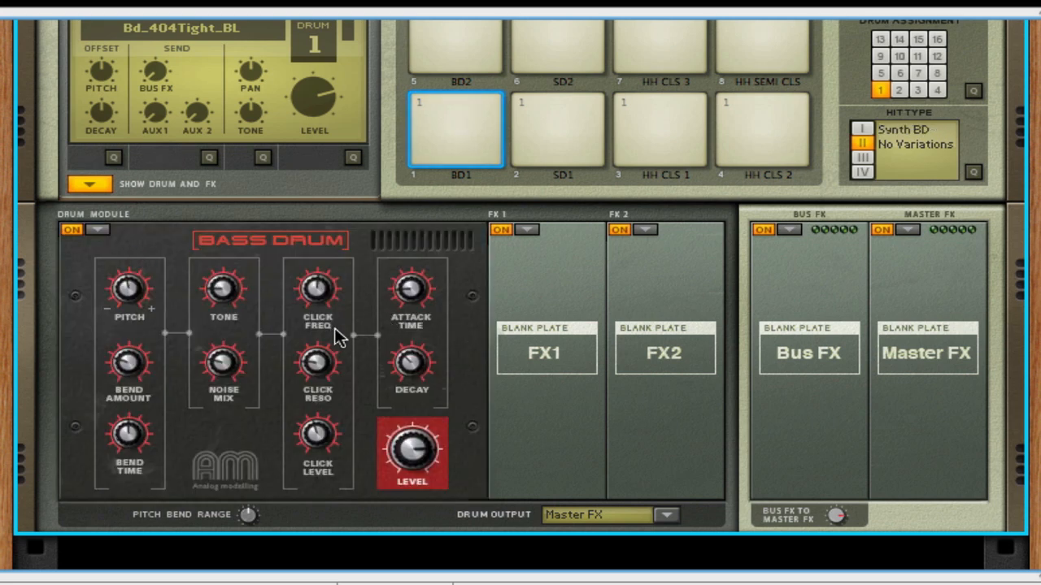
- Adjust the synth bass drum's pitch, bend amount and bend time
{"action": "mouse_move", "coordinate": [119, 285]}
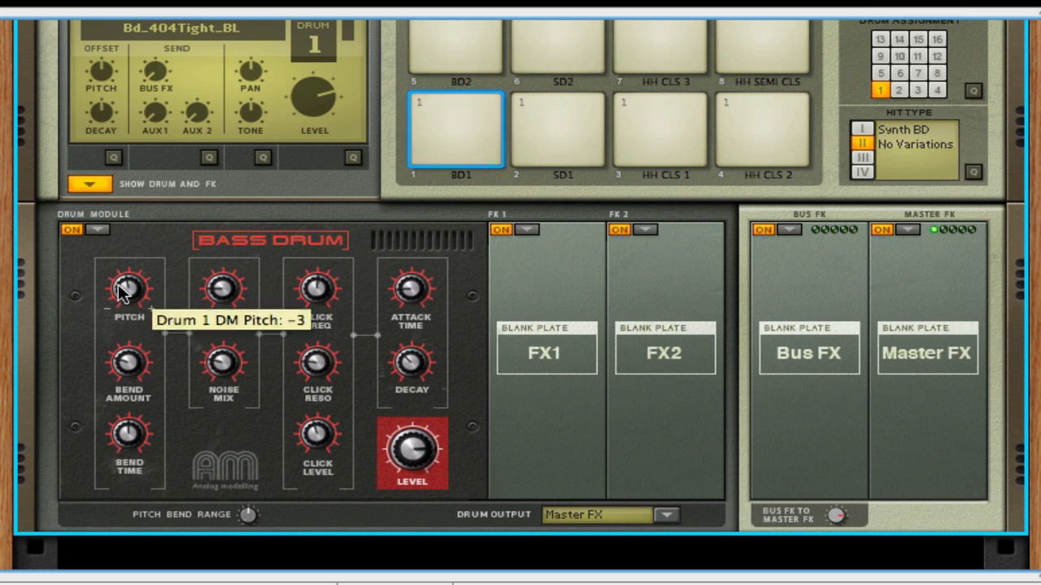
{"action": "left_click_drag", "start_coordinate": [118, 291], "coordinate": [120, 302]}
{"action": "mouse_move", "coordinate": [128, 376]}
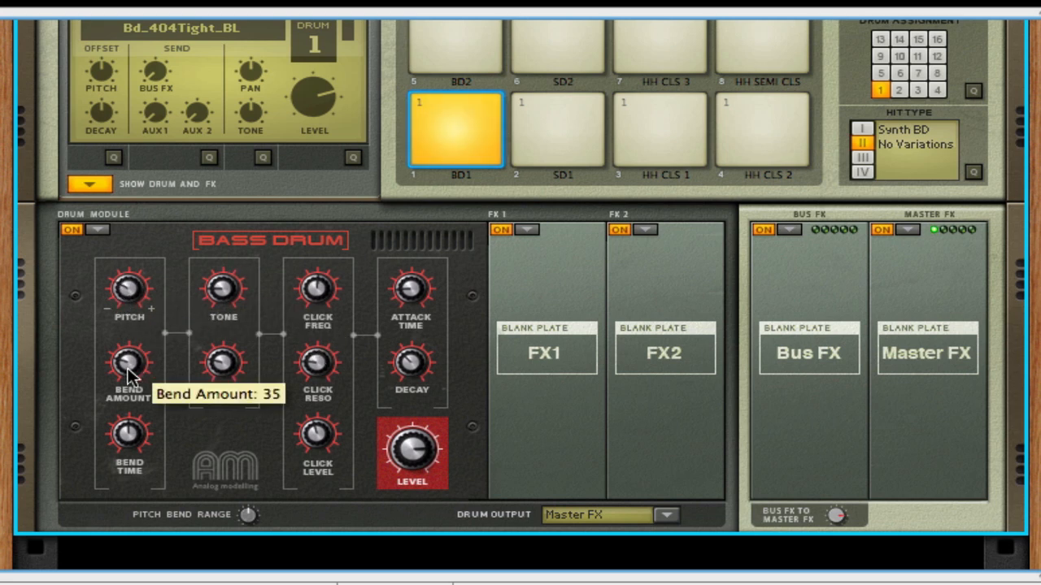
{"action": "left_click_drag", "start_coordinate": [127, 376], "coordinate": [120, 365]}
{"action": "mouse_move", "coordinate": [103, 459]}
{"action": "left_click_drag", "start_coordinate": [122, 431], "coordinate": [112, 413]}
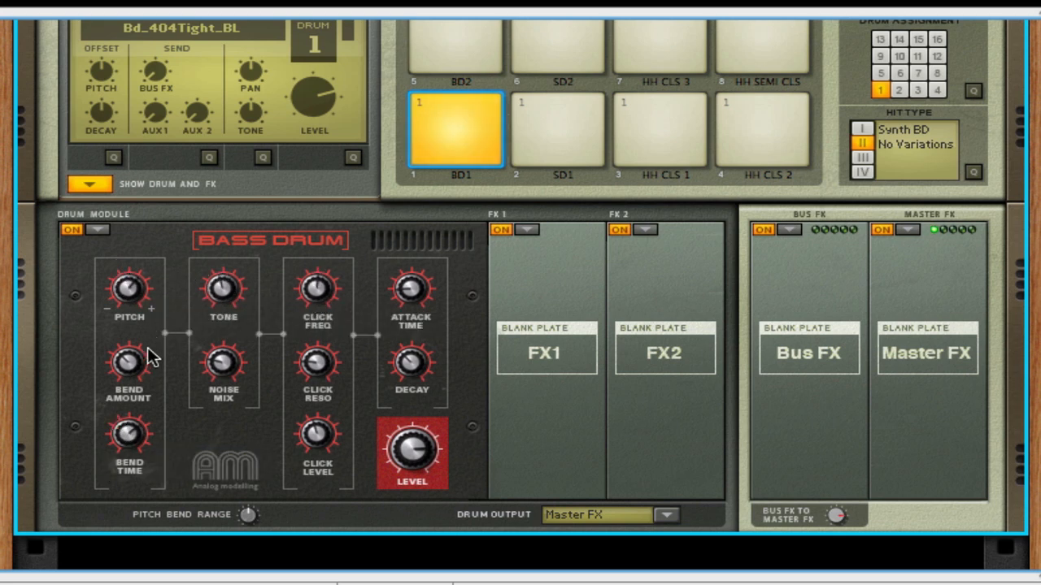
- Raise the synth bass drum's bend amount and bring it back down to compare the sound
{"action": "left_click_drag", "start_coordinate": [129, 363], "coordinate": [103, 331]}
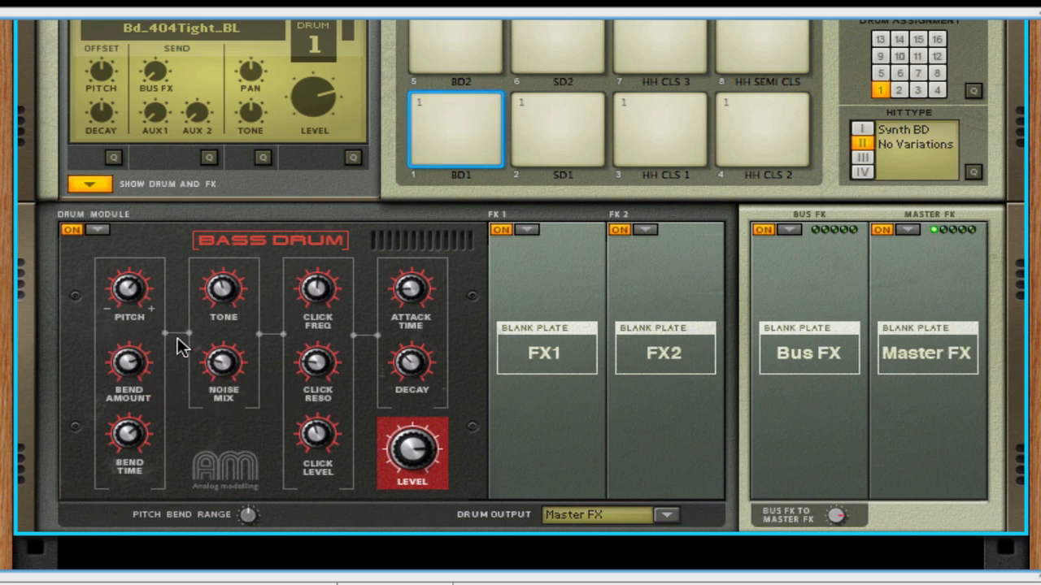
{"action": "mouse_move", "coordinate": [130, 370]}
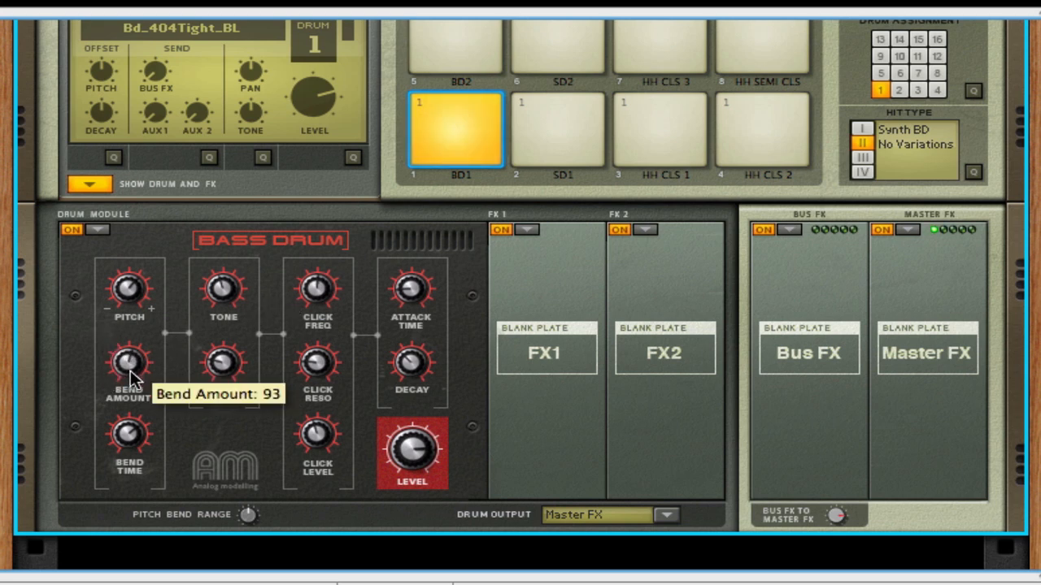
{"action": "left_click_drag", "start_coordinate": [137, 387], "coordinate": [140, 392]}
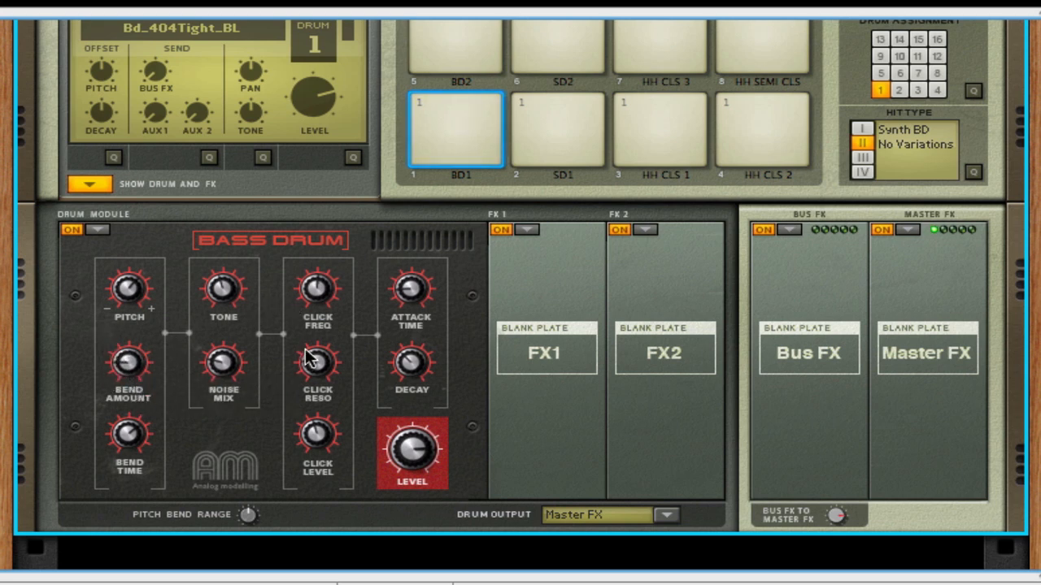
- Switch drum 1's module to the Synth Hi-Hat
{"action": "left_click", "coordinate": [98, 229]}
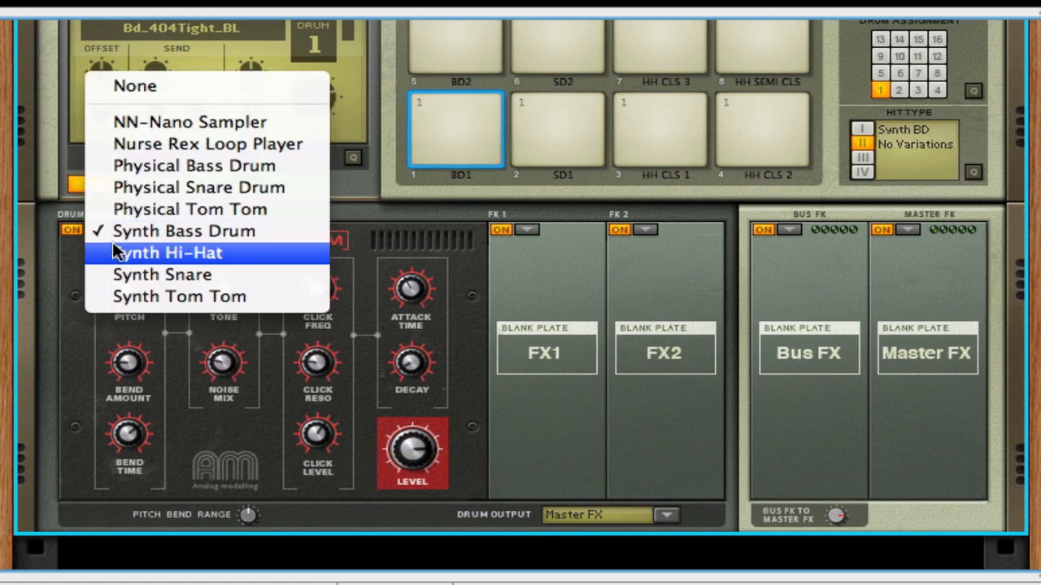
{"action": "left_click", "coordinate": [118, 254]}
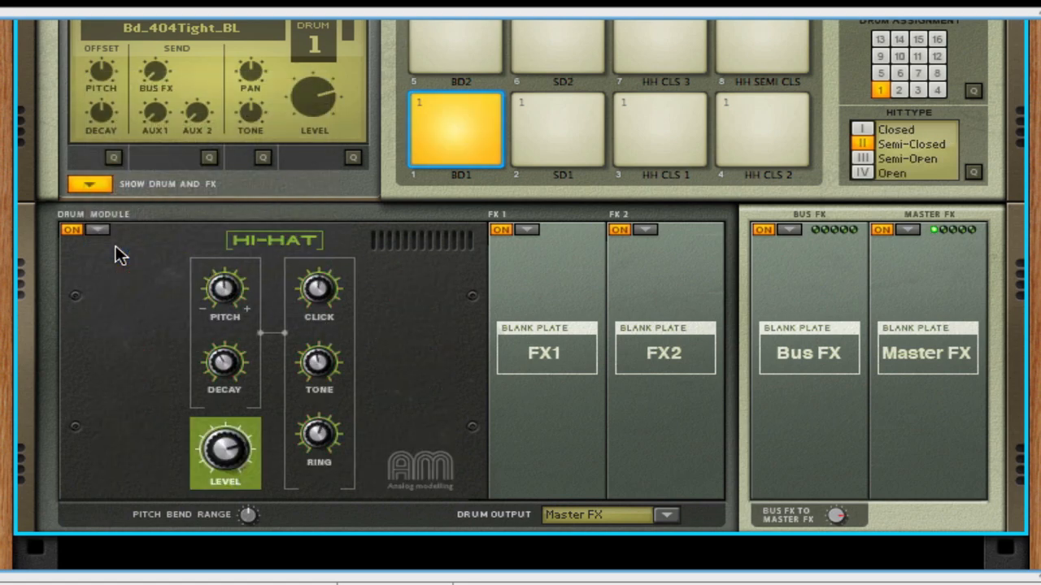
{"action": "left_click", "coordinate": [97, 231]}
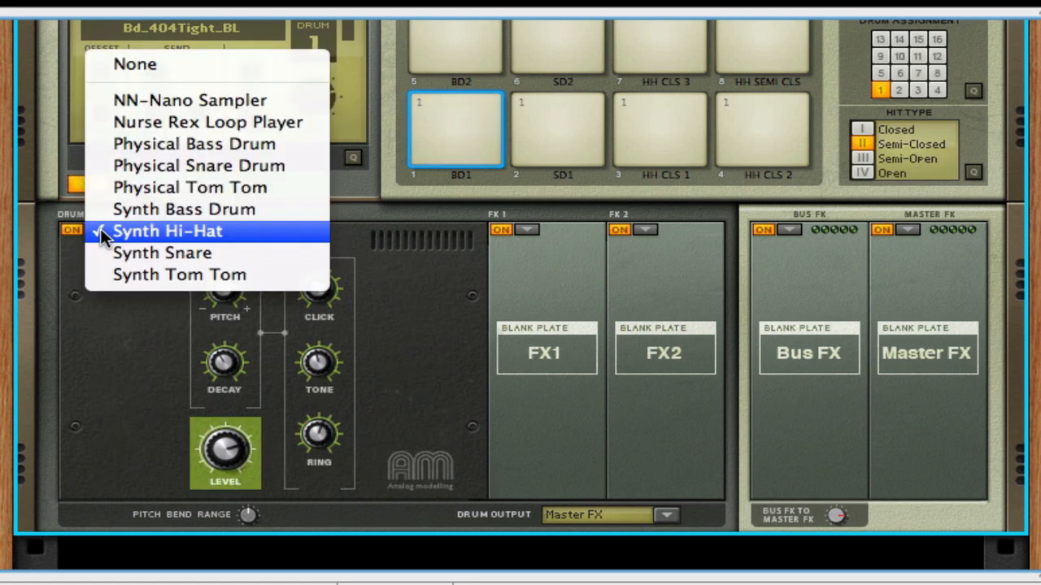
{"action": "left_click", "coordinate": [100, 229]}
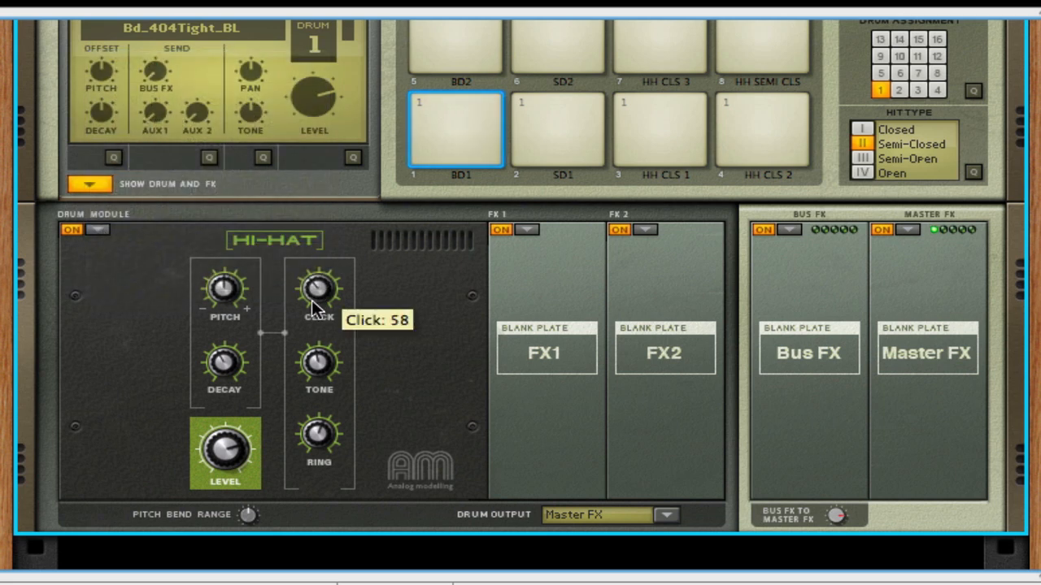
- Set the hi-hat's tone to 93, raise its ring, lower its level and set its decay to 8
{"action": "left_click_drag", "start_coordinate": [320, 367], "coordinate": [303, 339]}
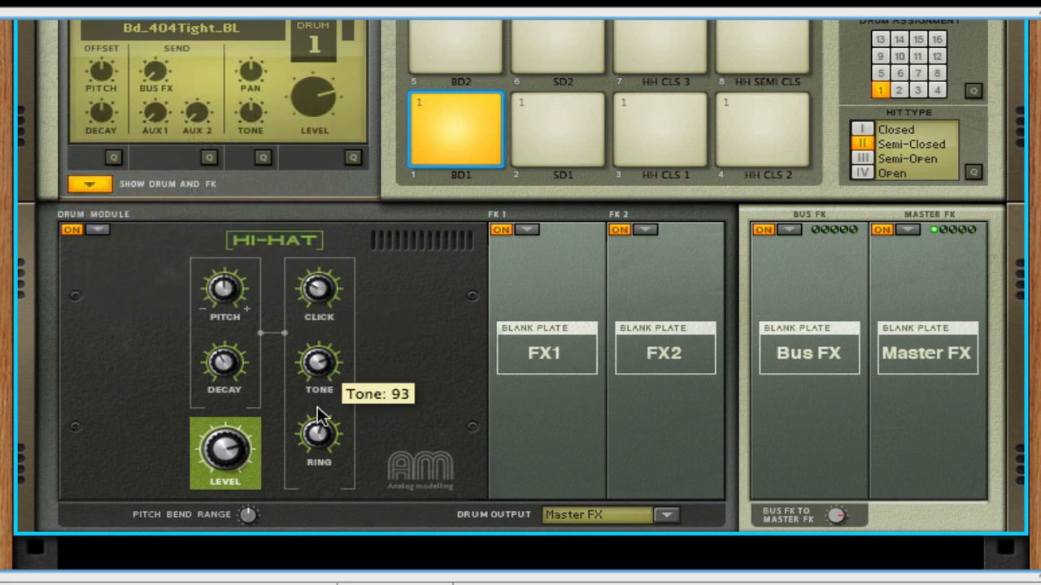
{"action": "left_click_drag", "start_coordinate": [317, 433], "coordinate": [297, 396]}
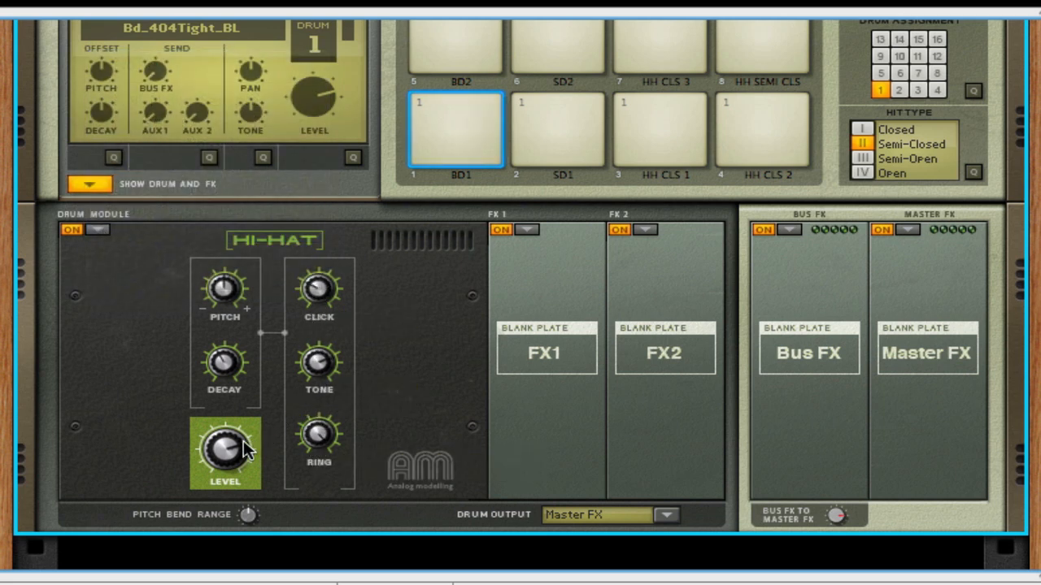
{"action": "left_click_drag", "start_coordinate": [243, 440], "coordinate": [220, 473]}
{"action": "left_click_drag", "start_coordinate": [228, 368], "coordinate": [217, 385]}
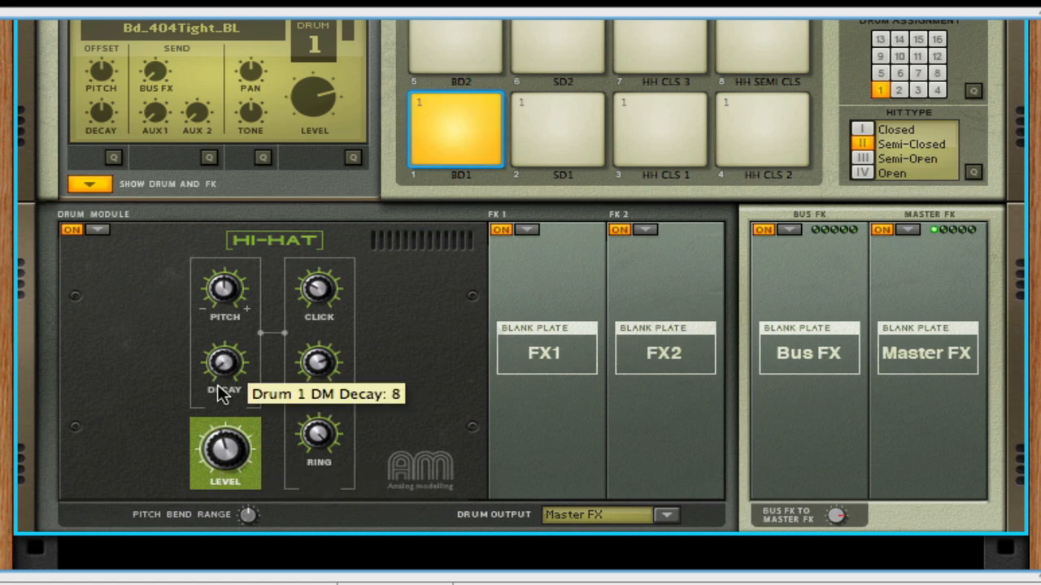
- Switch the module to the Synth Snare, raise its decay and set its pitch to -22
{"action": "left_click", "coordinate": [96, 231]}
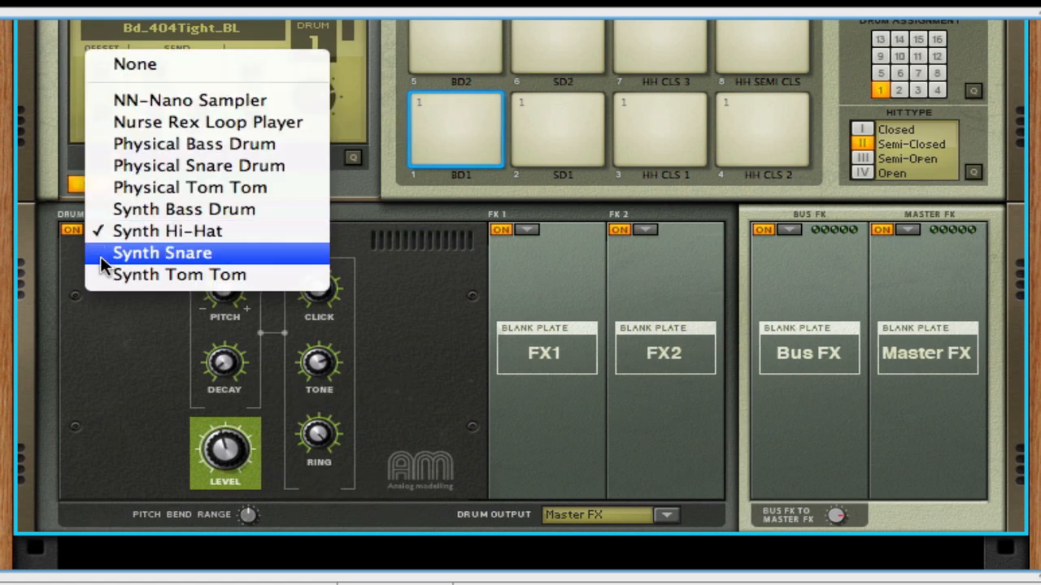
{"action": "left_click", "coordinate": [100, 254]}
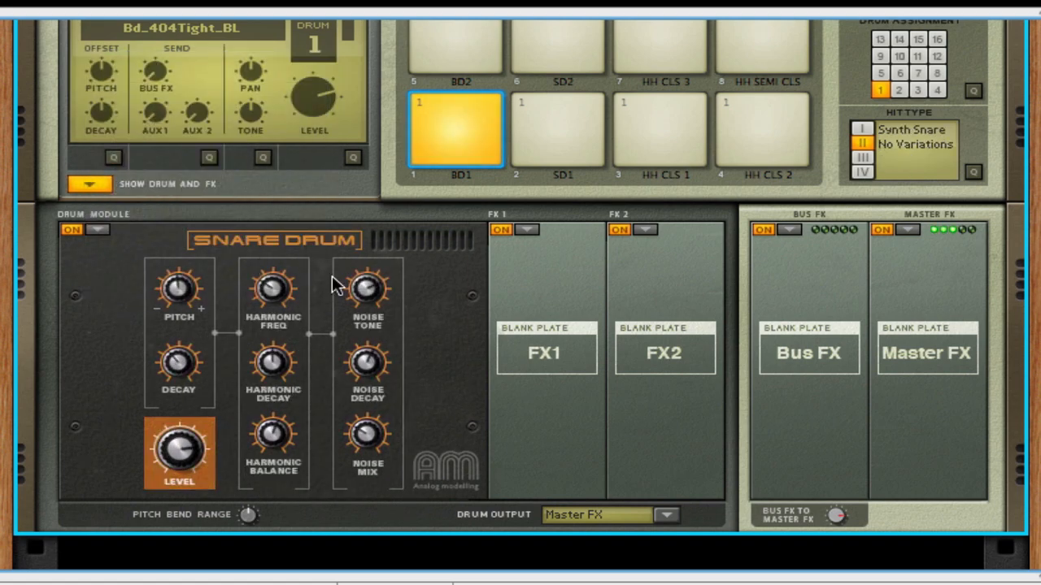
{"action": "left_click_drag", "start_coordinate": [175, 366], "coordinate": [170, 337]}
{"action": "left_click_drag", "start_coordinate": [176, 291], "coordinate": [182, 298]}
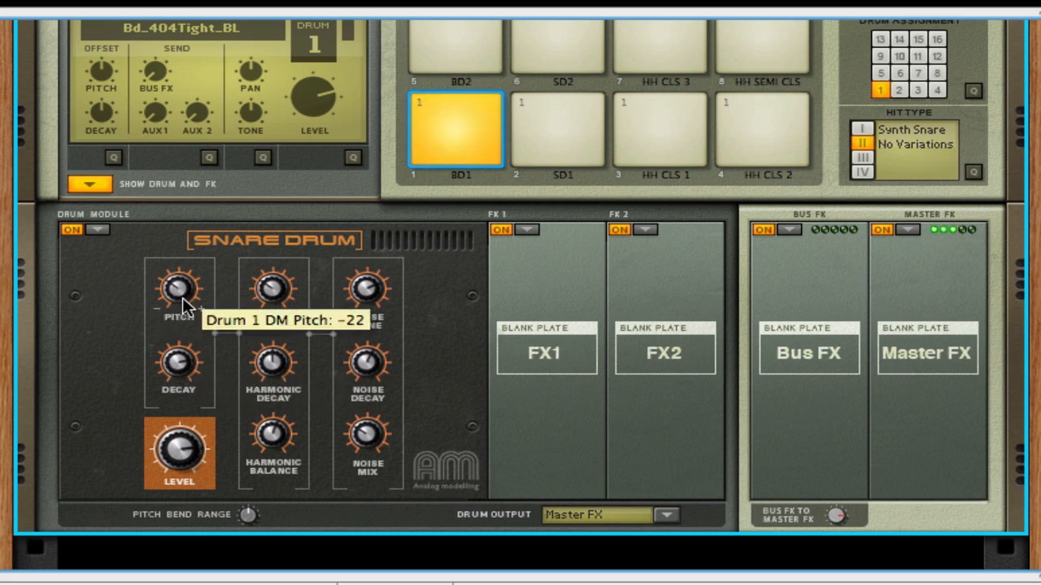
- Adjust the synth snare's harmonic frequency and balance, and set its harmonic decay to 110
{"action": "left_click_drag", "start_coordinate": [276, 282], "coordinate": [264, 245]}
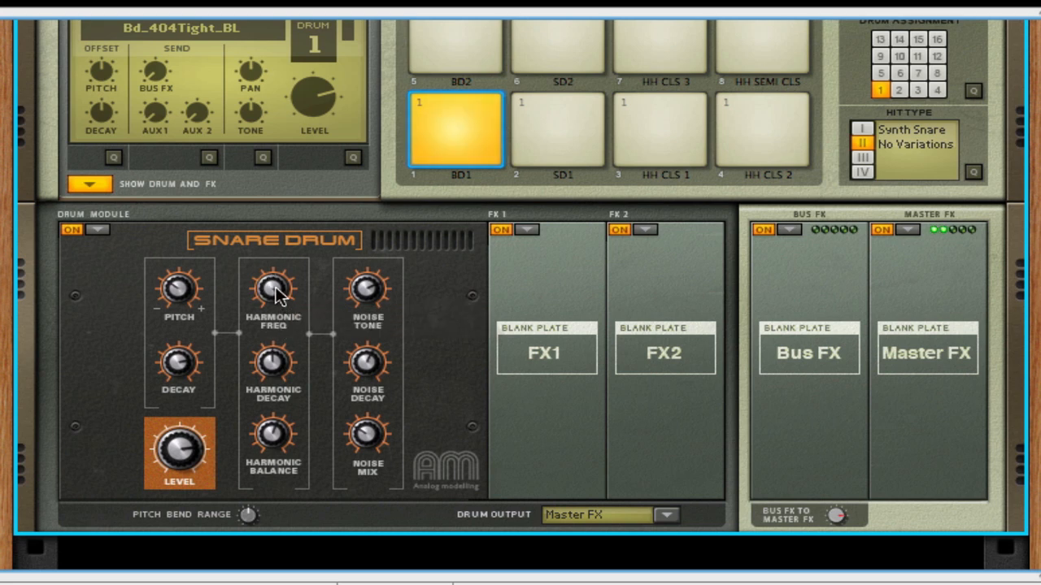
{"action": "left_click_drag", "start_coordinate": [275, 287], "coordinate": [256, 338]}
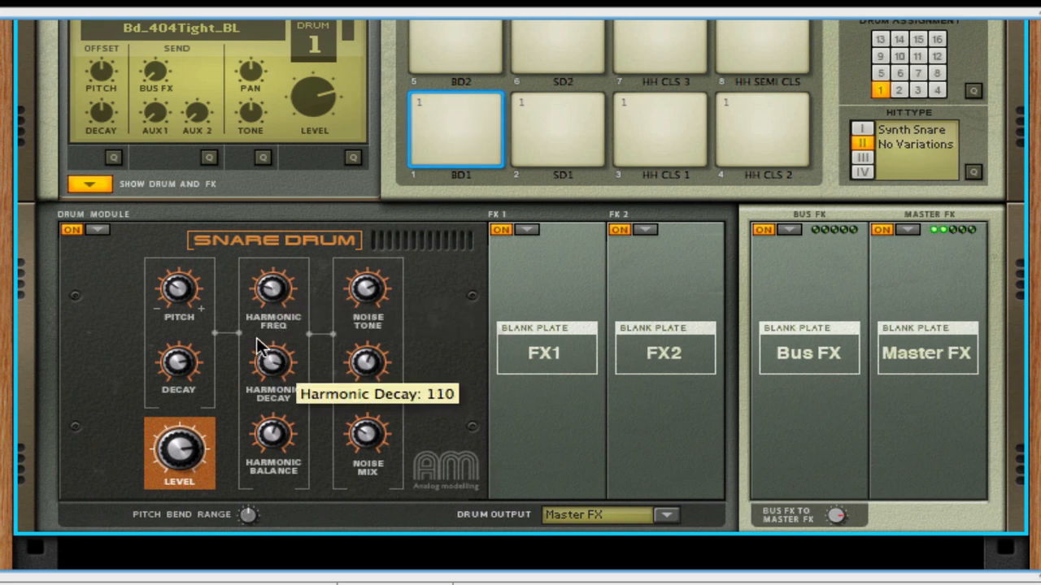
{"action": "left_click_drag", "start_coordinate": [273, 435], "coordinate": [276, 454]}
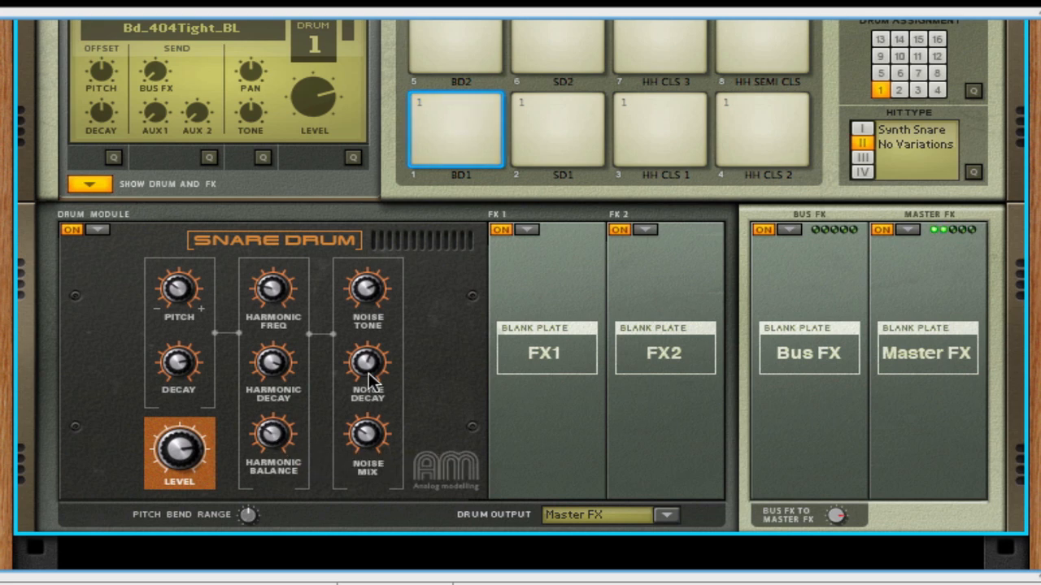
- Adjust the synth snare's noise decay and noise mix, and set its noise tone to 44
{"action": "left_click_drag", "start_coordinate": [367, 371], "coordinate": [367, 358]}
{"action": "left_click_drag", "start_coordinate": [368, 291], "coordinate": [361, 310]}
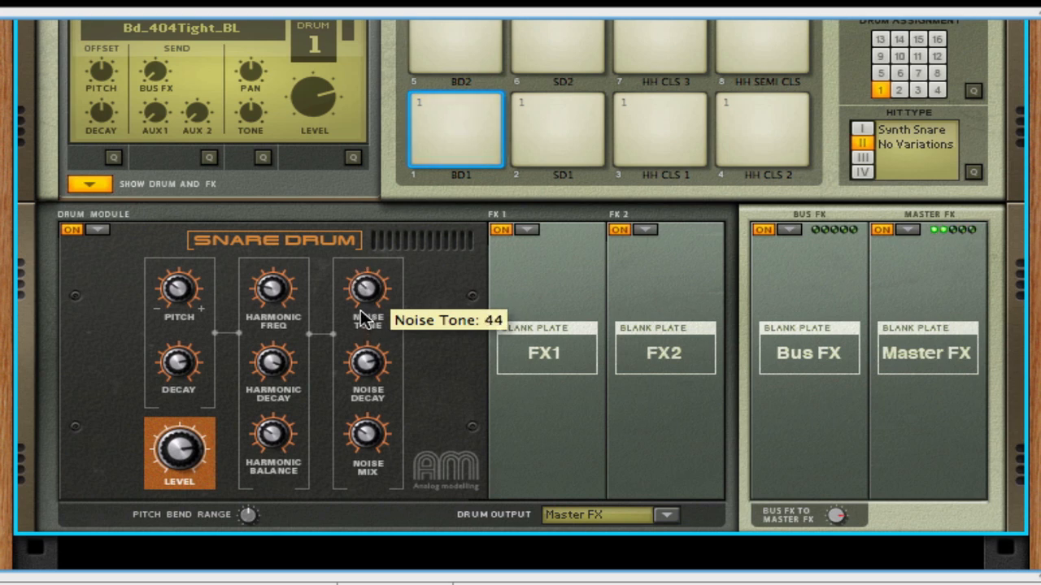
{"action": "mouse_move", "coordinate": [377, 450]}
{"action": "left_mouse_down"}
{"action": "mouse_move", "coordinate": [339, 392]}
{"action": "mouse_move", "coordinate": [369, 443]}
{"action": "left_mouse_up"}
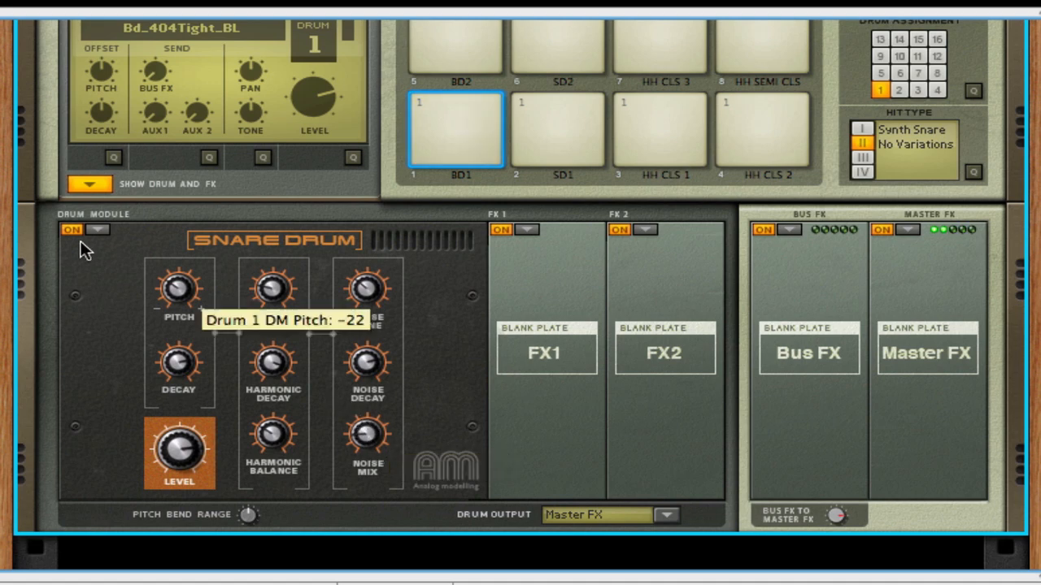
- Switch drum 1's module to the Synth Tom Tom
{"action": "left_click", "coordinate": [96, 231]}
{"action": "left_click", "coordinate": [106, 248]}
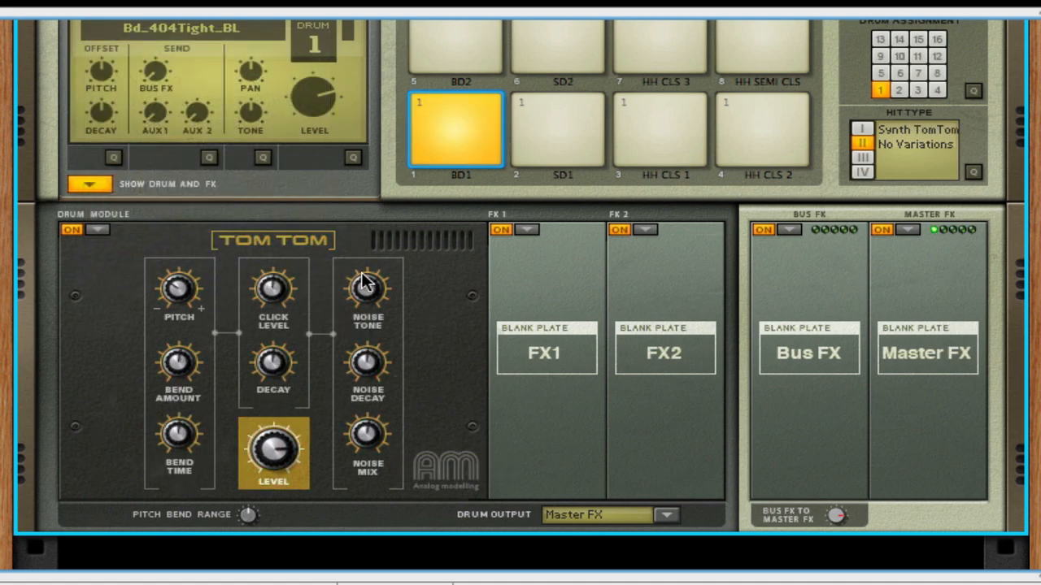
{"action": "mouse_move", "coordinate": [360, 277]}
{"action": "left_mouse_down"}
{"action": "mouse_move", "coordinate": [354, 263]}
{"action": "mouse_move", "coordinate": [354, 306]}
{"action": "mouse_move", "coordinate": [353, 284]}
{"action": "left_mouse_up"}
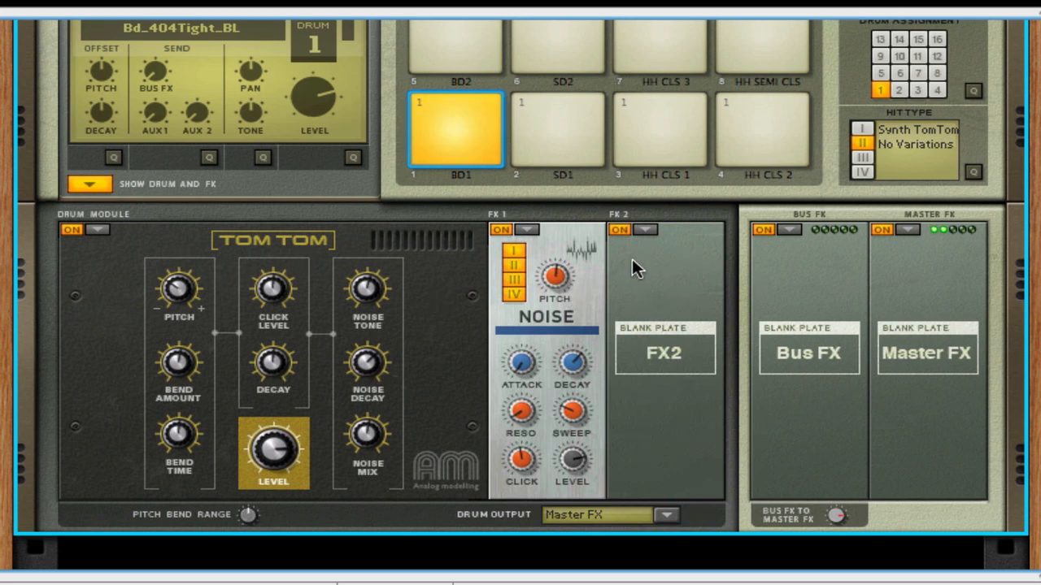
- Replace the Noise generator in drum 1's FX 1 slot with the Tone generator
{"action": "left_click_drag", "start_coordinate": [547, 283], "coordinate": [535, 242]}
{"action": "left_click", "coordinate": [527, 228]}
{"action": "left_click", "coordinate": [540, 250]}
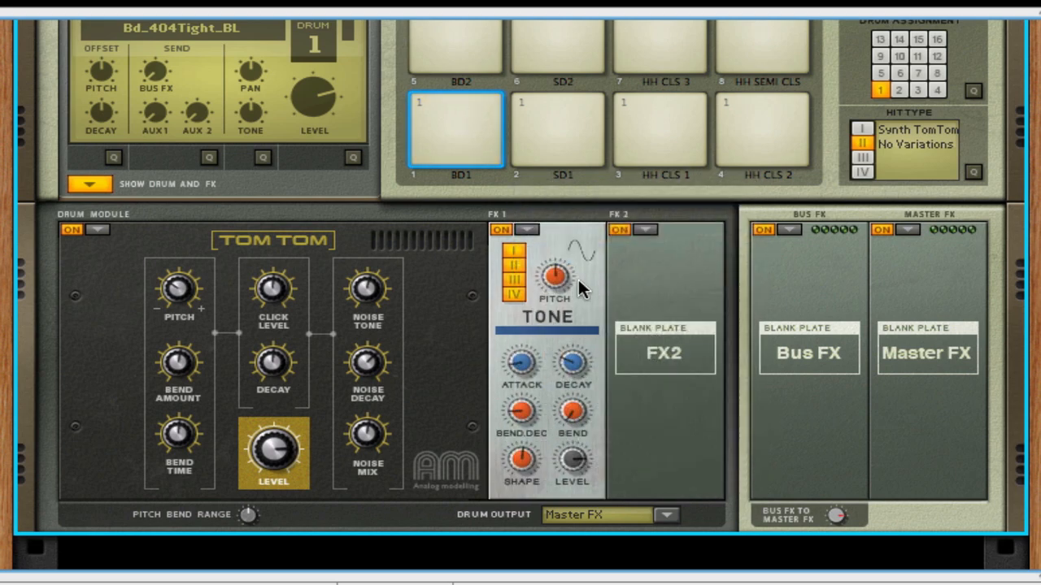
- Load the Compressor into drum 1's FX 1 slot
{"action": "left_click_drag", "start_coordinate": [553, 273], "coordinate": [540, 233]}
{"action": "left_click", "coordinate": [524, 226]}
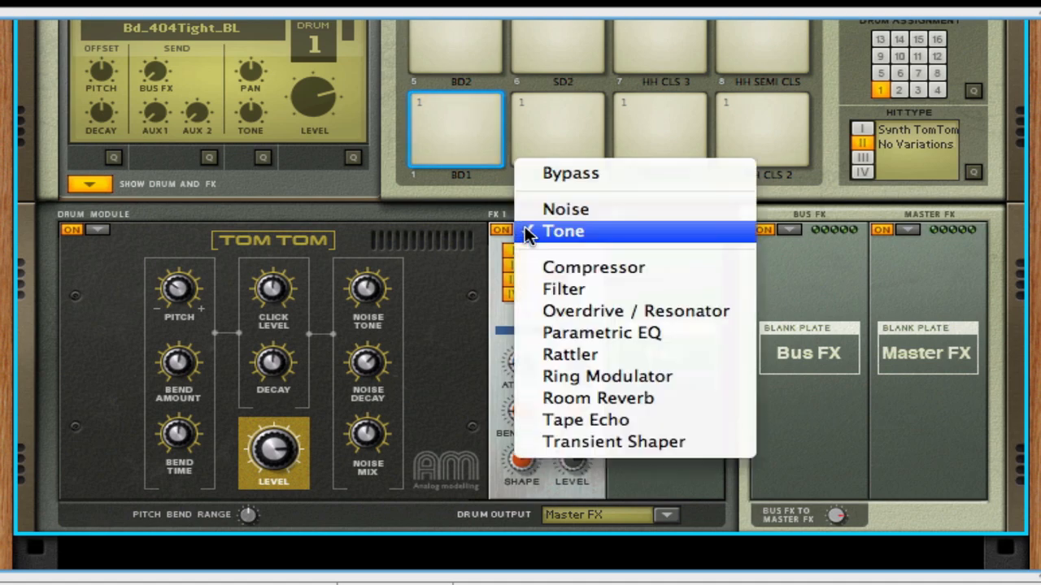
{"action": "left_click", "coordinate": [547, 268]}
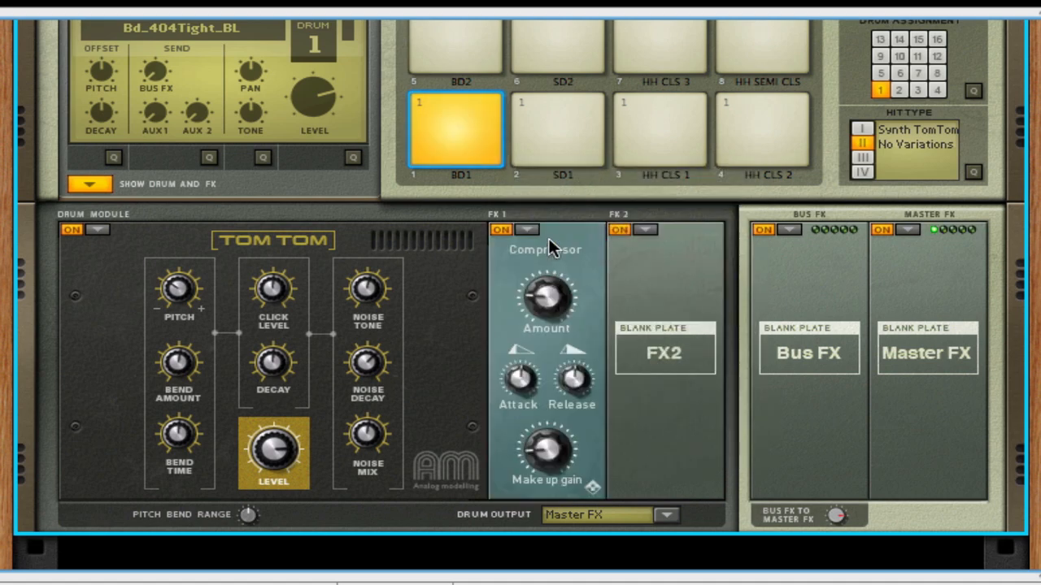
- Load the Filter into the FX 1 slot and set its frequency to 16
{"action": "left_click", "coordinate": [519, 232]}
{"action": "left_click", "coordinate": [532, 250]}
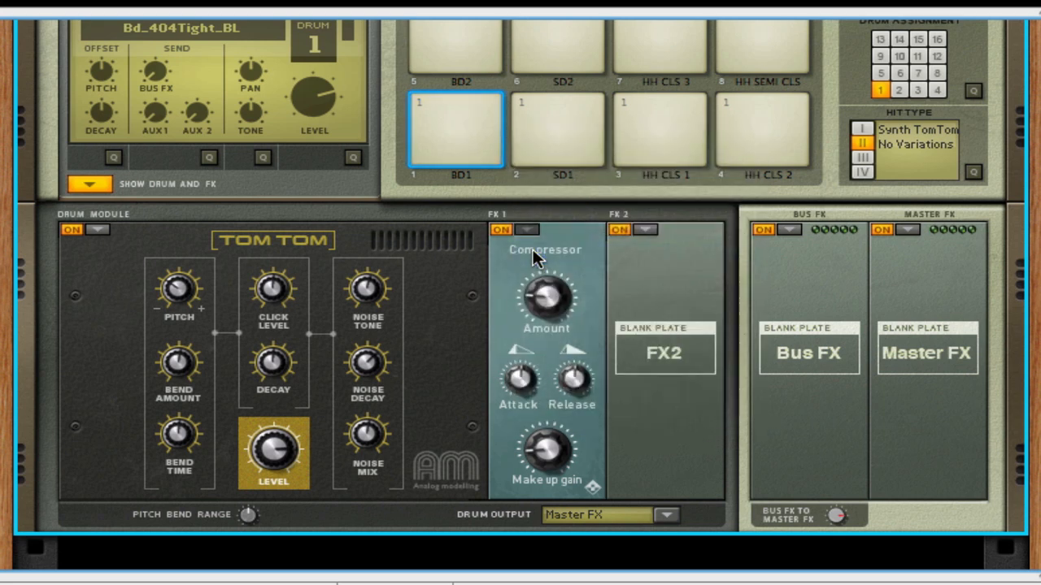
{"action": "left_click_drag", "start_coordinate": [537, 307], "coordinate": [547, 341]}
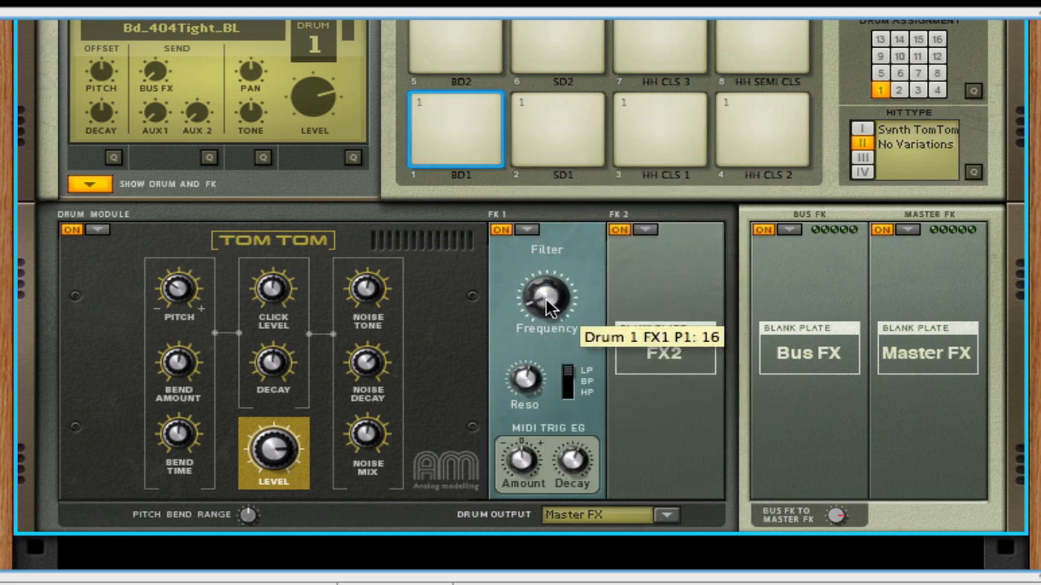
- Change the FX 1 effect to Overdrive / Resonator and set its drive to 98
{"action": "left_click", "coordinate": [526, 229]}
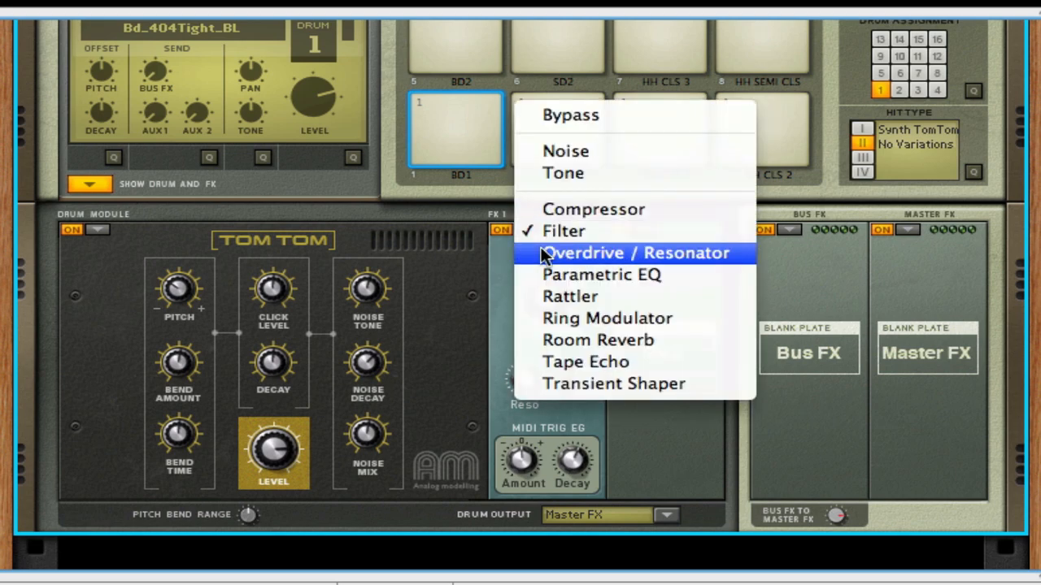
{"action": "left_click", "coordinate": [542, 248]}
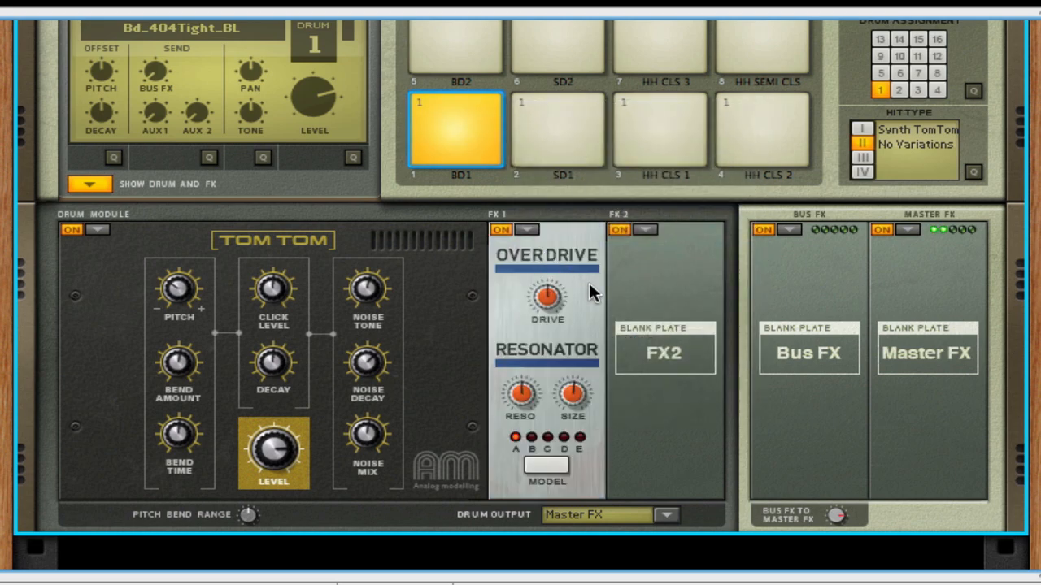
{"action": "mouse_move", "coordinate": [545, 301]}
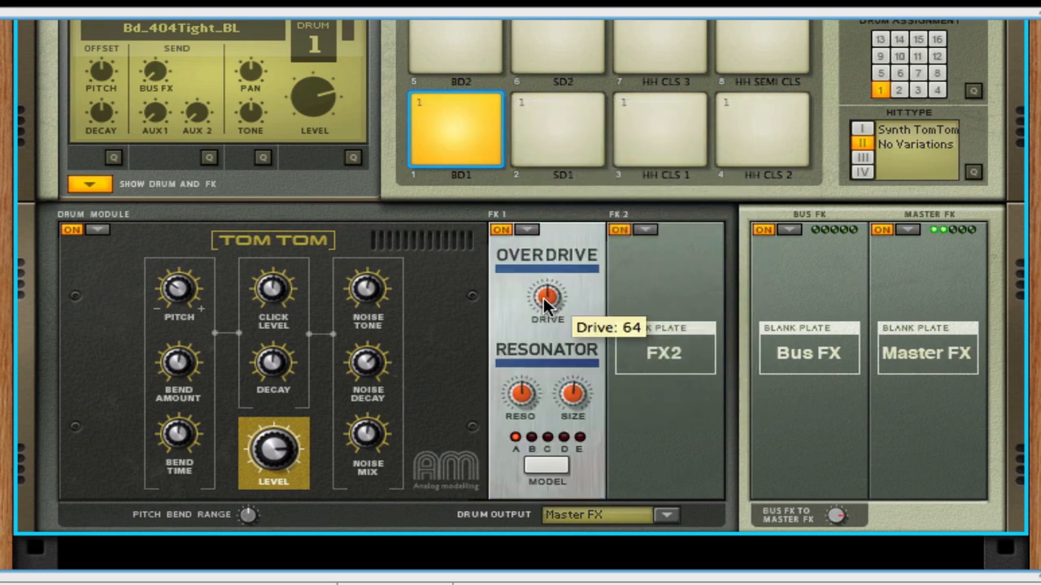
{"action": "mouse_move", "coordinate": [544, 300]}
{"action": "left_mouse_down"}
{"action": "mouse_move", "coordinate": [522, 244]}
{"action": "mouse_move", "coordinate": [534, 286]}
{"action": "left_mouse_up"}
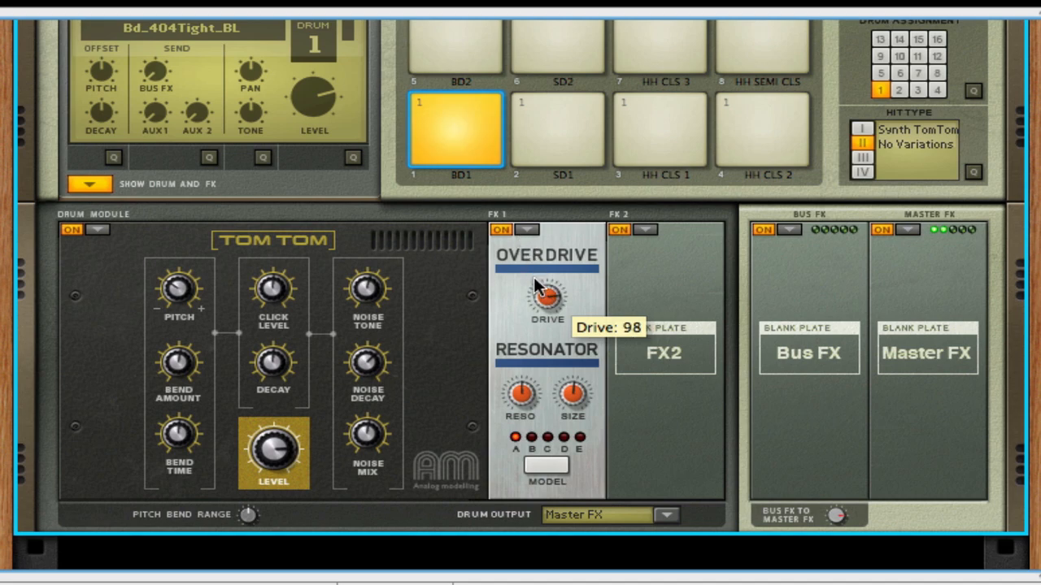
- Load the Parametric EQ into the FX 1 slot, then swap it for the Rattler
{"action": "left_click", "coordinate": [526, 229]}
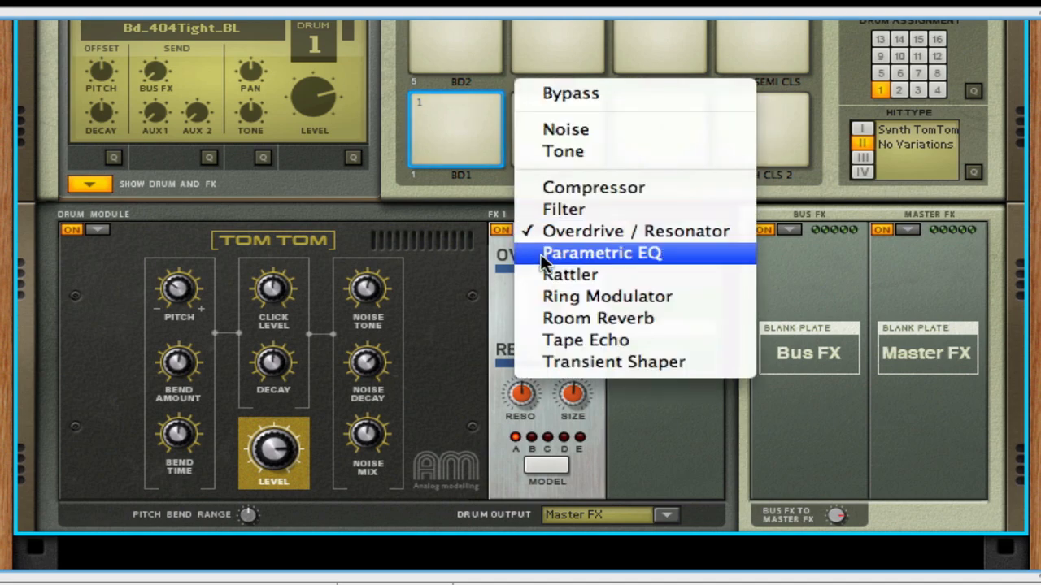
{"action": "left_click", "coordinate": [541, 254]}
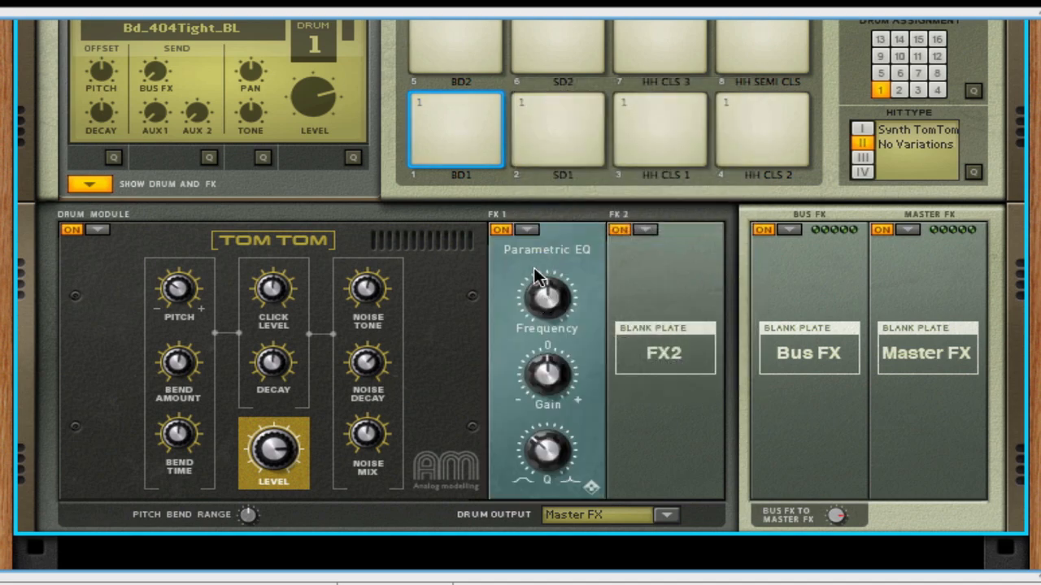
{"action": "left_click", "coordinate": [527, 230]}
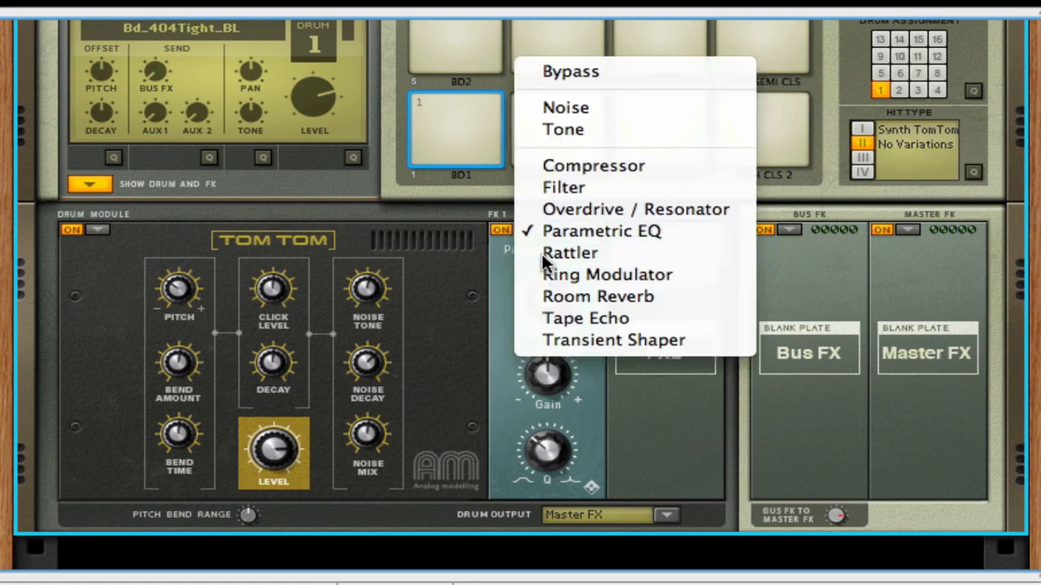
{"action": "left_click", "coordinate": [541, 253]}
{"action": "left_click_drag", "start_coordinate": [547, 276], "coordinate": [521, 222]}
- Change the FX 1 effect to the Ring Modulator
{"action": "left_click", "coordinate": [522, 227]}
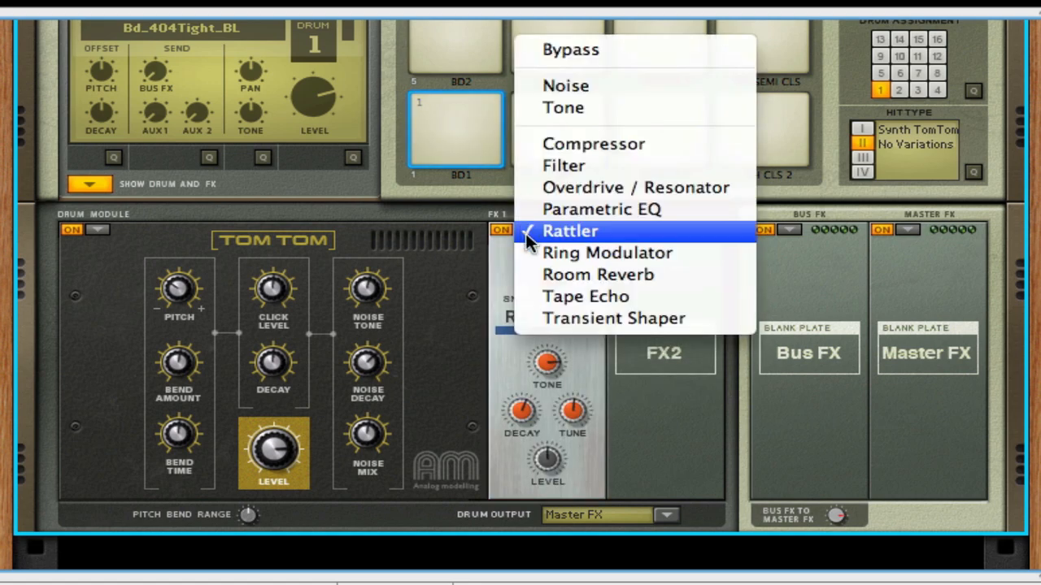
{"action": "left_click", "coordinate": [540, 251]}
{"action": "mouse_move", "coordinate": [555, 294]}
{"action": "left_mouse_down"}
{"action": "mouse_move", "coordinate": [540, 253]}
{"action": "mouse_move", "coordinate": [558, 299]}
{"action": "left_mouse_up"}
- Load the Room Reverb into FX 1 with a wetter mix, and switch drum 1's module to the physical modelling snare drum
{"action": "left_click", "coordinate": [526, 227]}
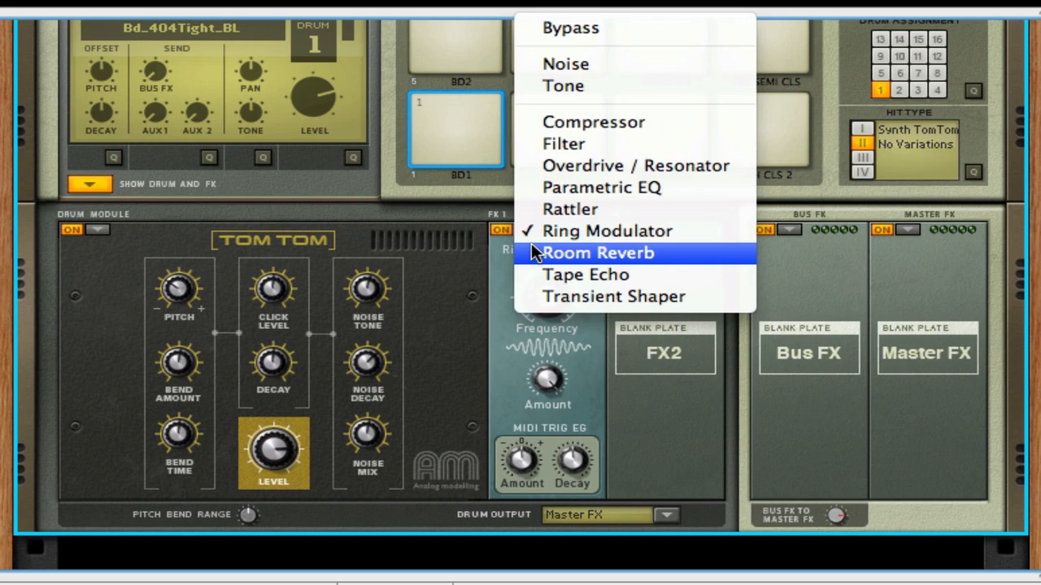
{"action": "left_click", "coordinate": [531, 244]}
{"action": "left_click", "coordinate": [97, 229]}
{"action": "left_click", "coordinate": [109, 193]}
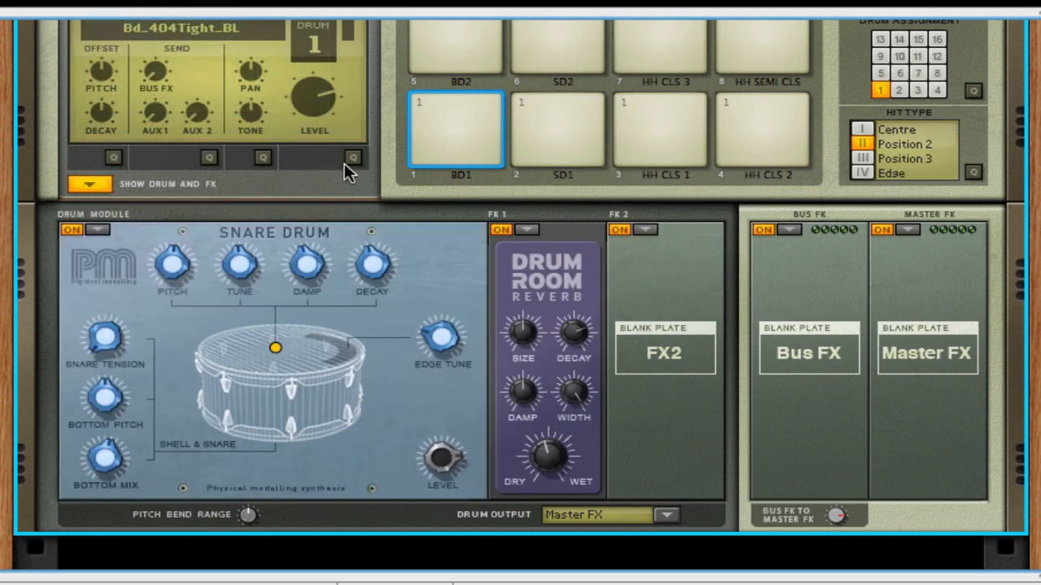
{"action": "mouse_move", "coordinate": [545, 439]}
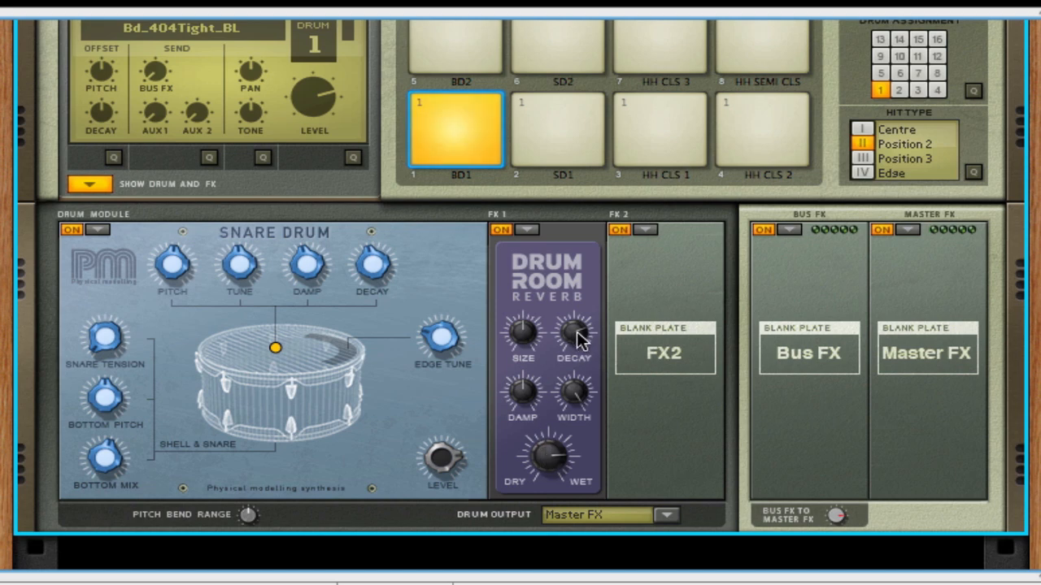
- Load Tape Echo into the FX 1 slot, then replace it with the Transient Shaper and set its attack to 44
{"action": "left_click", "coordinate": [525, 231]}
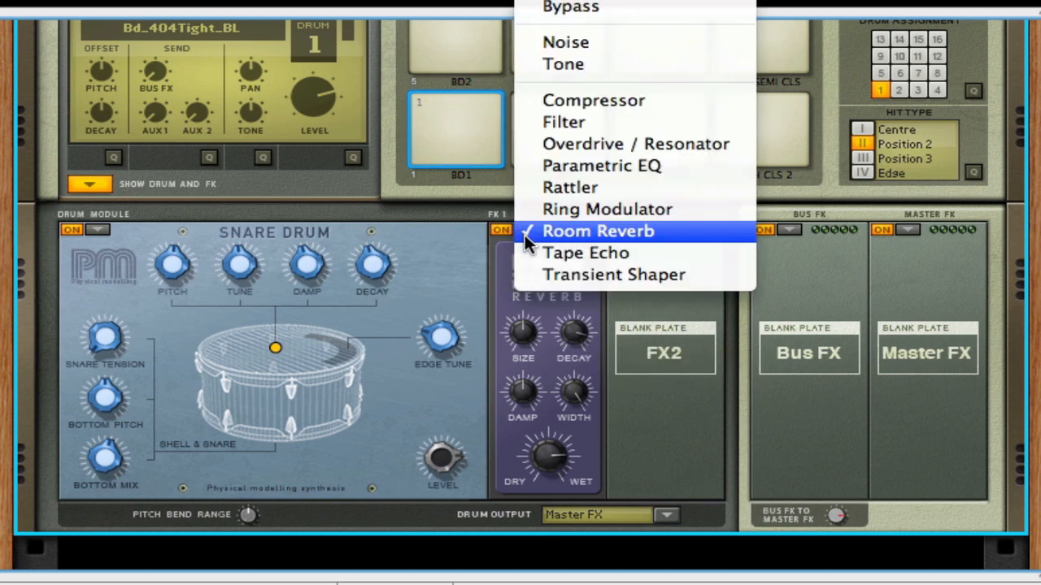
{"action": "left_click", "coordinate": [530, 252]}
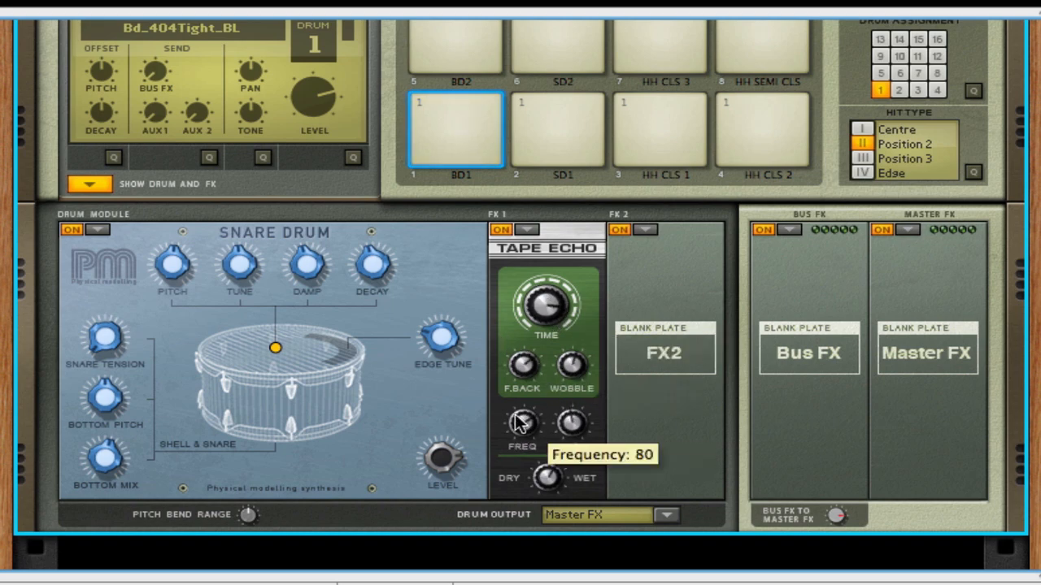
{"action": "left_click", "coordinate": [529, 231]}
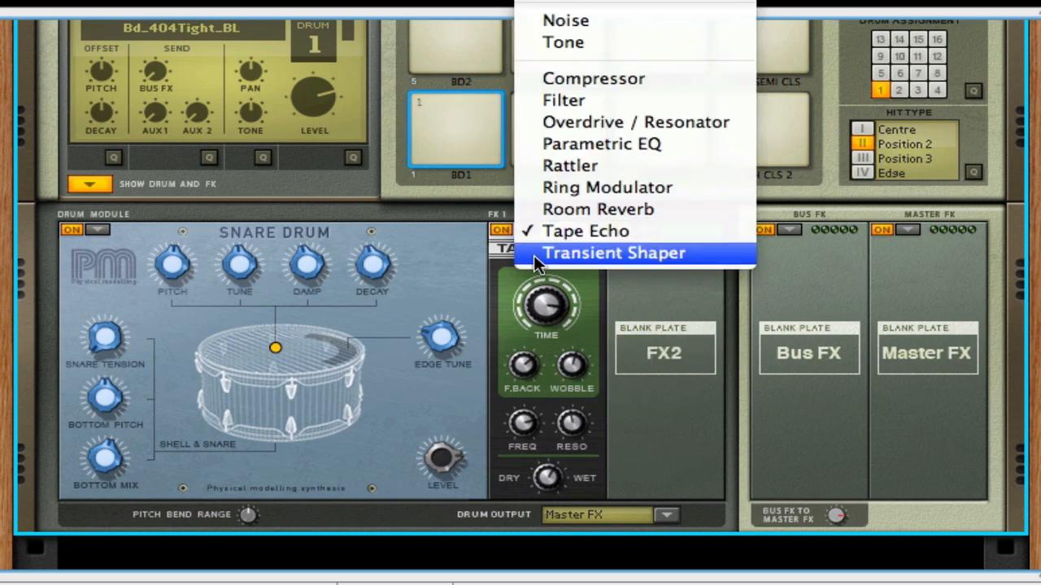
{"action": "left_click", "coordinate": [534, 255]}
{"action": "mouse_move", "coordinate": [549, 304]}
{"action": "left_mouse_down"}
{"action": "mouse_move", "coordinate": [528, 250]}
{"action": "mouse_move", "coordinate": [546, 319]}
{"action": "left_mouse_up"}
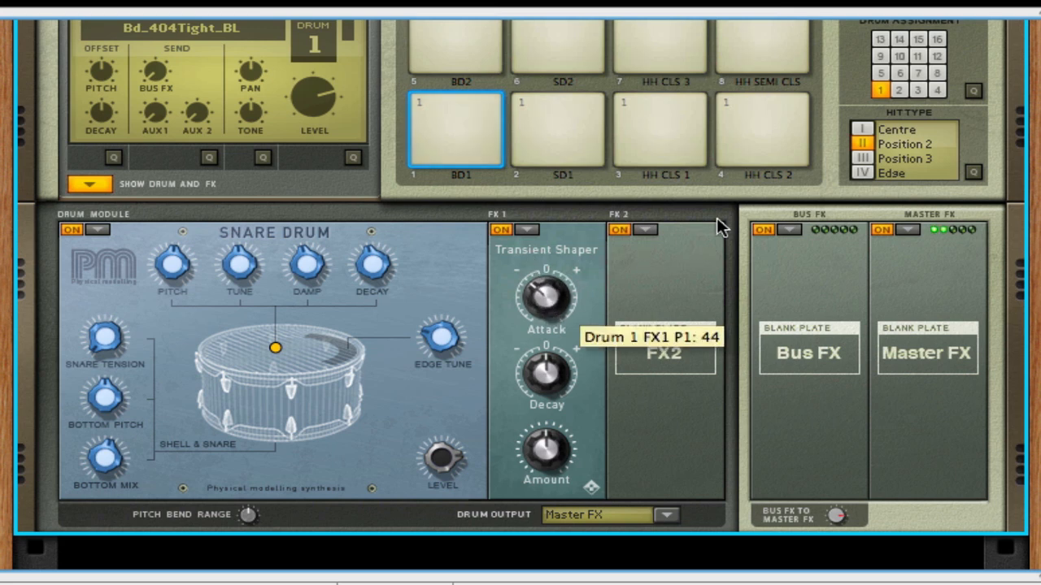
- Examine the effect choices for the Bus FX and Master FX slots and the output routing options for drum 1
{"action": "left_click", "coordinate": [789, 230]}
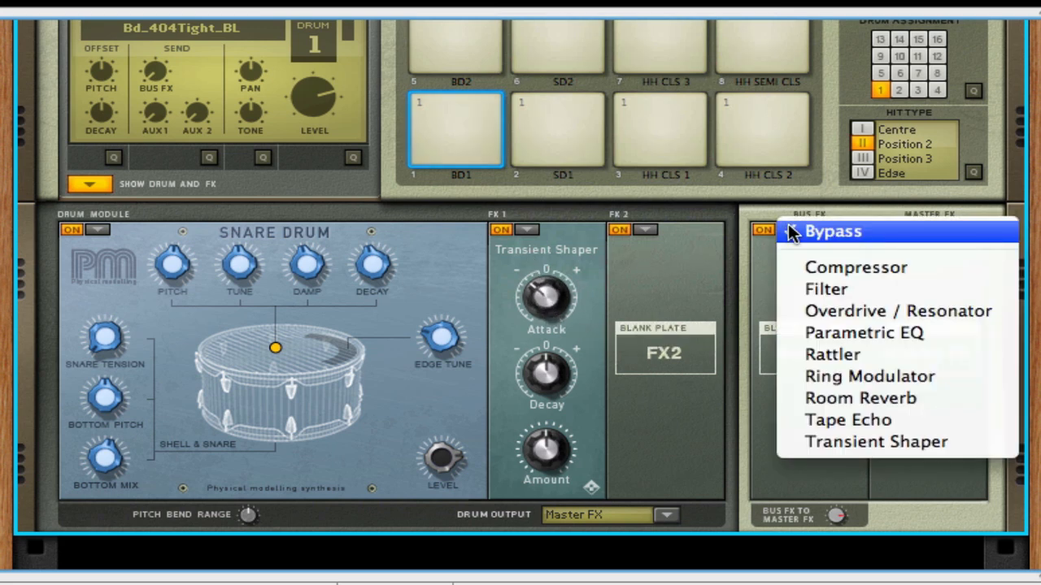
{"action": "left_click", "coordinate": [882, 248]}
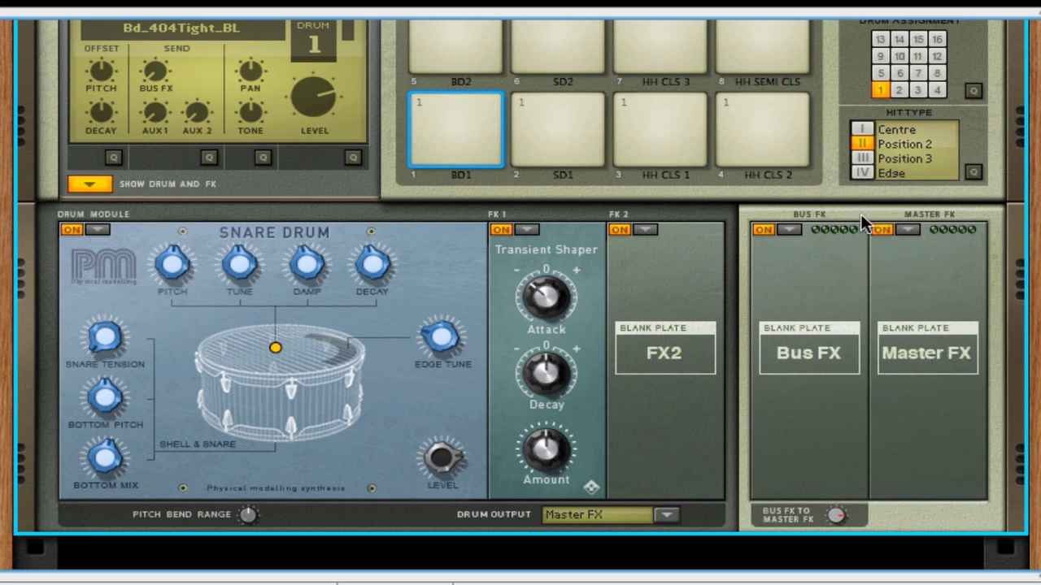
{"action": "left_click", "coordinate": [903, 229]}
{"action": "left_click", "coordinate": [825, 248]}
{"action": "left_click", "coordinate": [463, 159]}
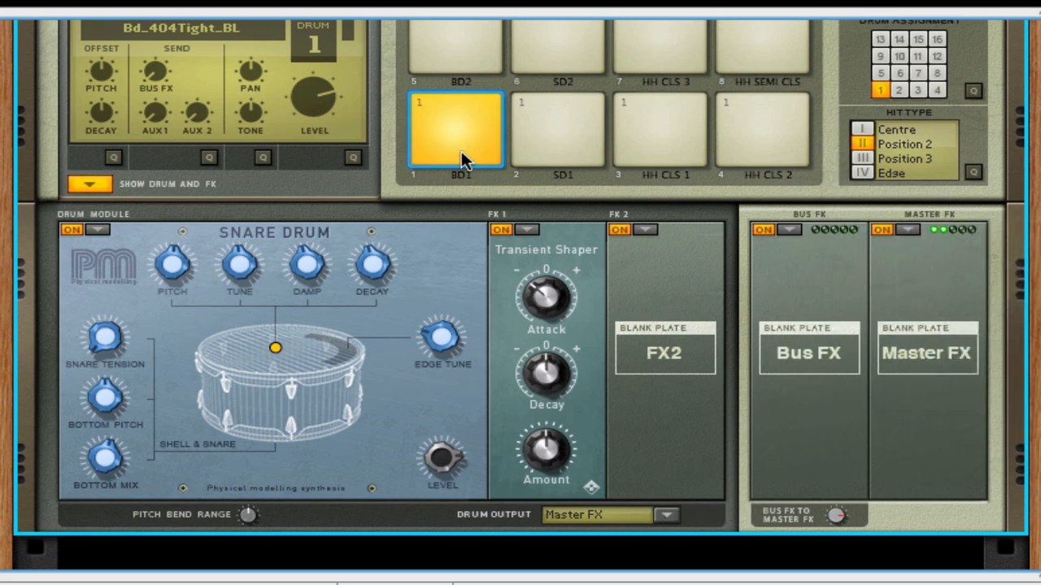
{"action": "left_click", "coordinate": [666, 514]}
{"action": "left_click", "coordinate": [682, 561]}
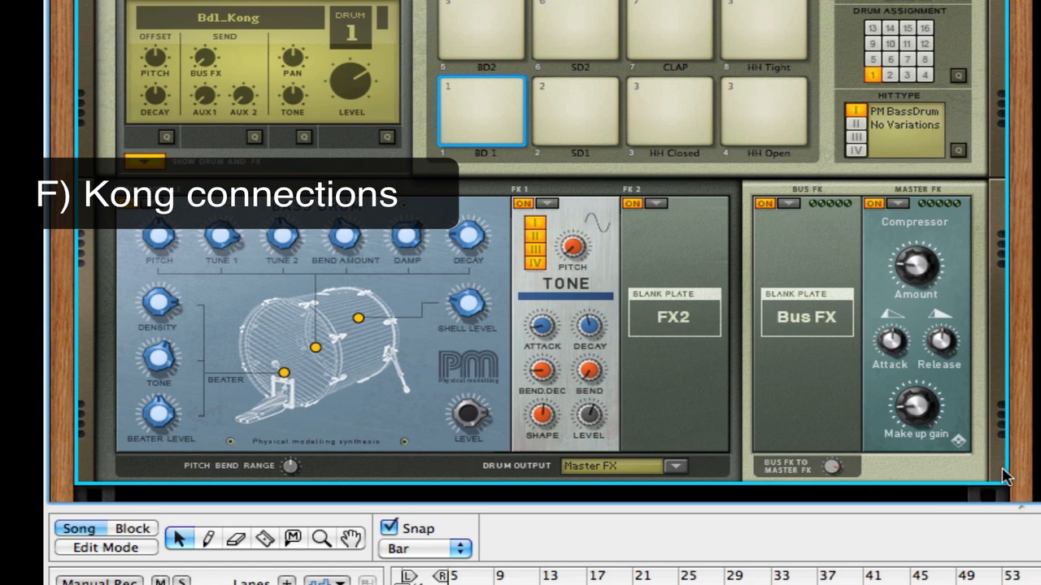
- Inspect the connections on Kong's rear panel and compare the aux send outputs with the aux send controls on the front
{"action": "key", "text": "Tab"}
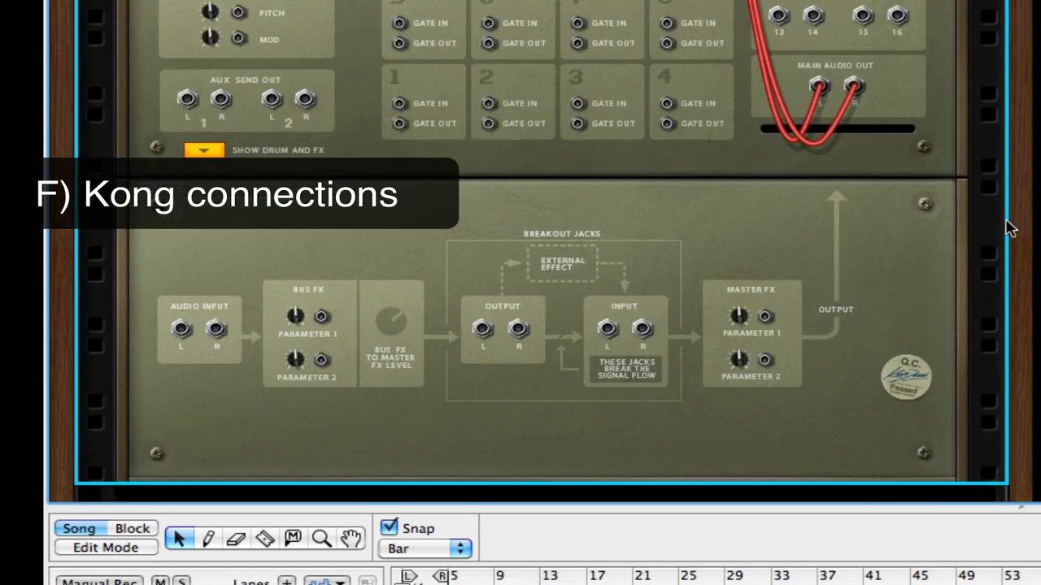
{"action": "scroll", "coordinate": [993, 260], "scroll_direction": "up", "scroll_amount": 5}
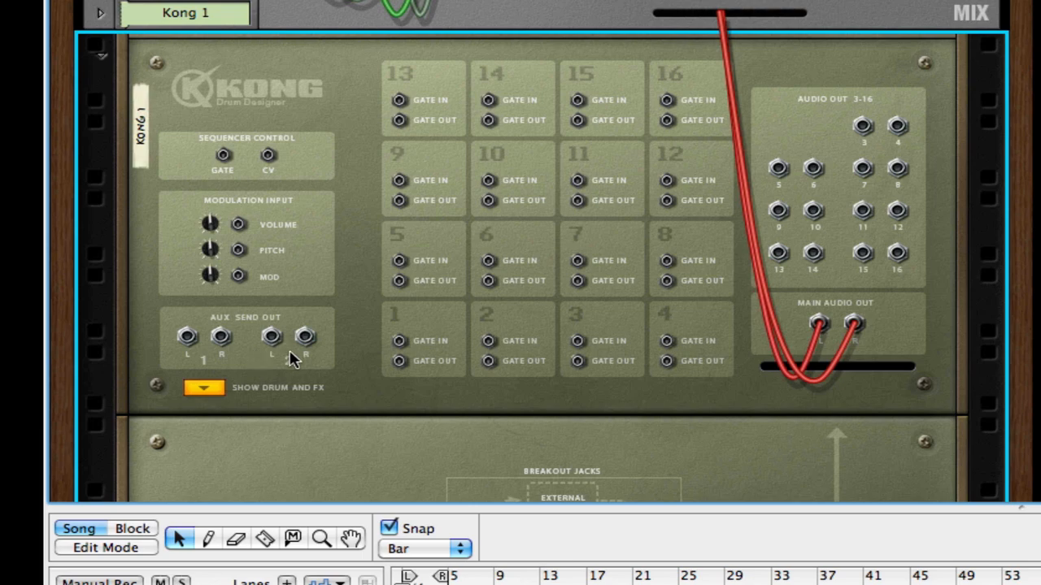
{"action": "key", "text": "Tab"}
{"action": "left_click_drag", "start_coordinate": [199, 333], "coordinate": [195, 362]}
{"action": "key", "text": "Tab"}
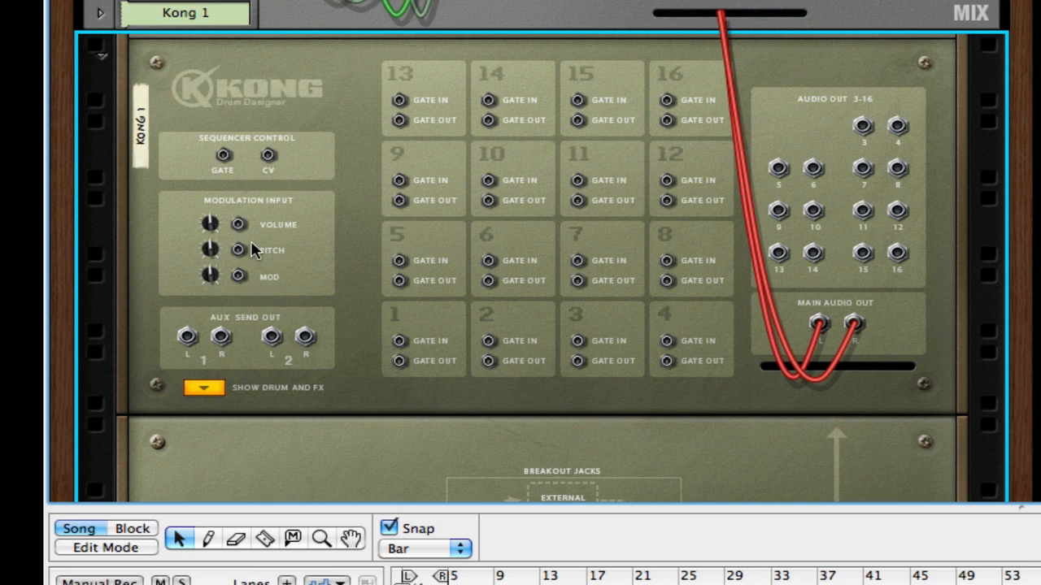
{"action": "scroll", "coordinate": [251, 244], "scroll_direction": "down", "scroll_amount": 5}
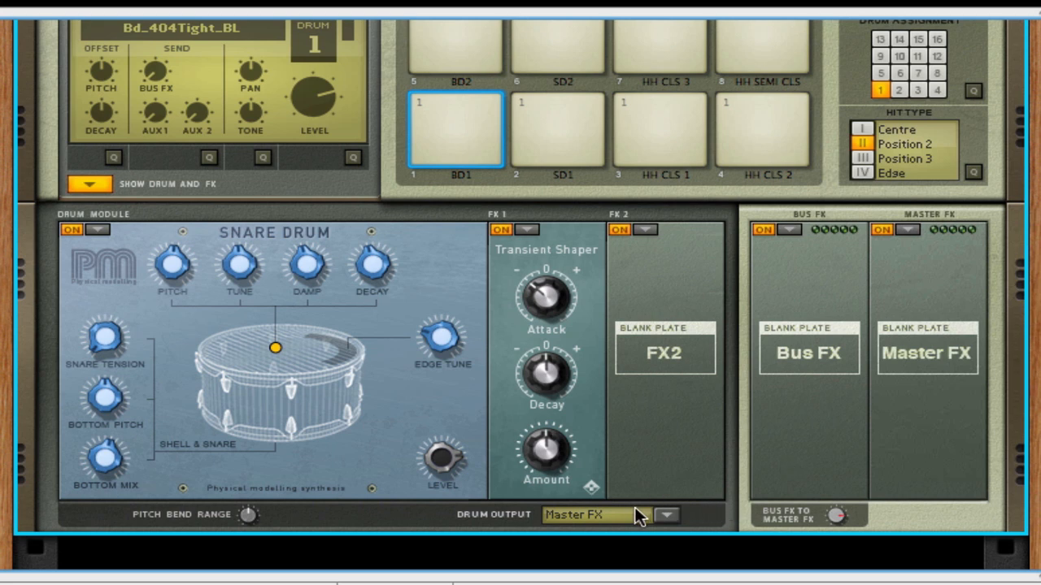
- Play pad 1 and route drum 1's output to Main Output L/R
{"action": "left_click", "coordinate": [461, 157]}
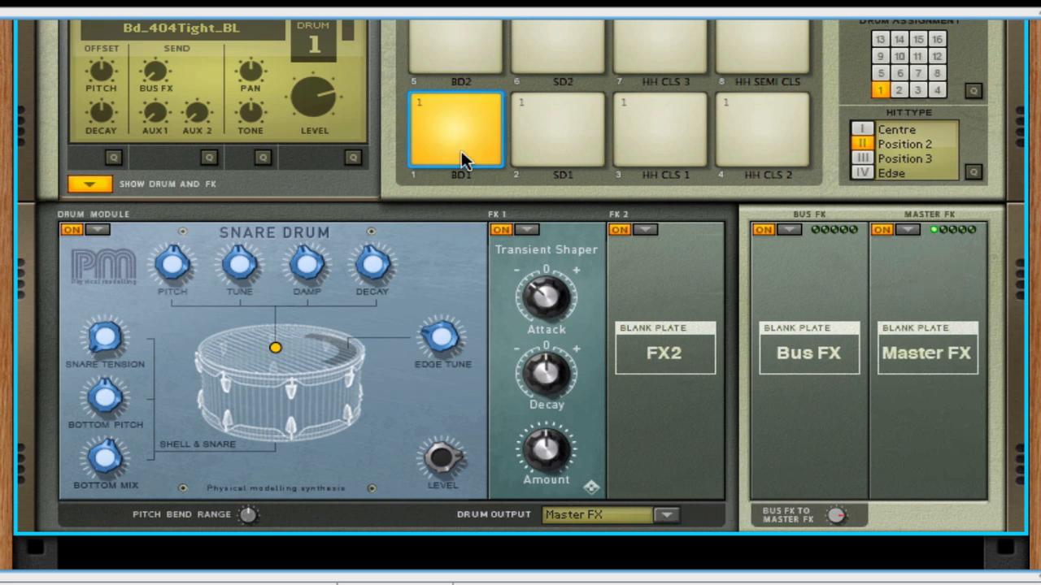
{"action": "left_click", "coordinate": [665, 518]}
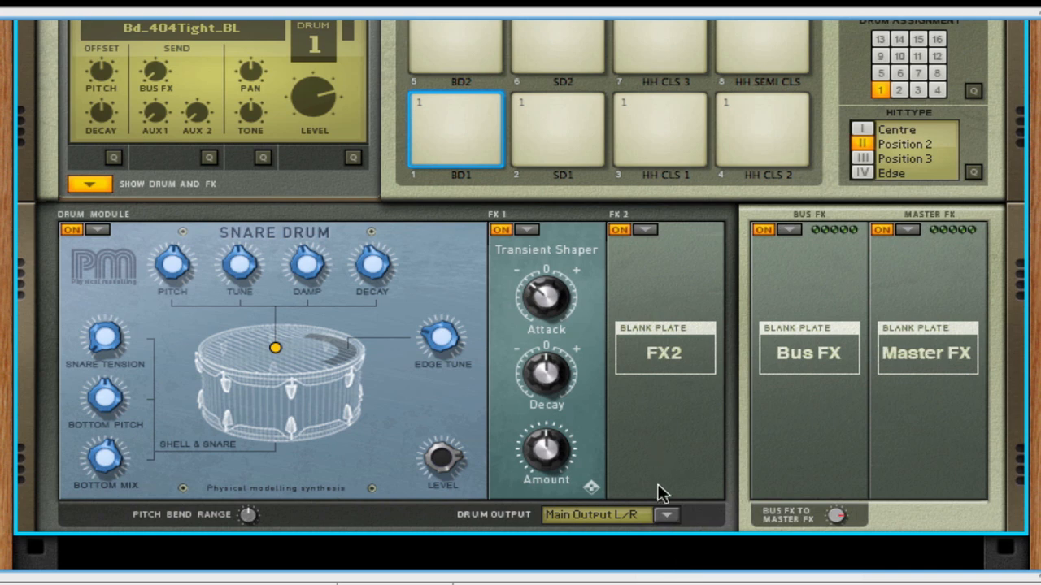
- Change drum 1's output to Output 3-4 and turn the rack around to show Kong's audio outputs
{"action": "left_click", "coordinate": [664, 515]}
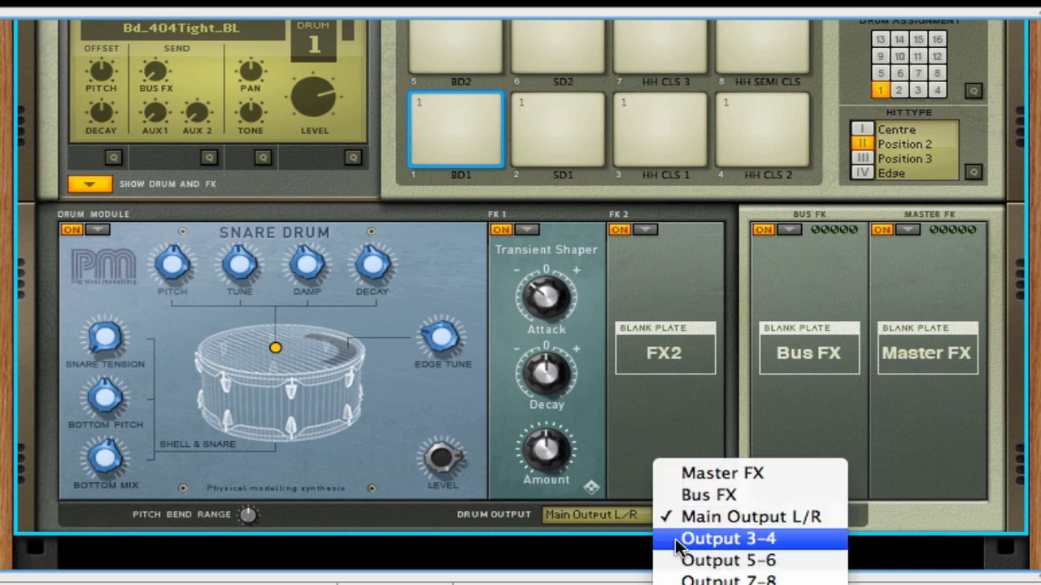
{"action": "left_click", "coordinate": [680, 540]}
{"action": "key", "text": "Tab"}
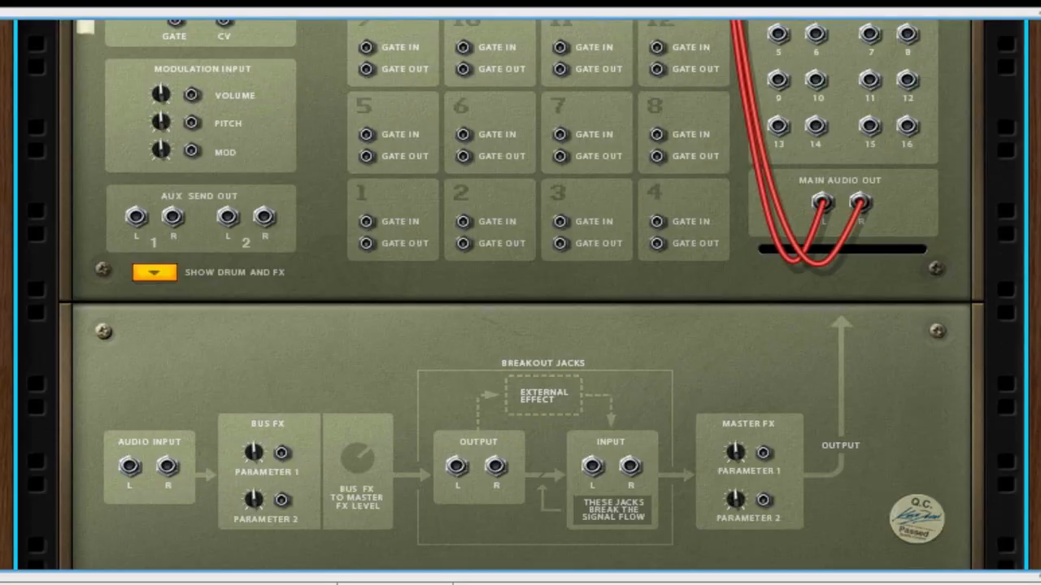
- Add a Mix Channel below Kong and connect Kong's audio outputs 3 and 4 to its left and right inputs
{"action": "left_click_drag", "start_coordinate": [1039, 464], "coordinate": [680, 491]}
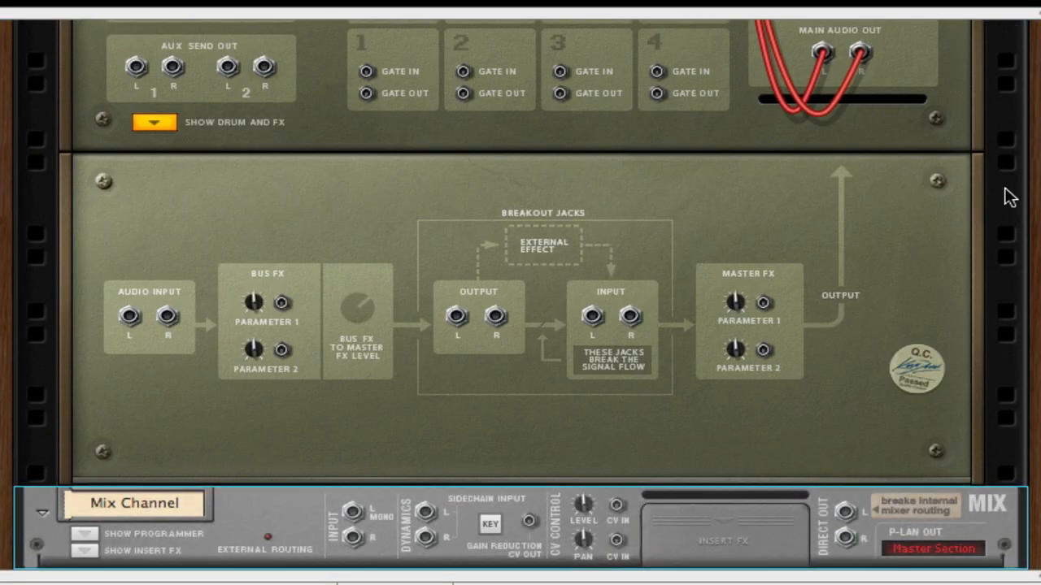
{"action": "scroll", "coordinate": [995, 416], "scroll_direction": "up", "scroll_amount": 3}
{"action": "scroll", "coordinate": [995, 416], "scroll_direction": "up", "scroll_amount": 6}
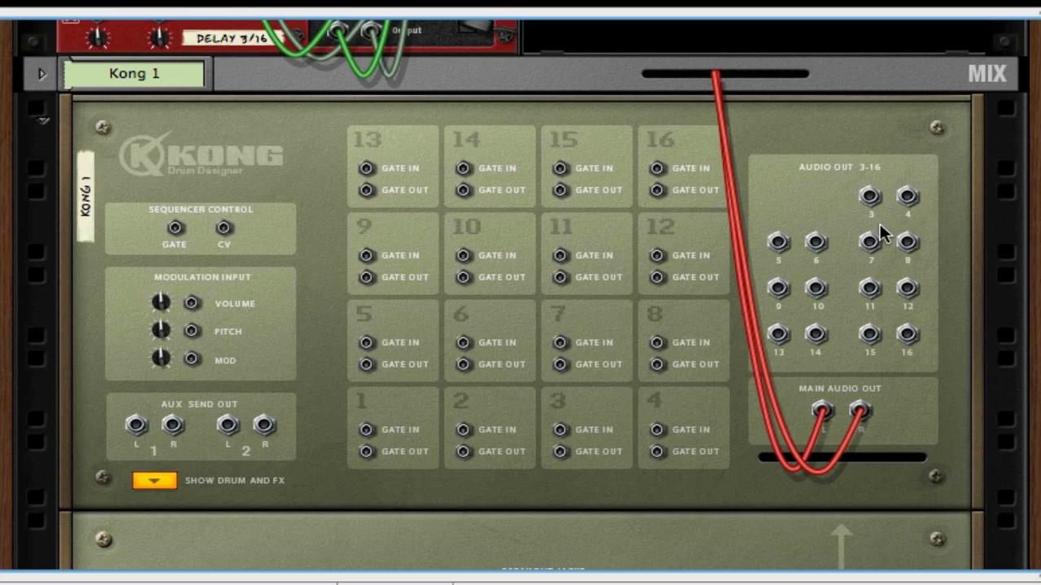
{"action": "left_click_drag", "start_coordinate": [872, 199], "coordinate": [350, 387]}
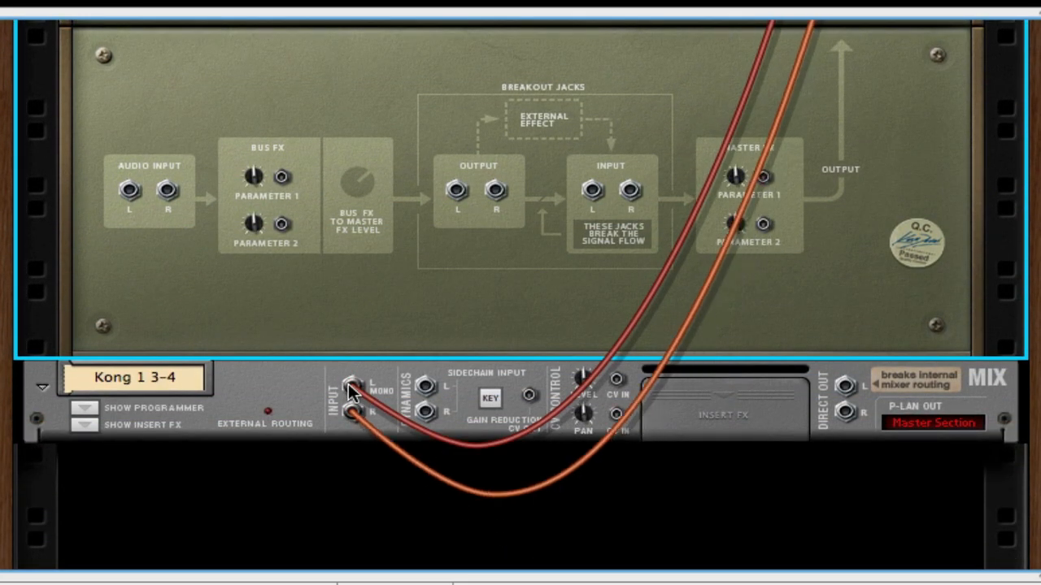
- Turn the rack to the front and expand the main mixer to view the two Kong channels, then collapse it
{"action": "key", "text": "Tab"}
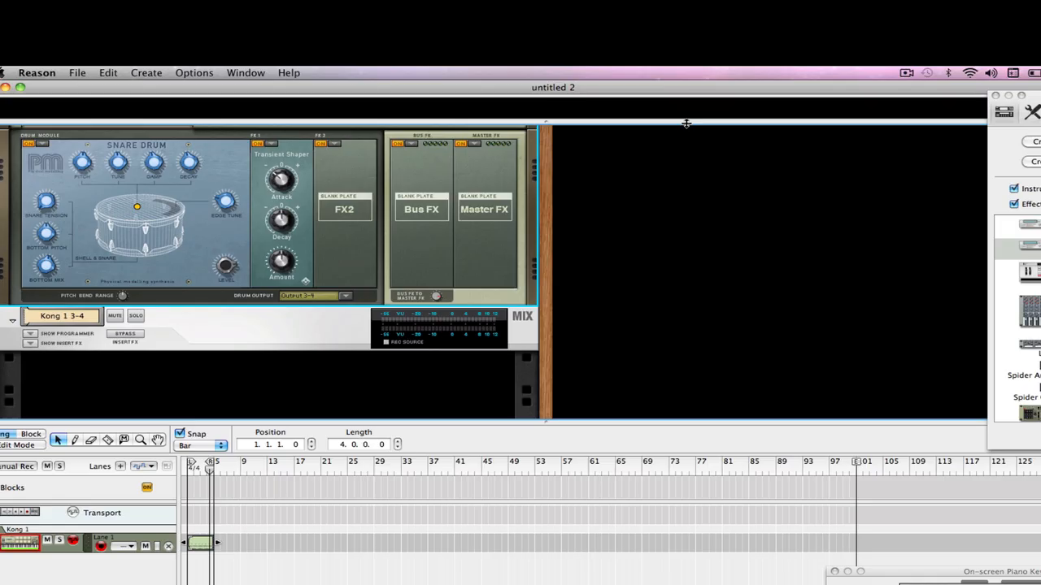
{"action": "left_click_drag", "start_coordinate": [686, 122], "coordinate": [634, 522]}
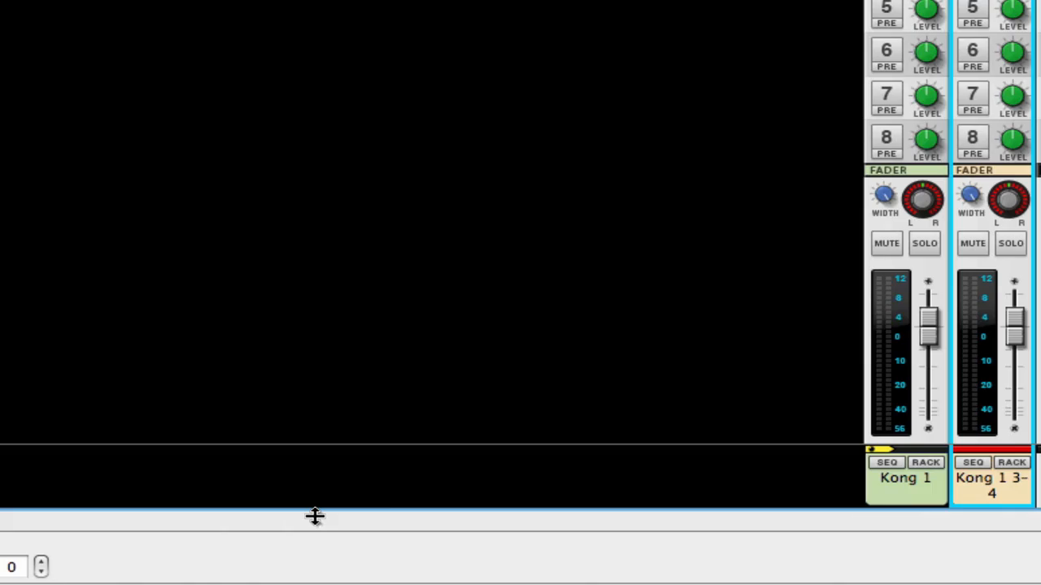
{"action": "left_click_drag", "start_coordinate": [315, 517], "coordinate": [216, 3]}
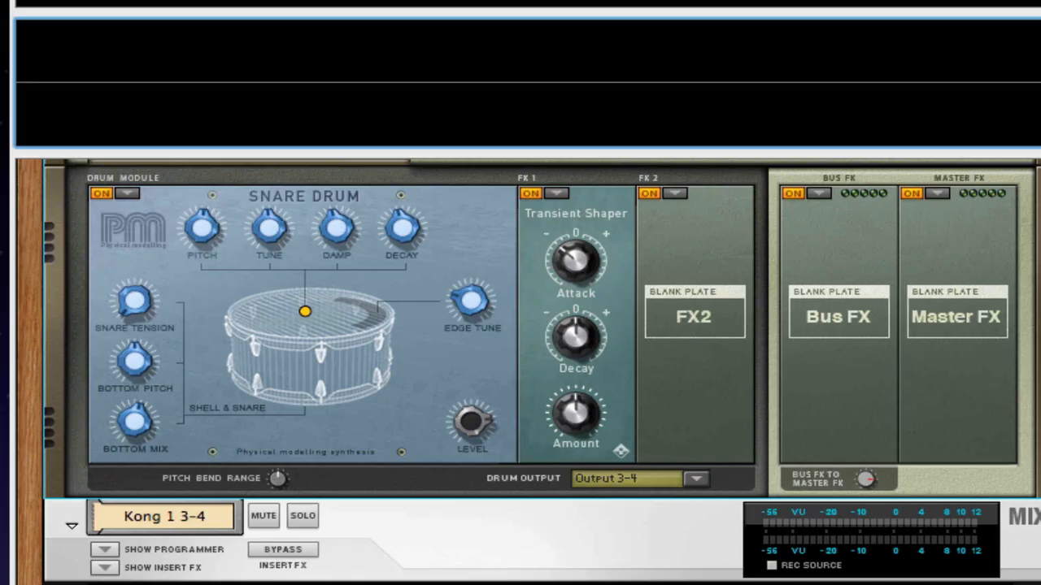
- Create a Redrum Drum Computer below Kong and turn the rack around to show both devices' rear connections
{"action": "scroll", "coordinate": [537, 370], "scroll_direction": "up", "scroll_amount": 5}
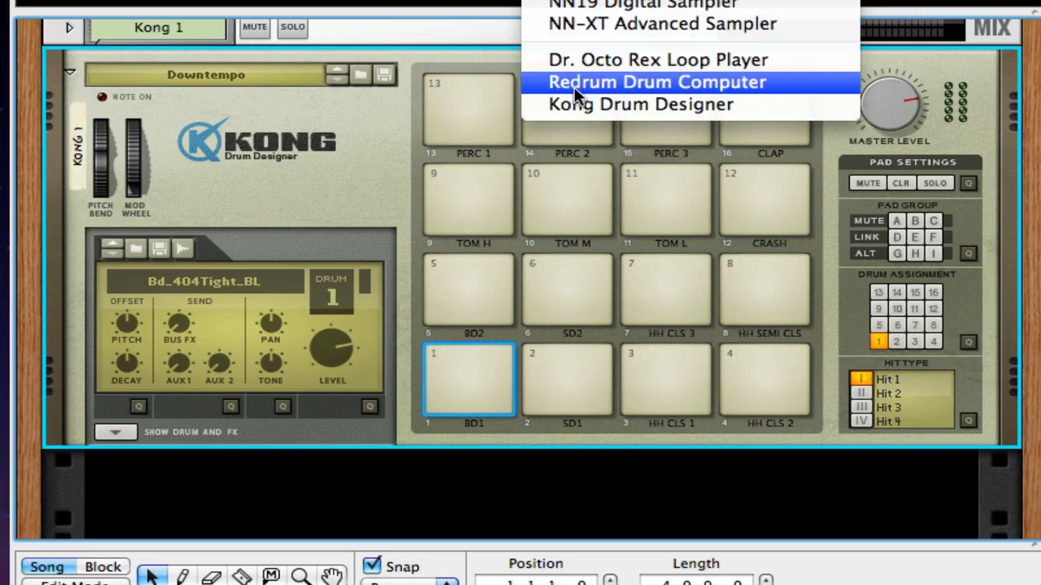
{"action": "left_click", "coordinate": [575, 91]}
{"action": "key", "text": "Tab"}
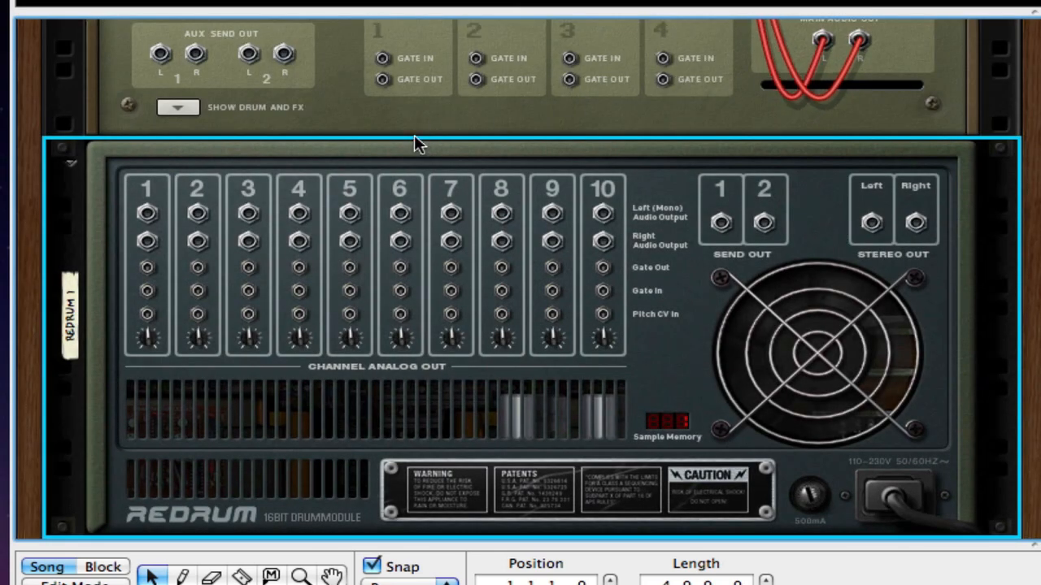
- Connect the gate outputs of Redrum channels 1 to 8 to the gate inputs of Kong pads 1 to 8
{"action": "left_click_drag", "start_coordinate": [148, 268], "coordinate": [383, 406]}
{"action": "left_click_drag", "start_coordinate": [474, 409], "coordinate": [570, 175]}
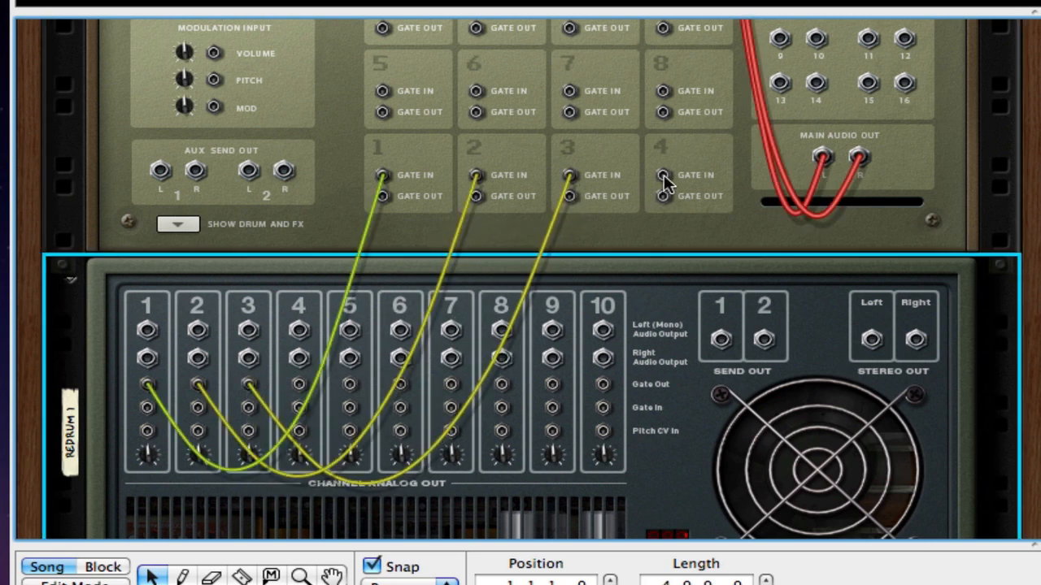
{"action": "left_click_drag", "start_coordinate": [663, 181], "coordinate": [298, 388]}
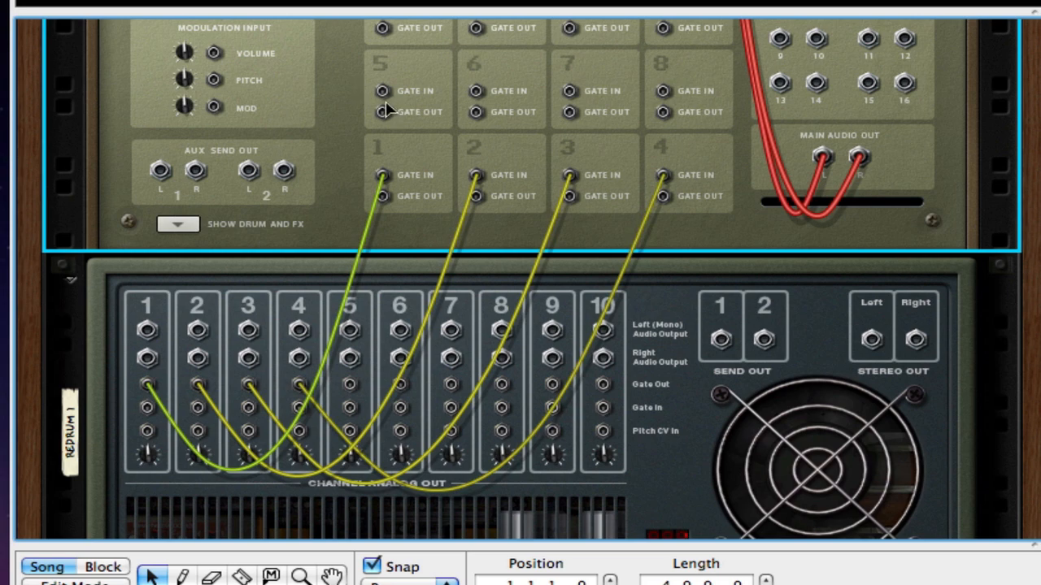
{"action": "left_click_drag", "start_coordinate": [385, 91], "coordinate": [476, 92]}
{"action": "left_click_drag", "start_coordinate": [571, 89], "coordinate": [664, 91]}
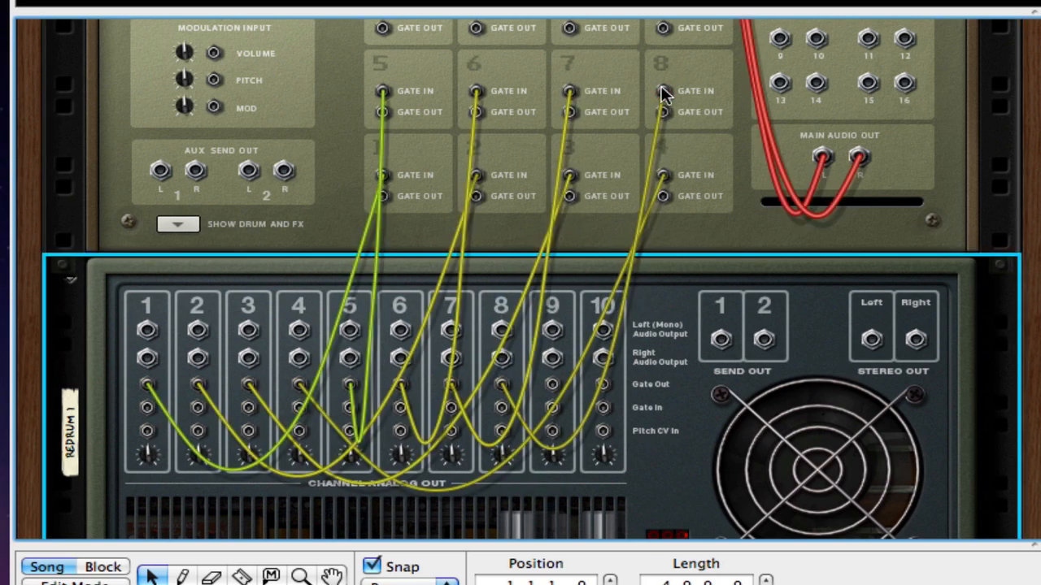
- On the rack's front, program Redrum channel 3 on steps 1, 5, 9 and 13 and channel 4 on step 3
{"action": "key", "text": "Tab"}
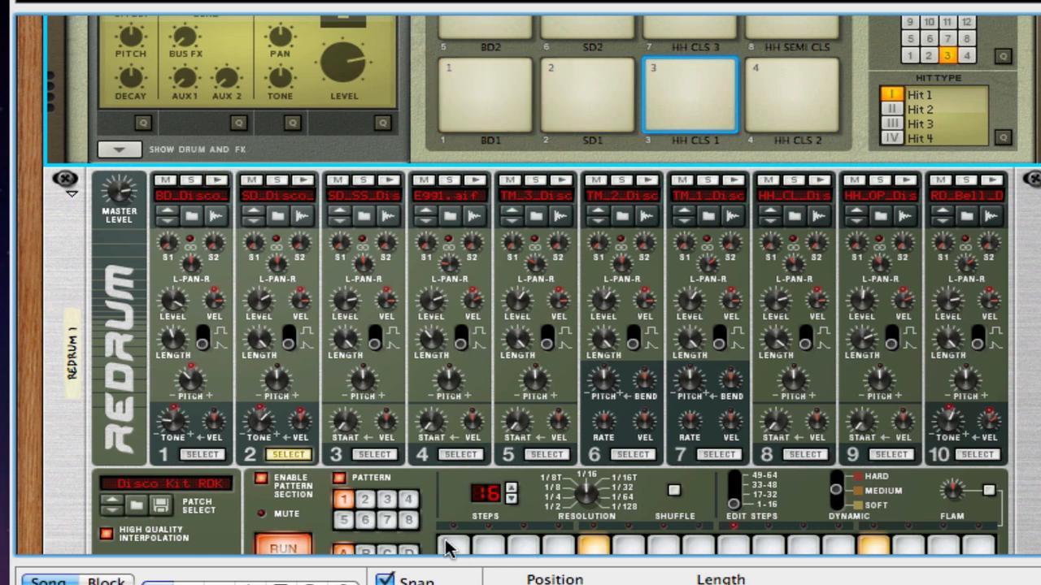
{"action": "left_click", "coordinate": [379, 455]}
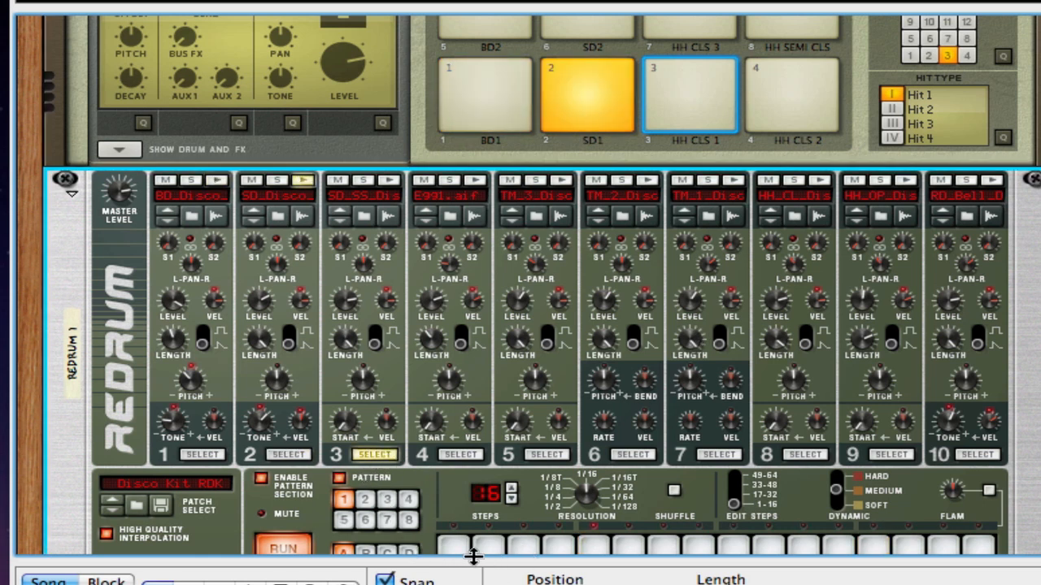
{"action": "left_click", "coordinate": [455, 547]}
{"action": "left_click", "coordinate": [596, 547]}
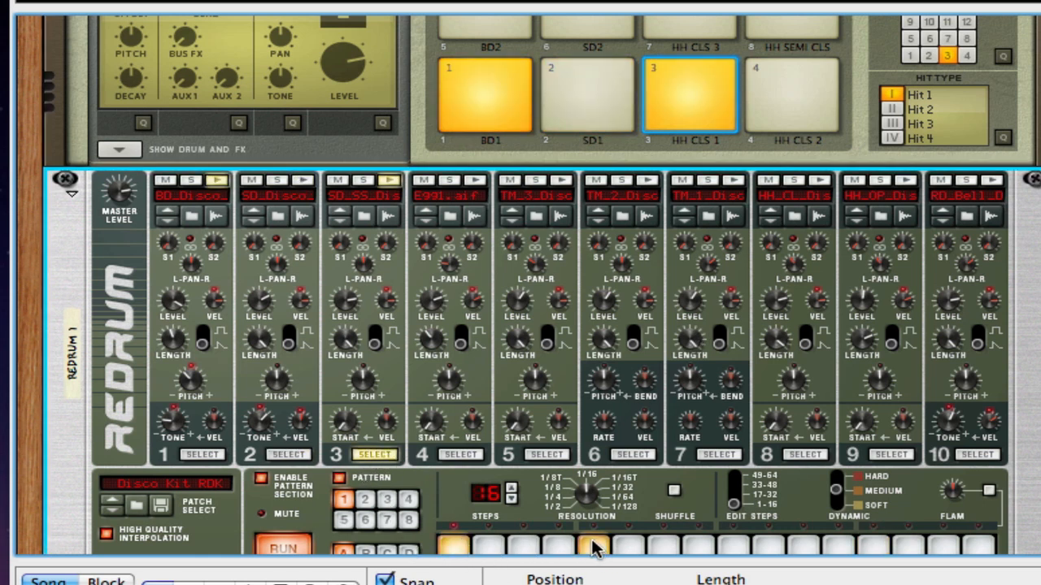
{"action": "left_click", "coordinate": [734, 546]}
{"action": "left_click", "coordinate": [873, 546]}
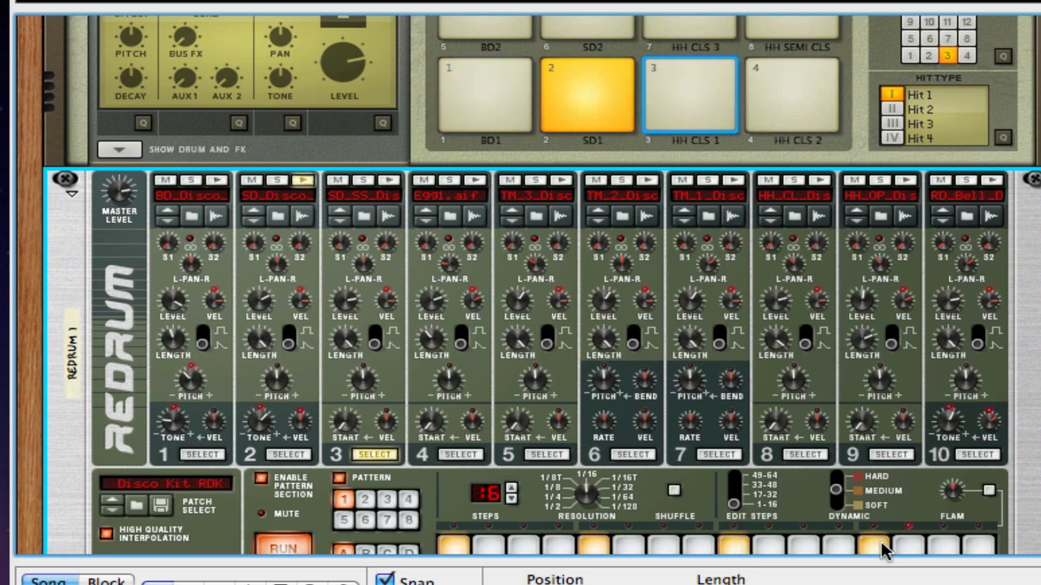
{"action": "left_click", "coordinate": [460, 454]}
{"action": "left_click", "coordinate": [524, 546]}
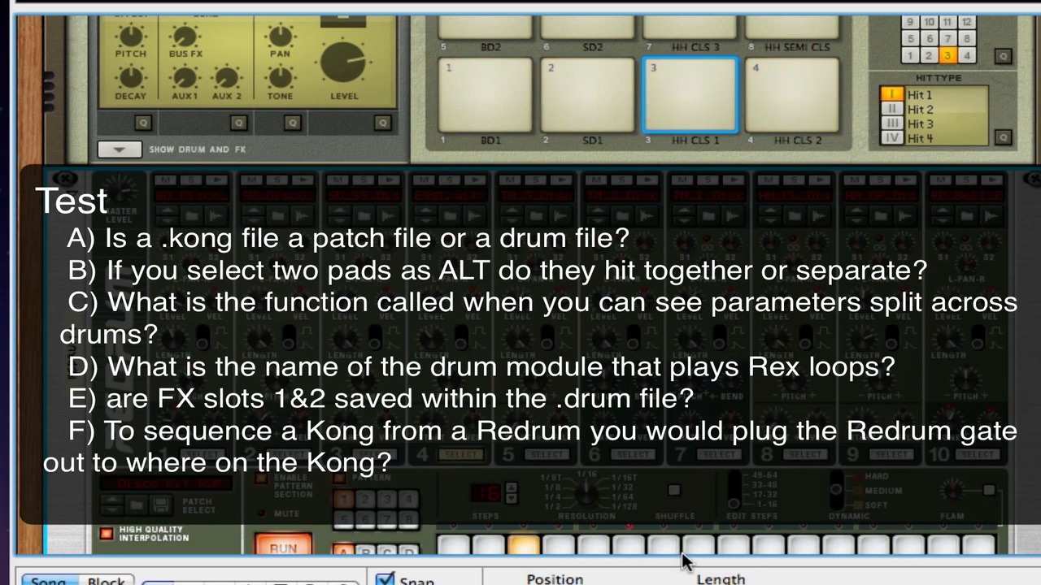